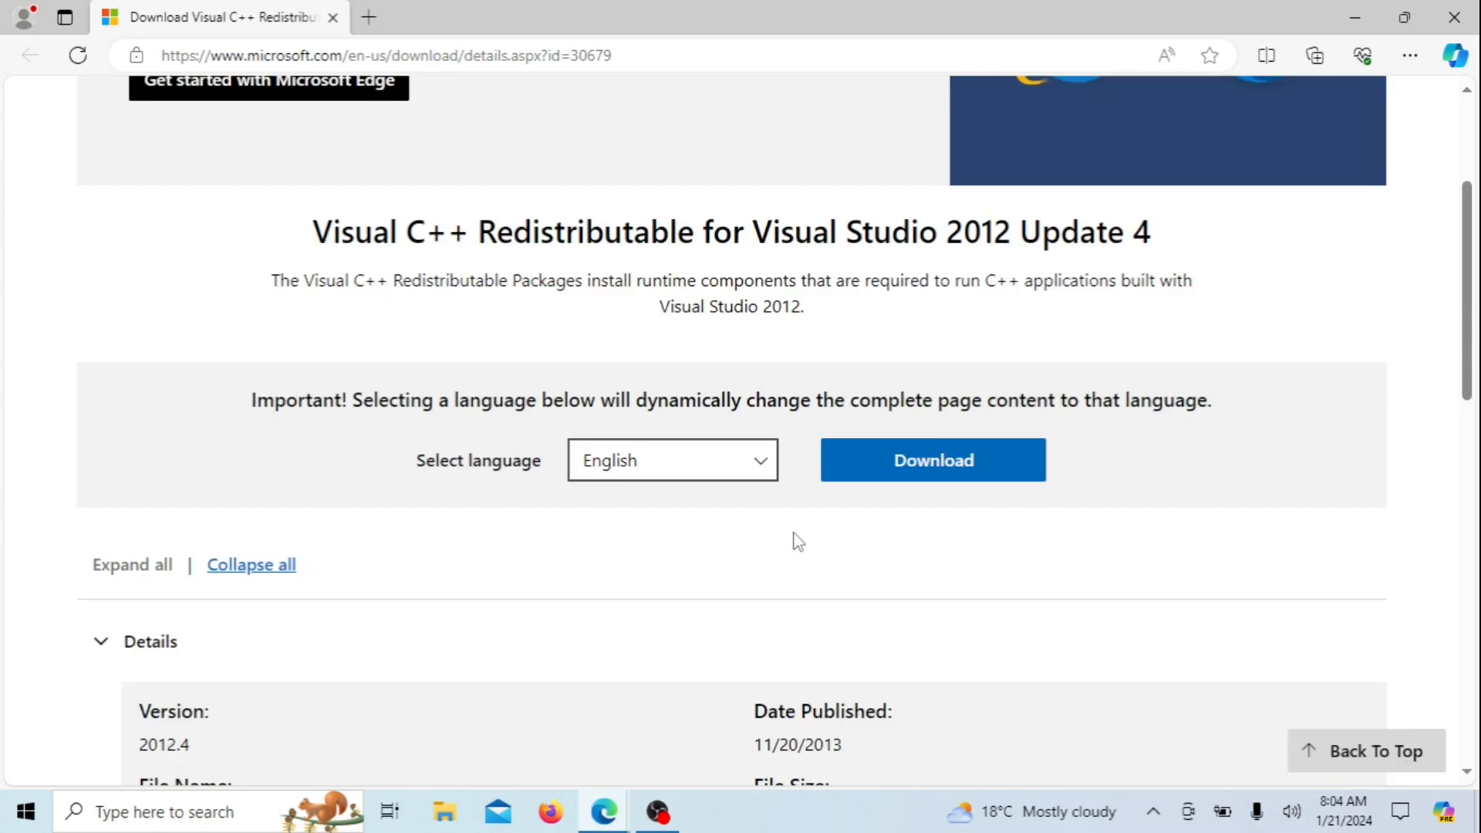
Scroll back to the Download button on the Visual C++ 2012 Update 4 page and start a Windows search
mouse_move(1470, 348)
mouse_down()
mouse_move(1468, 253)
mouse_move(1475, 361)
mouse_up()
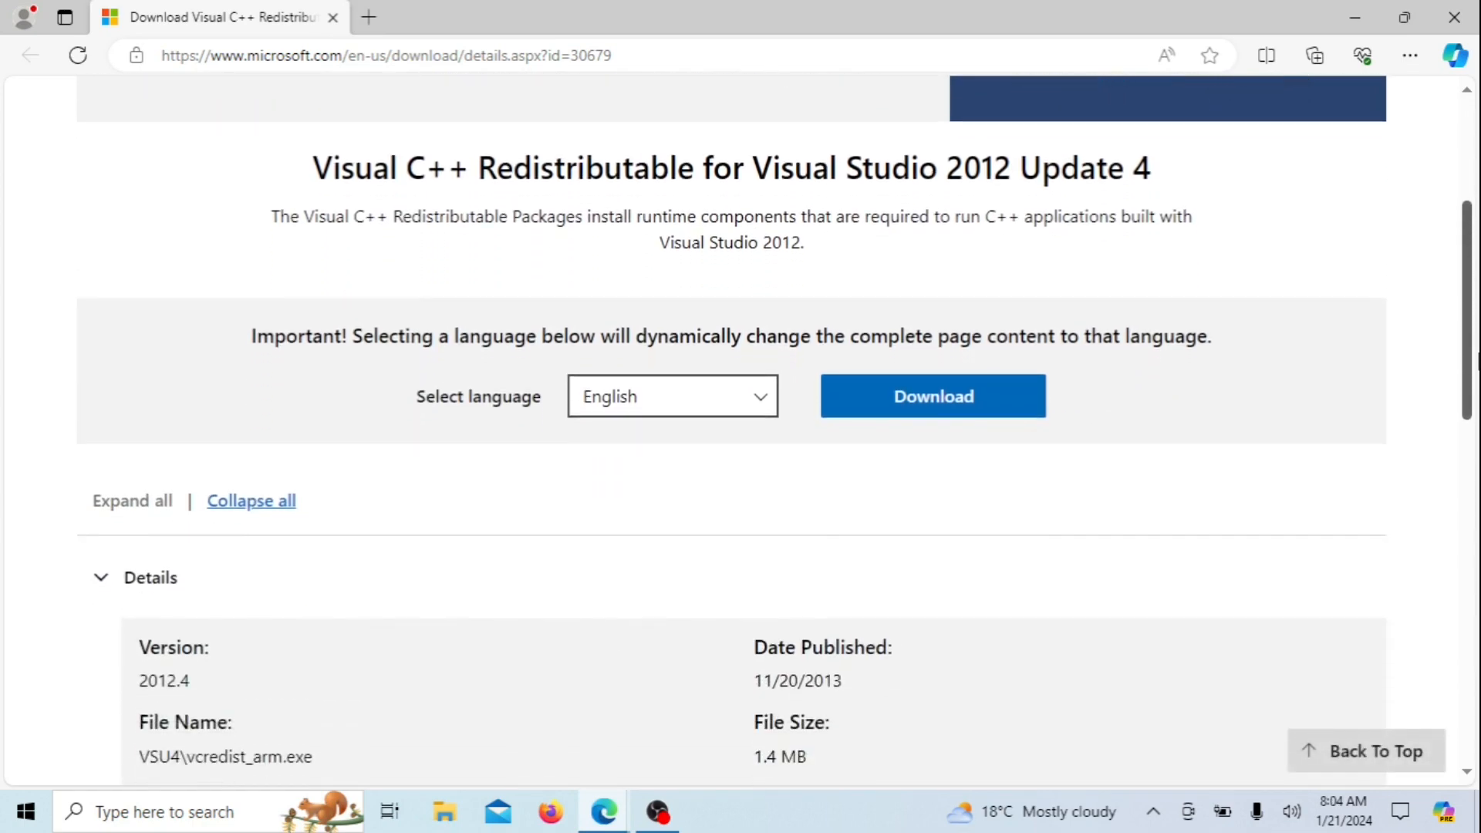
click(193, 802)
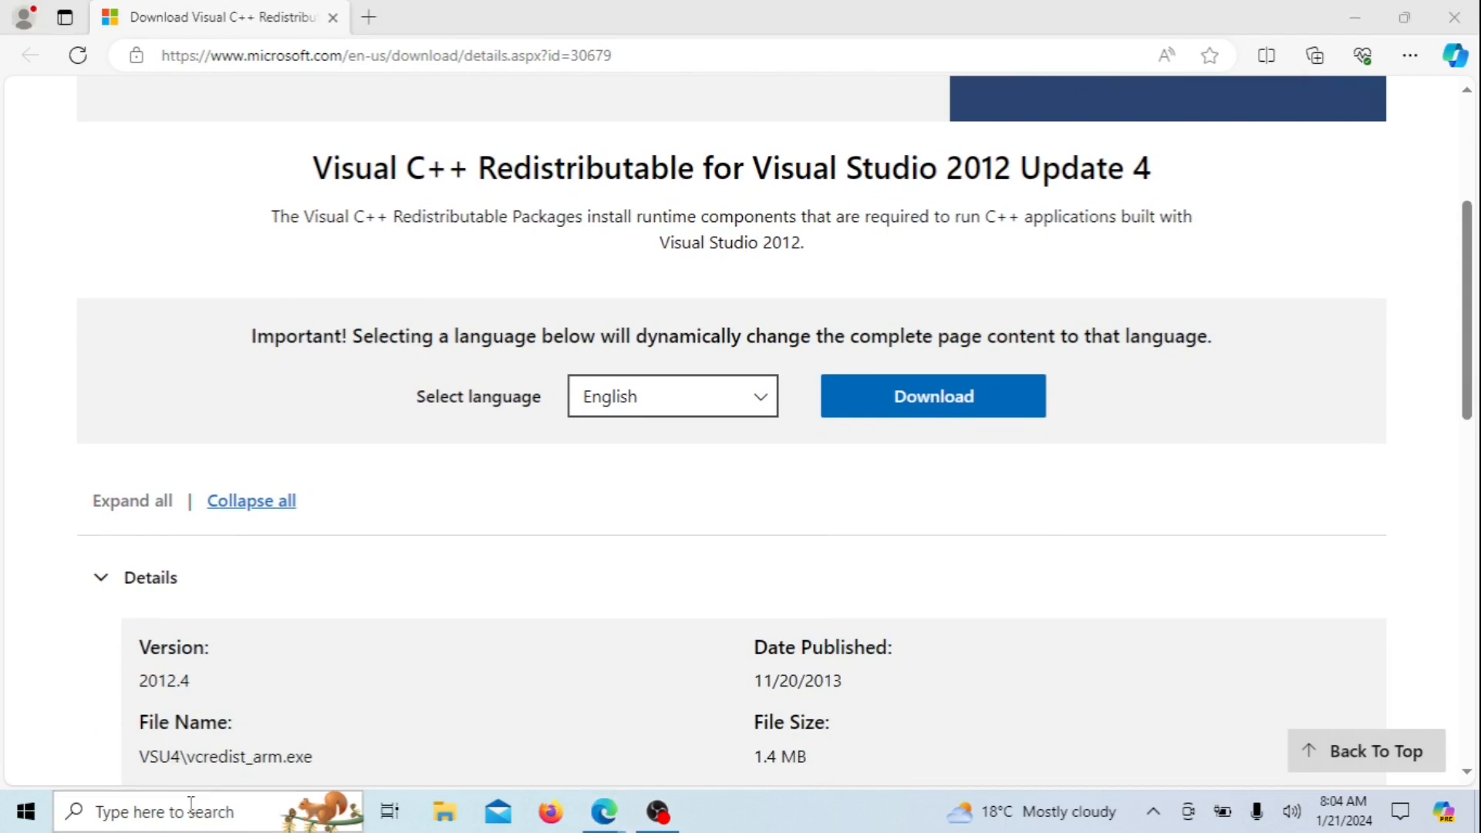
Search 'control' to open Control Panel and select Visual C++ 2015-2022 Redistributable (x64) in Programs and Features
text(control)
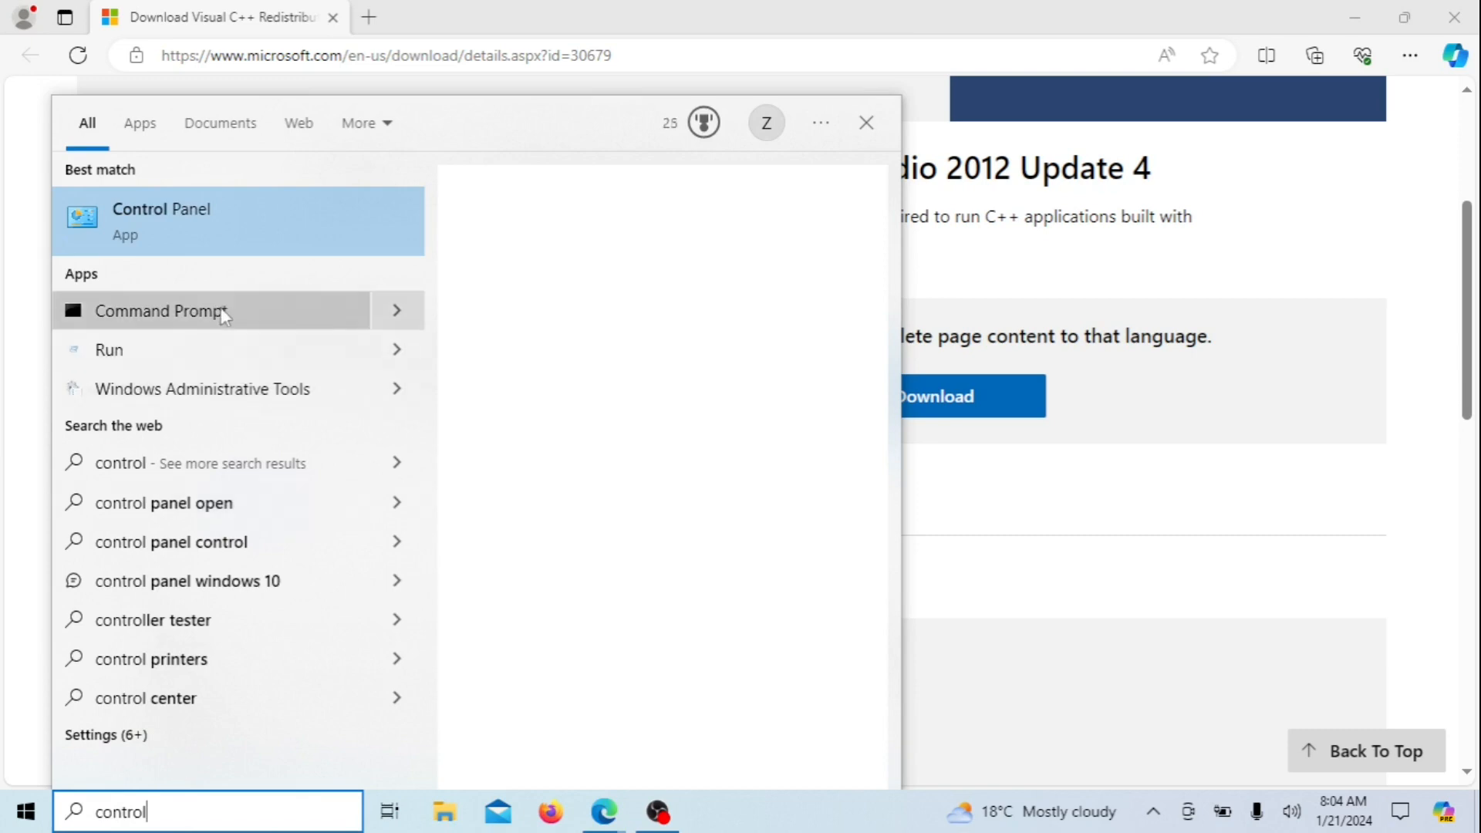
click(241, 248)
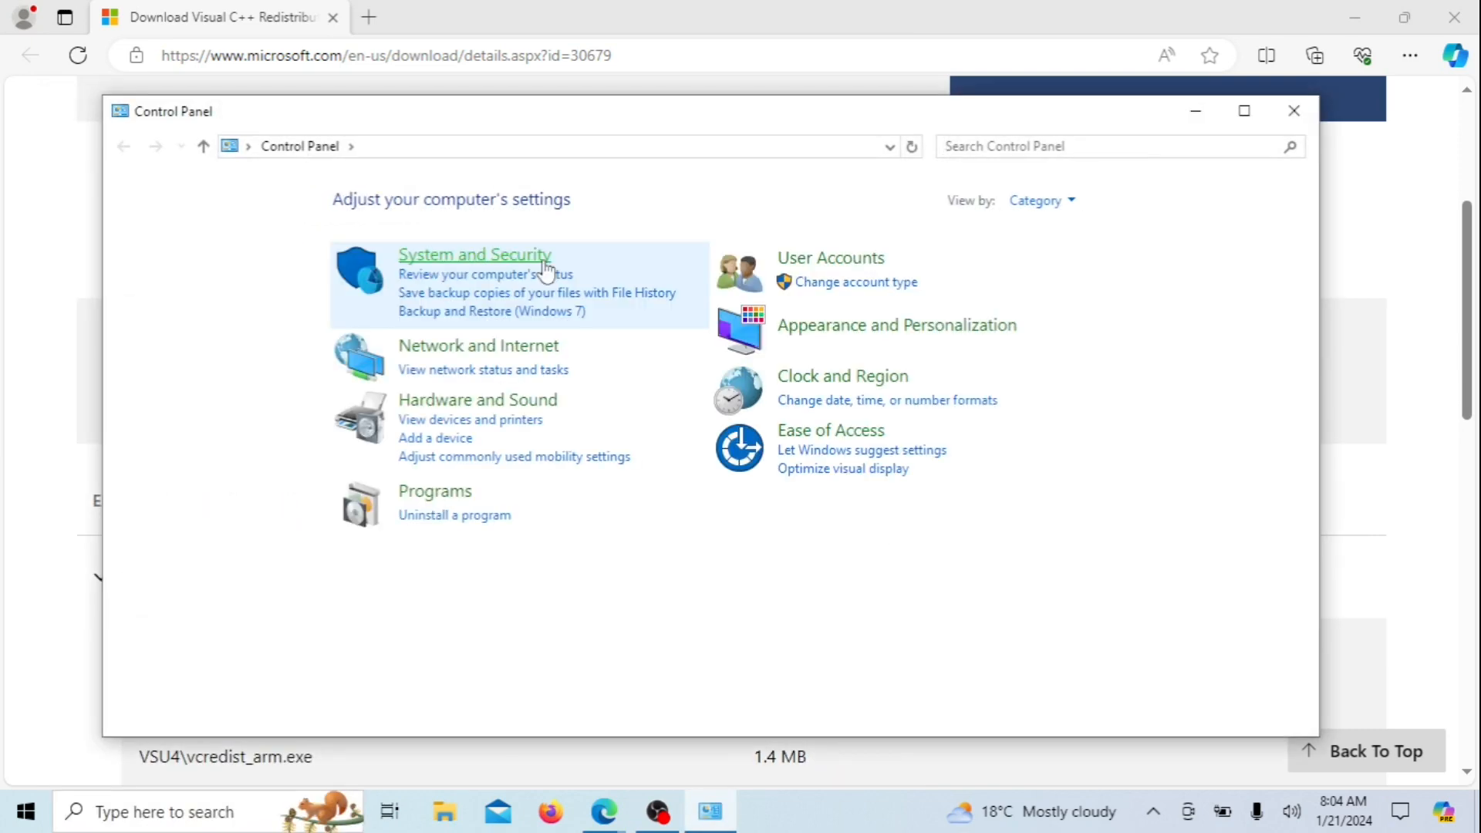
click(1156, 148)
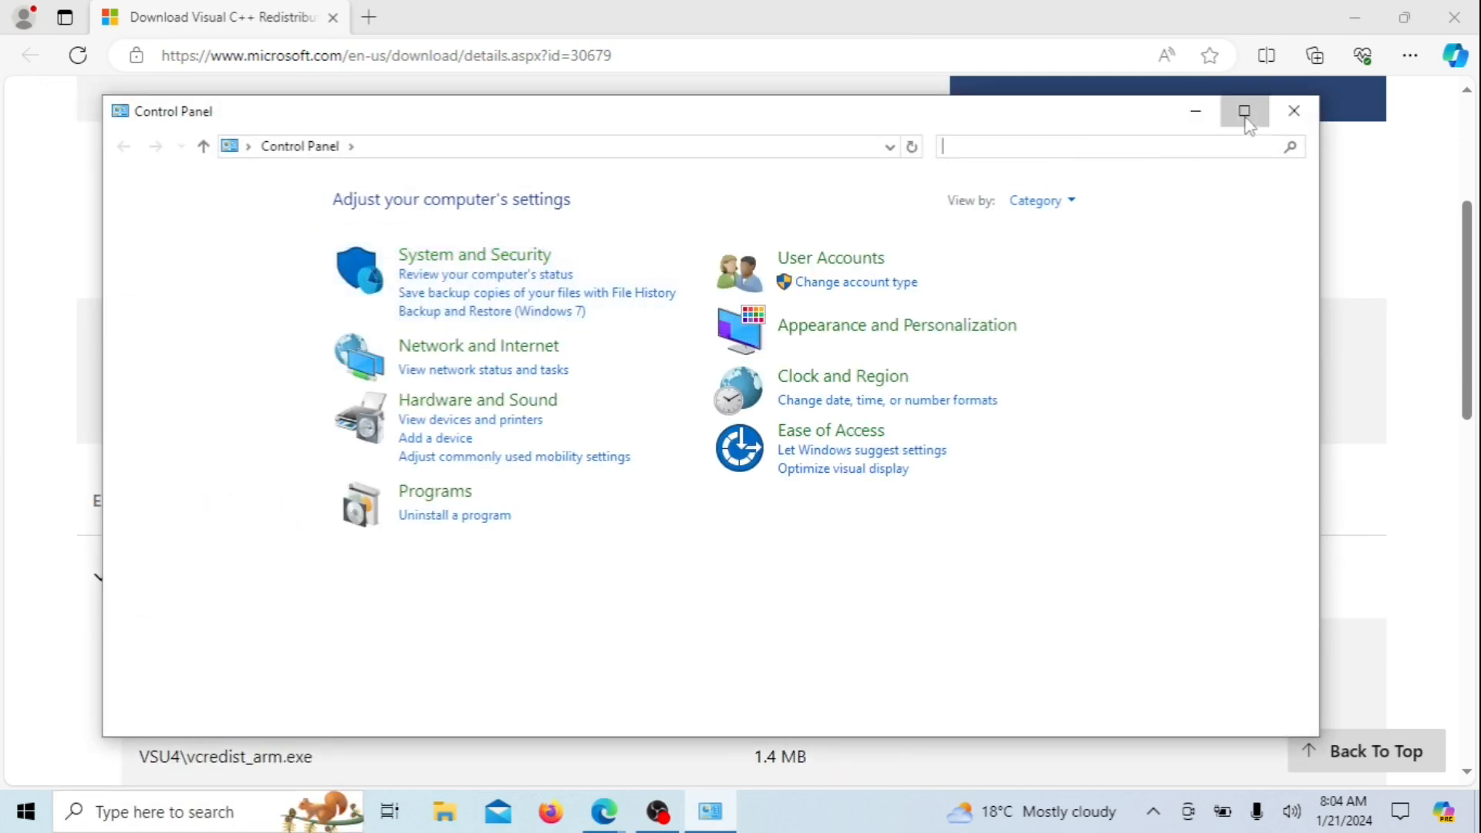
click(1244, 110)
click(465, 392)
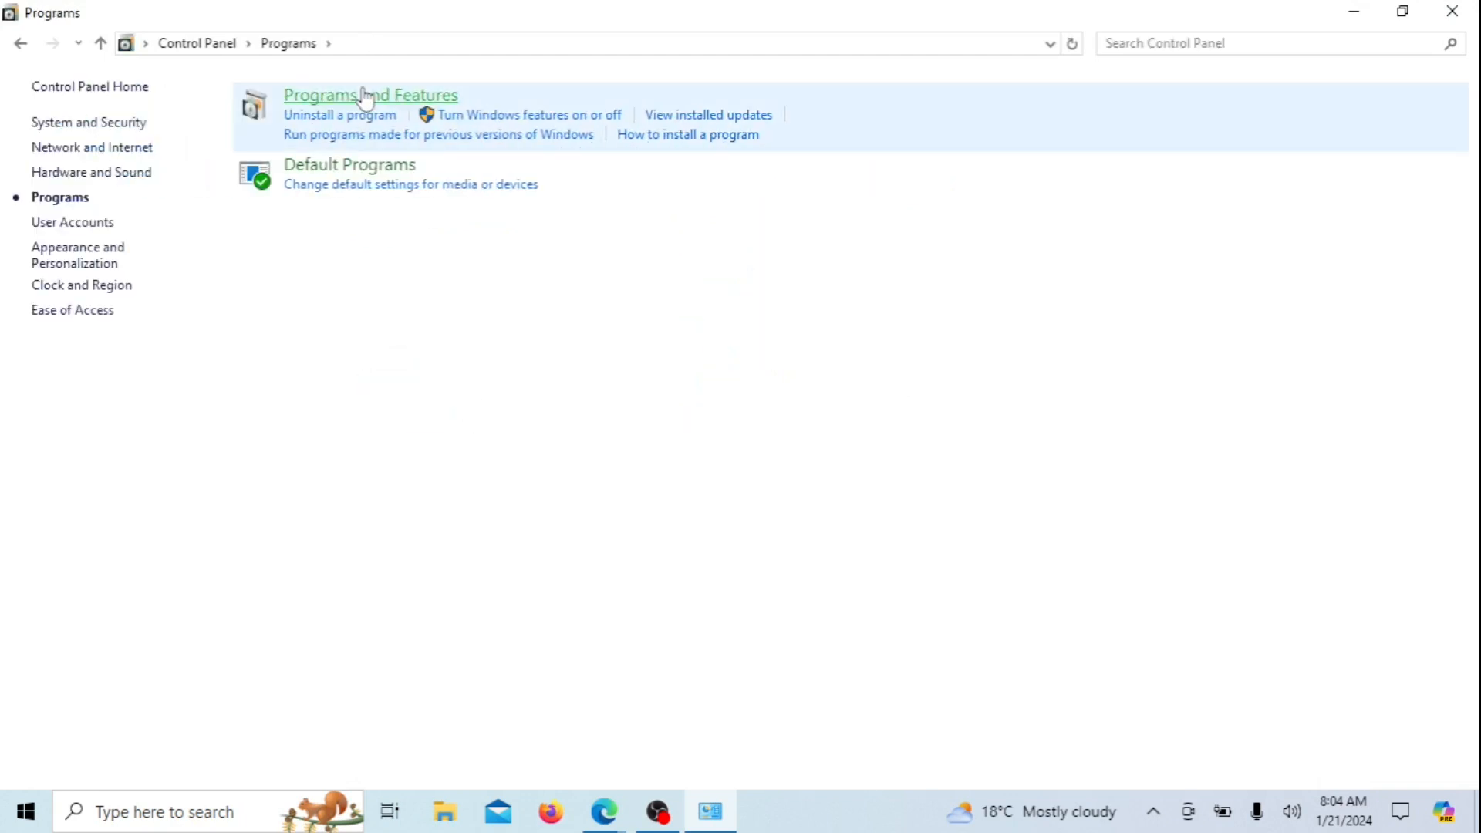
click(365, 96)
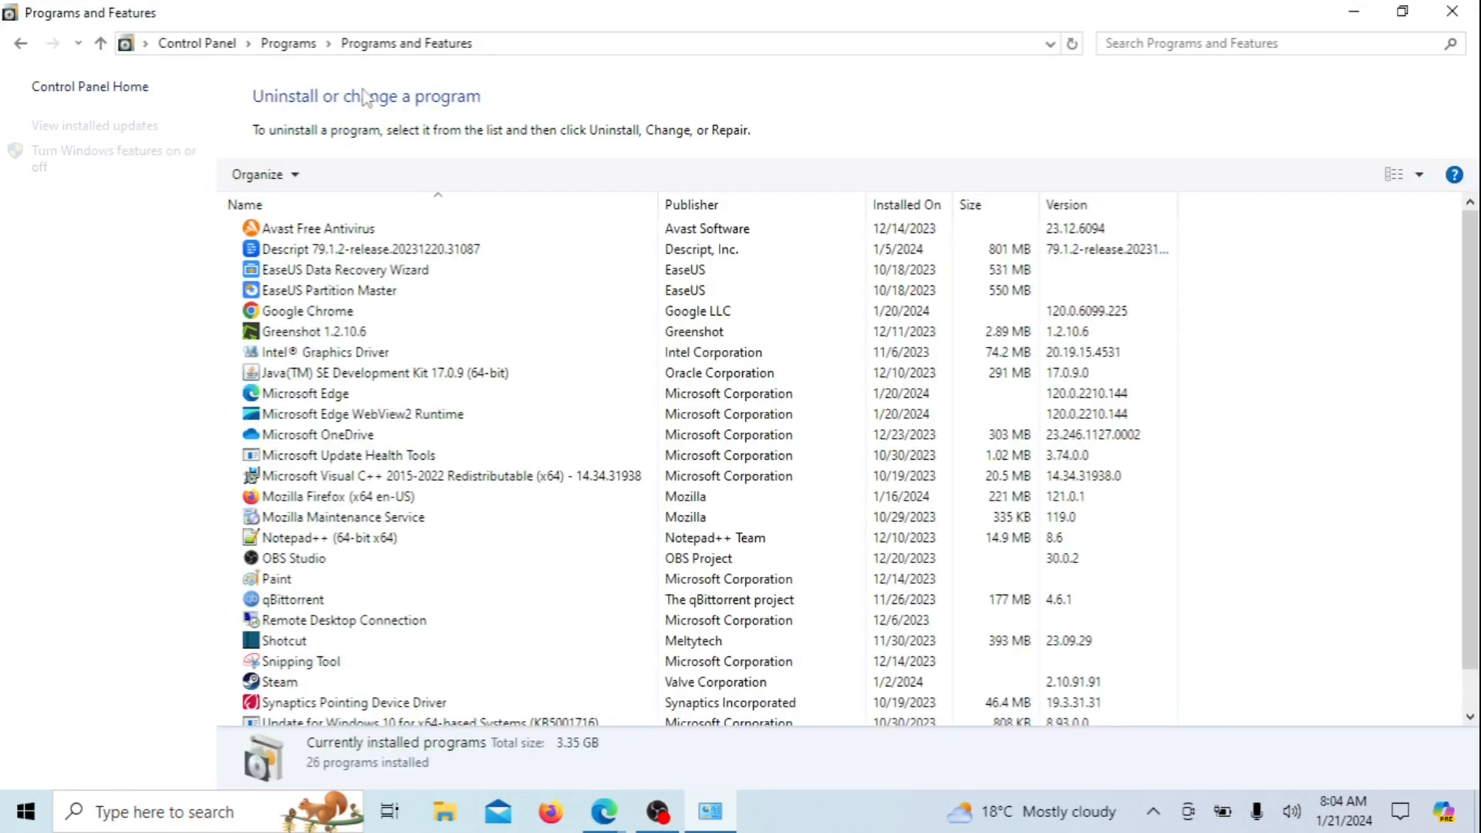
scroll(1354, 276, down, 1)
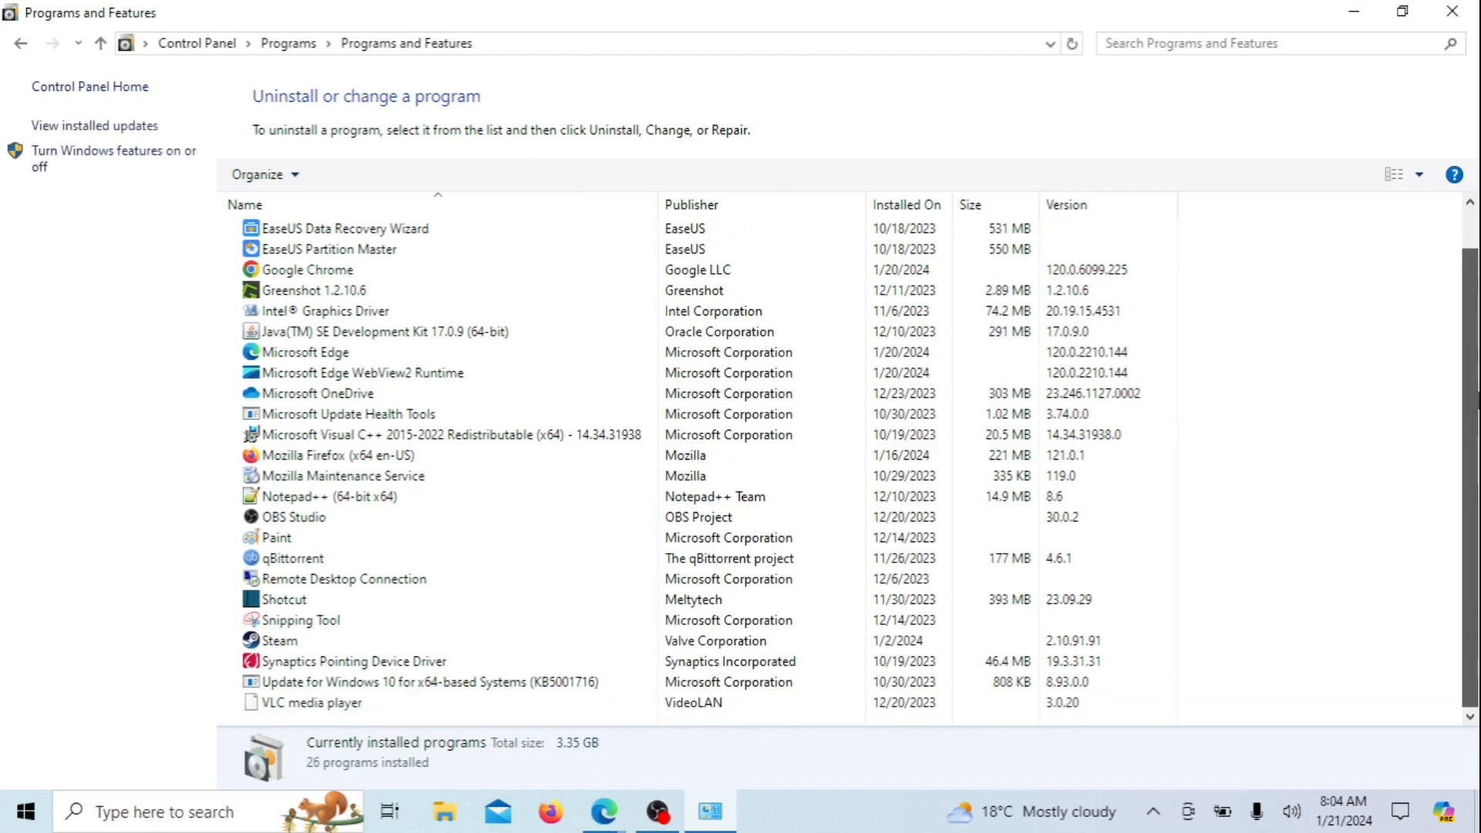
click(454, 437)
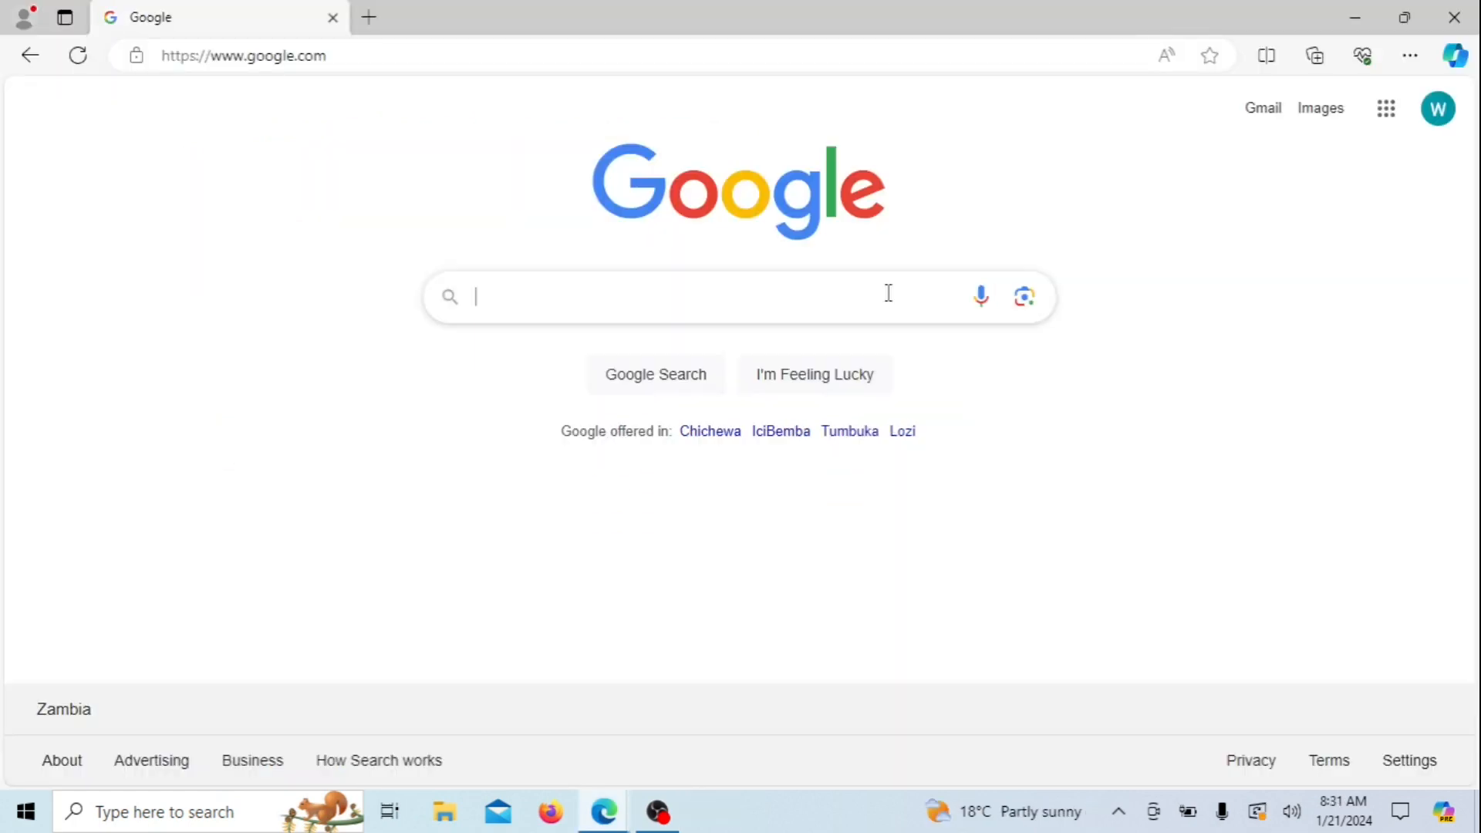
Search Google for 'wampserver download' and open the official wampserver.com site
text(wam)
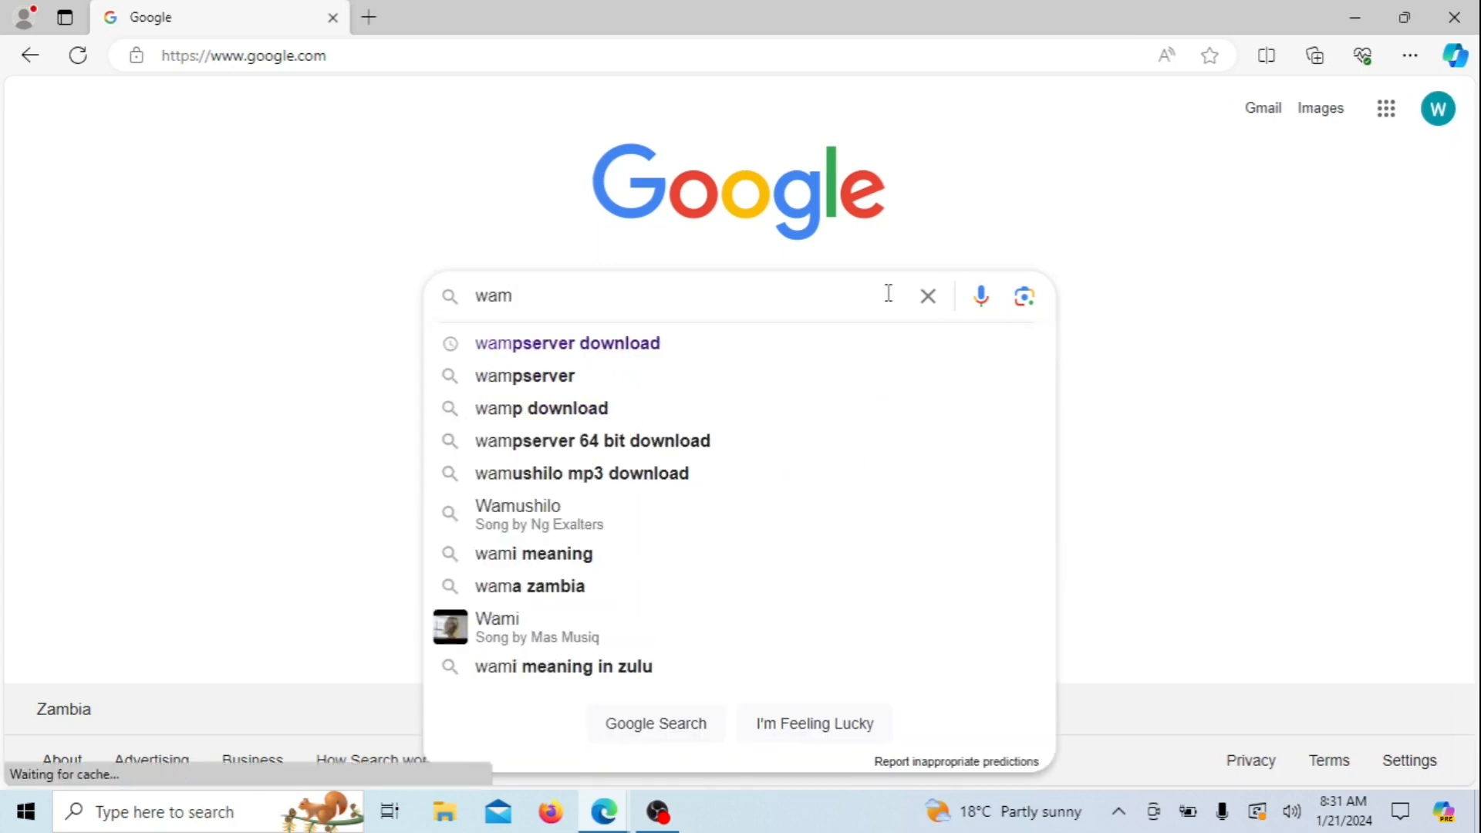
click(585, 344)
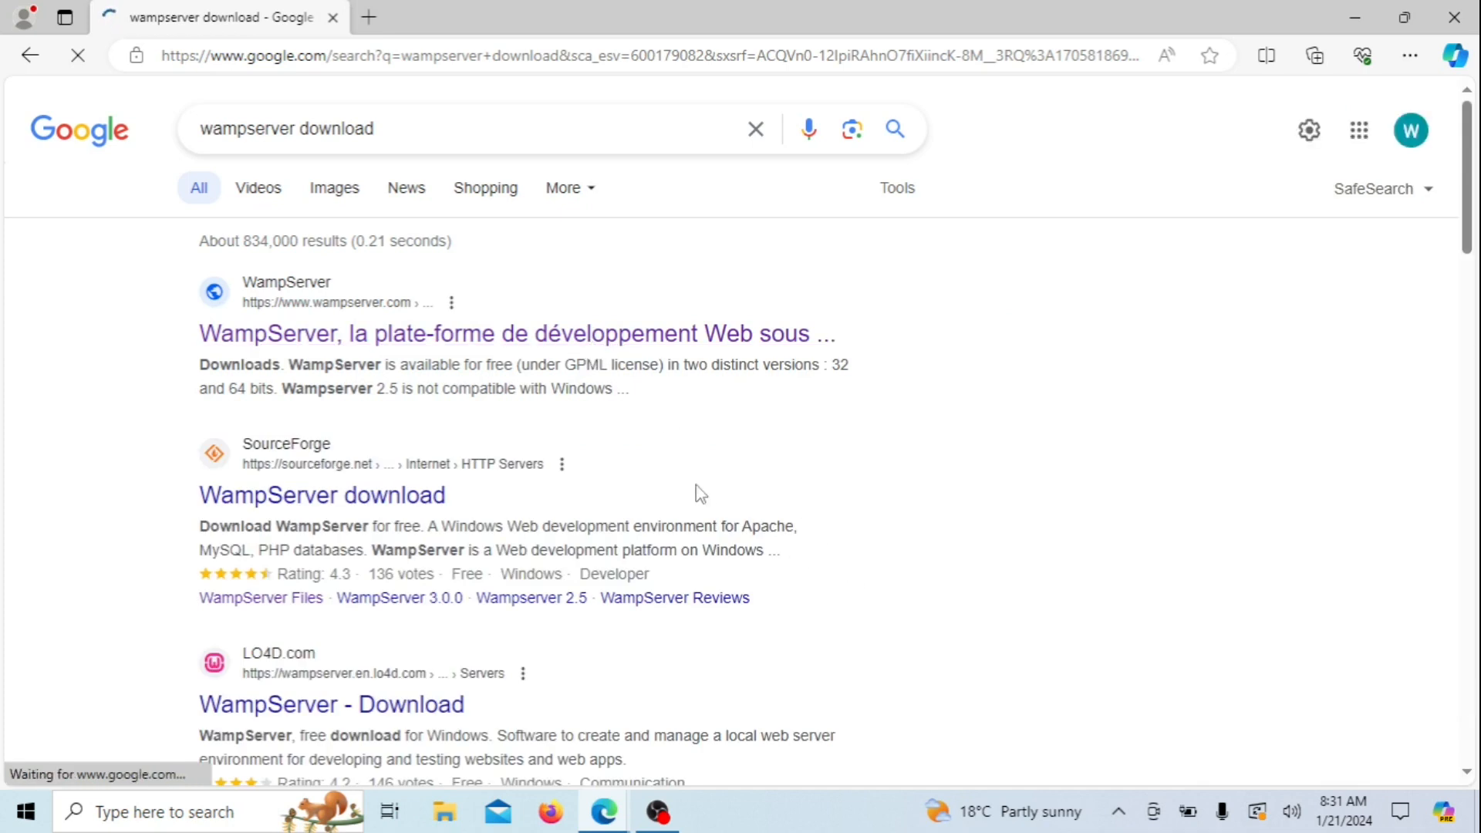
click(356, 340)
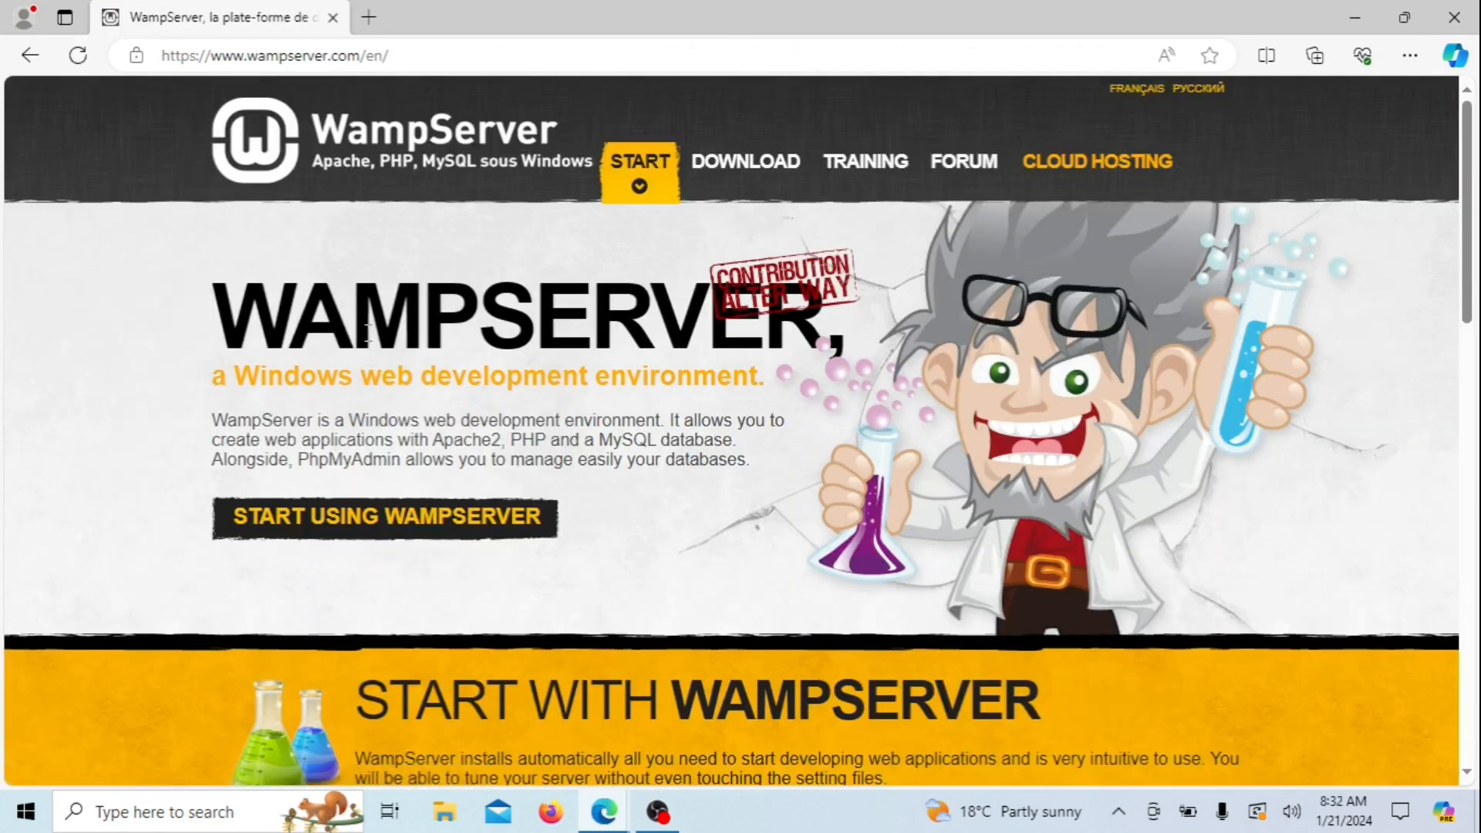
Download wampserver3.3.2_x64.exe directly via WAMPSERVER 64 BITS 3.3.2 and launch it
scroll(367, 331, down, 5)
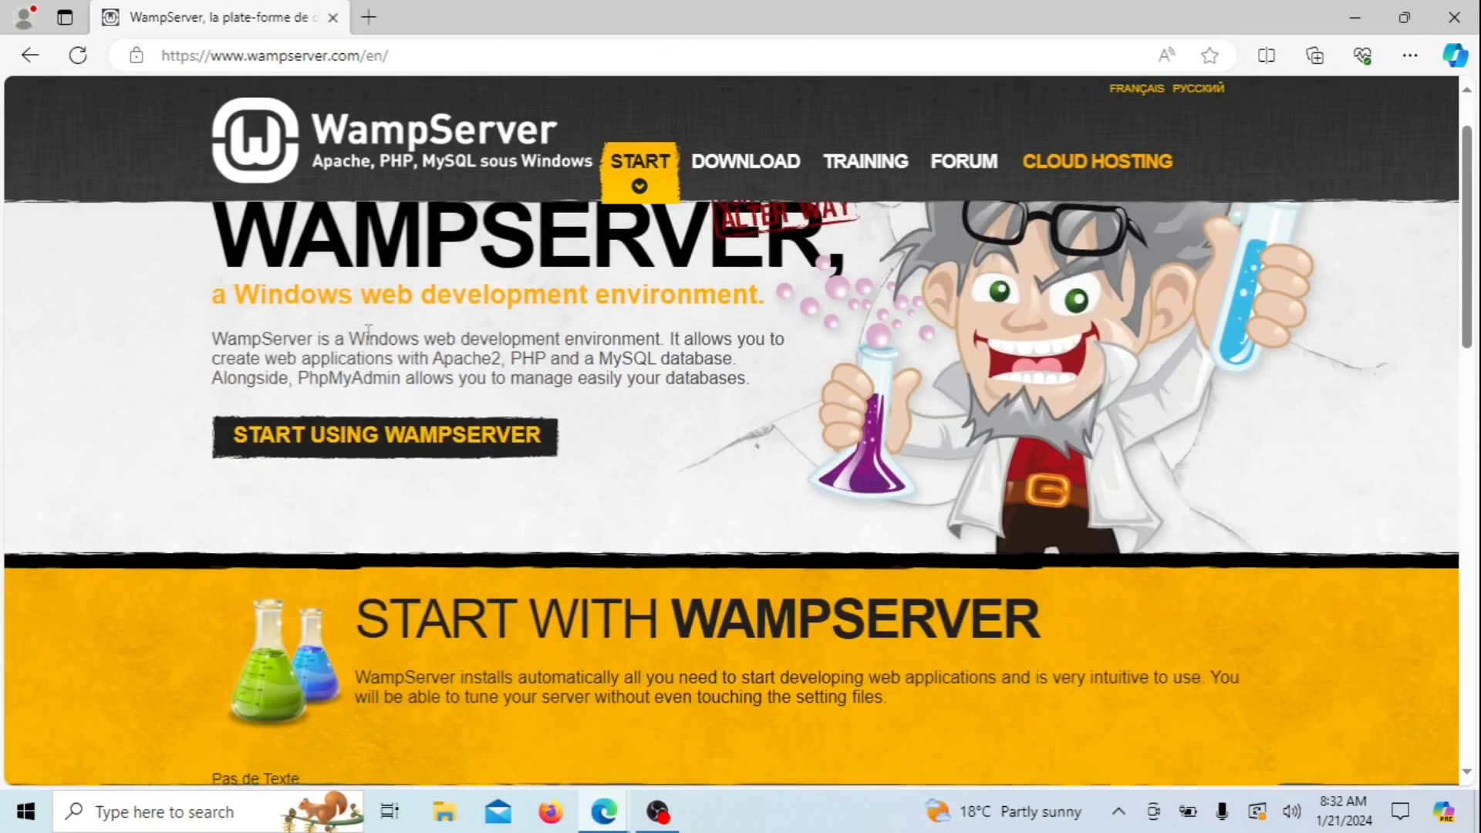
scroll(368, 339, down, 6)
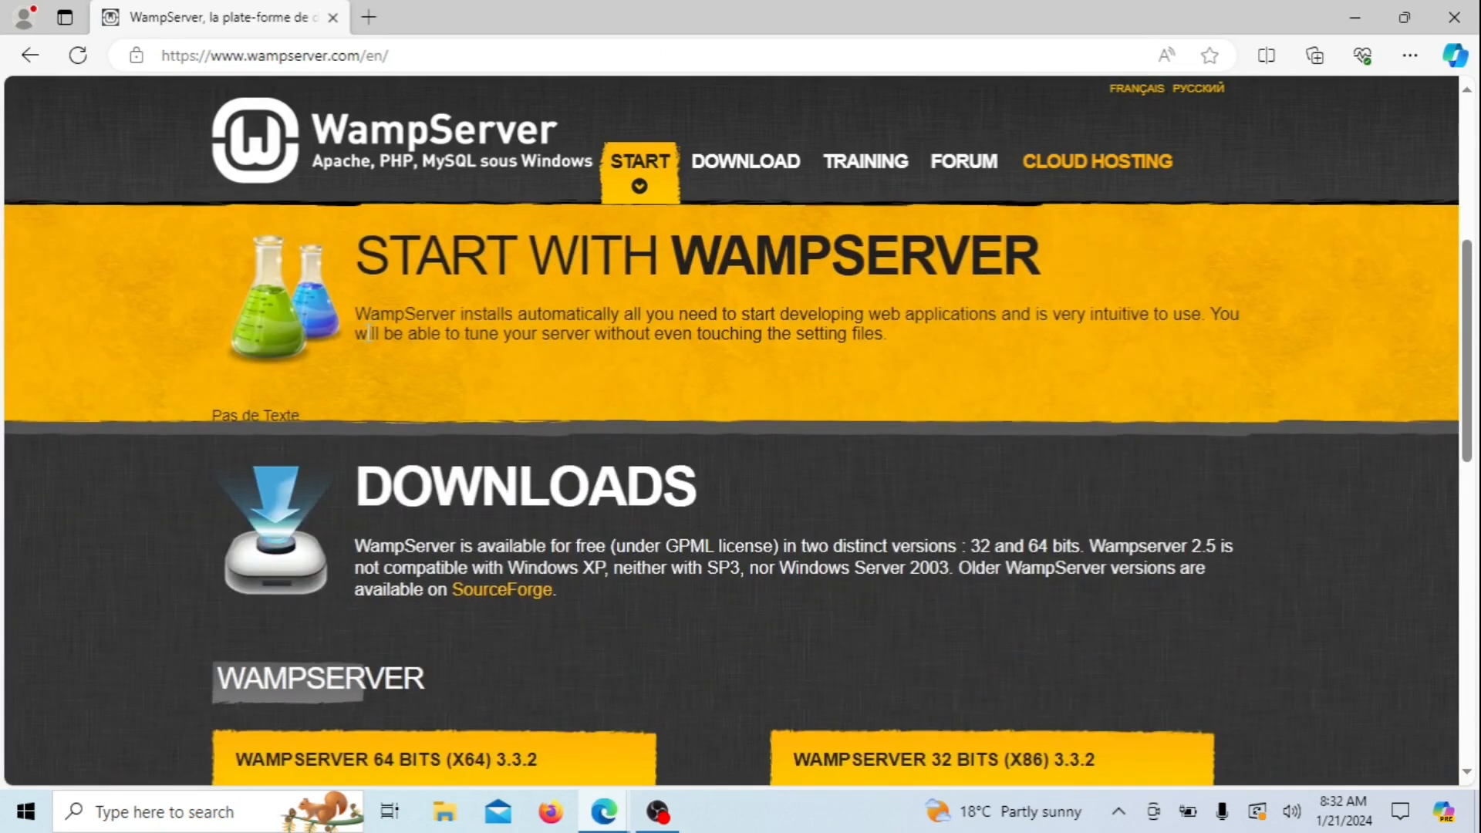
scroll(366, 332, down, 1)
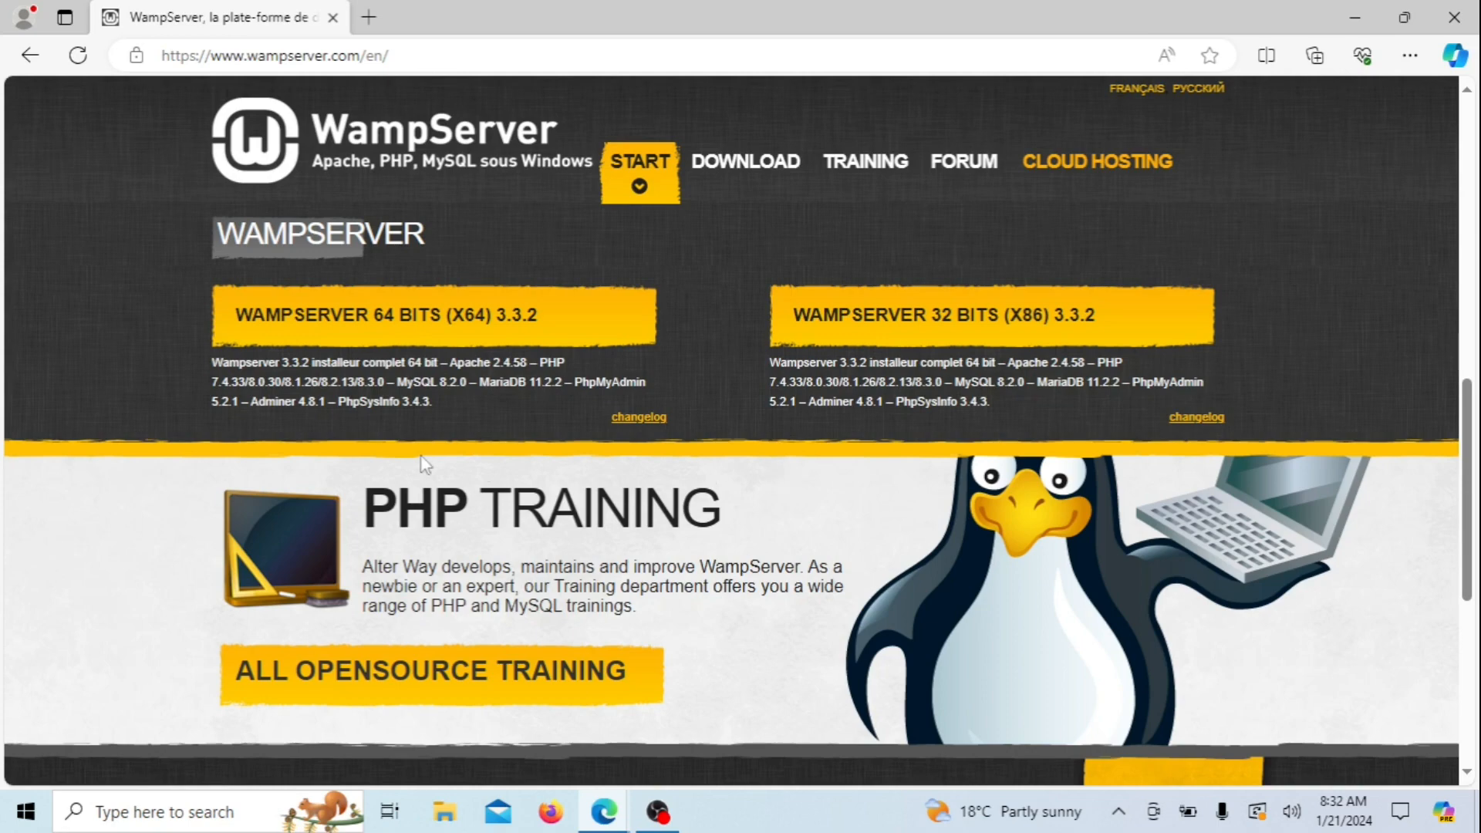
click(394, 323)
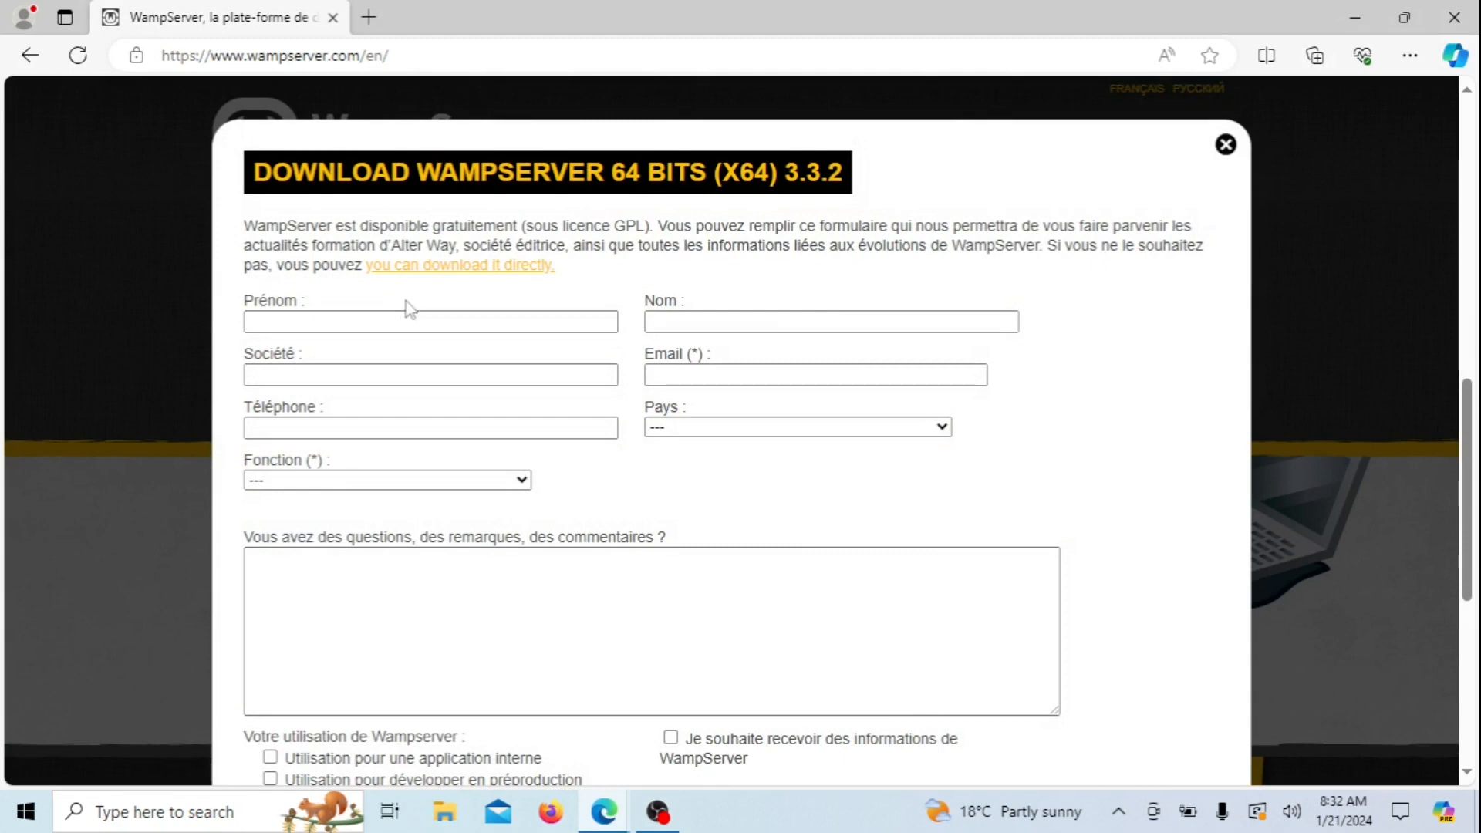
click(435, 267)
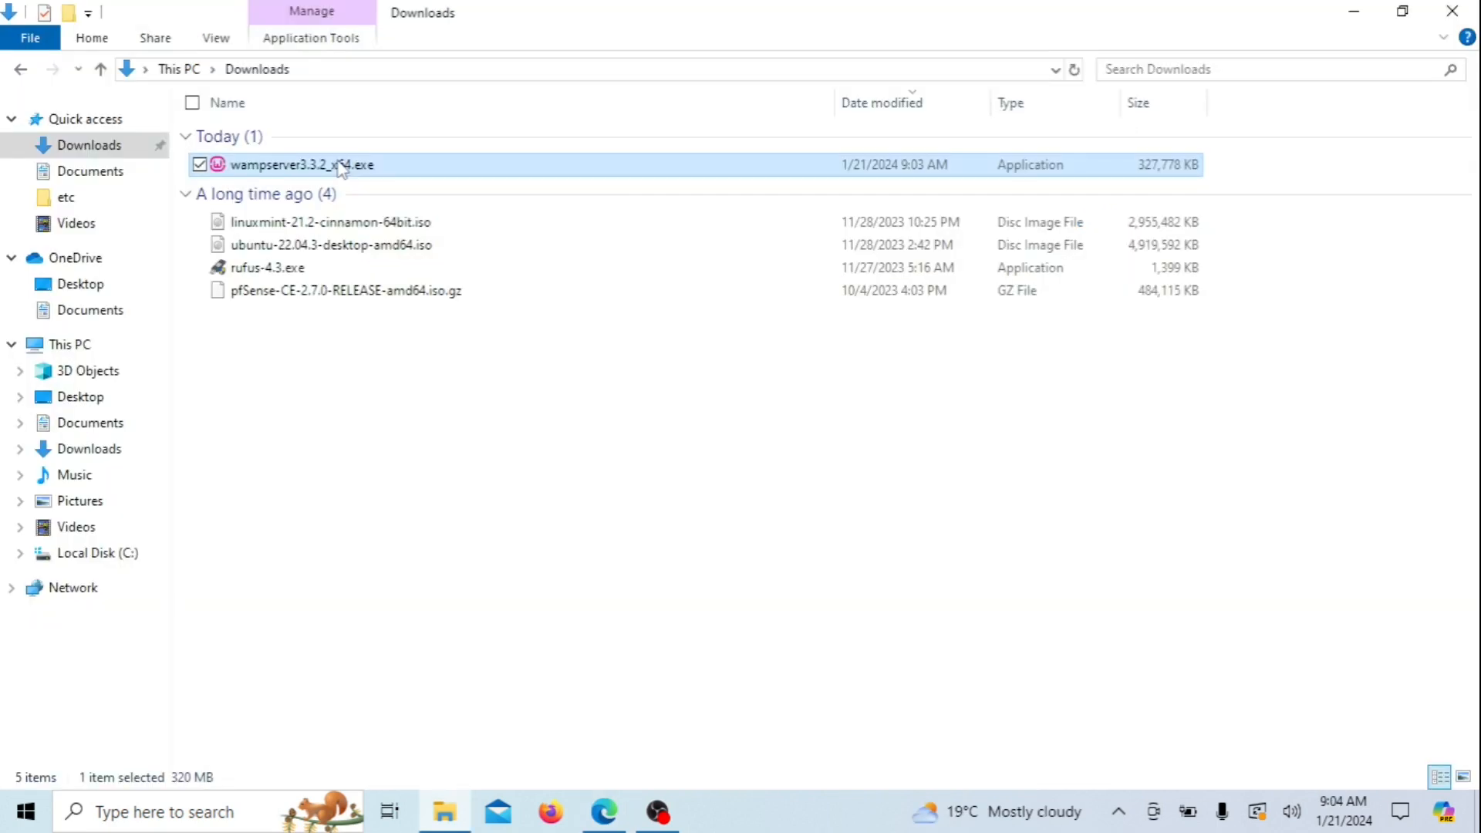
double_click(343, 165)
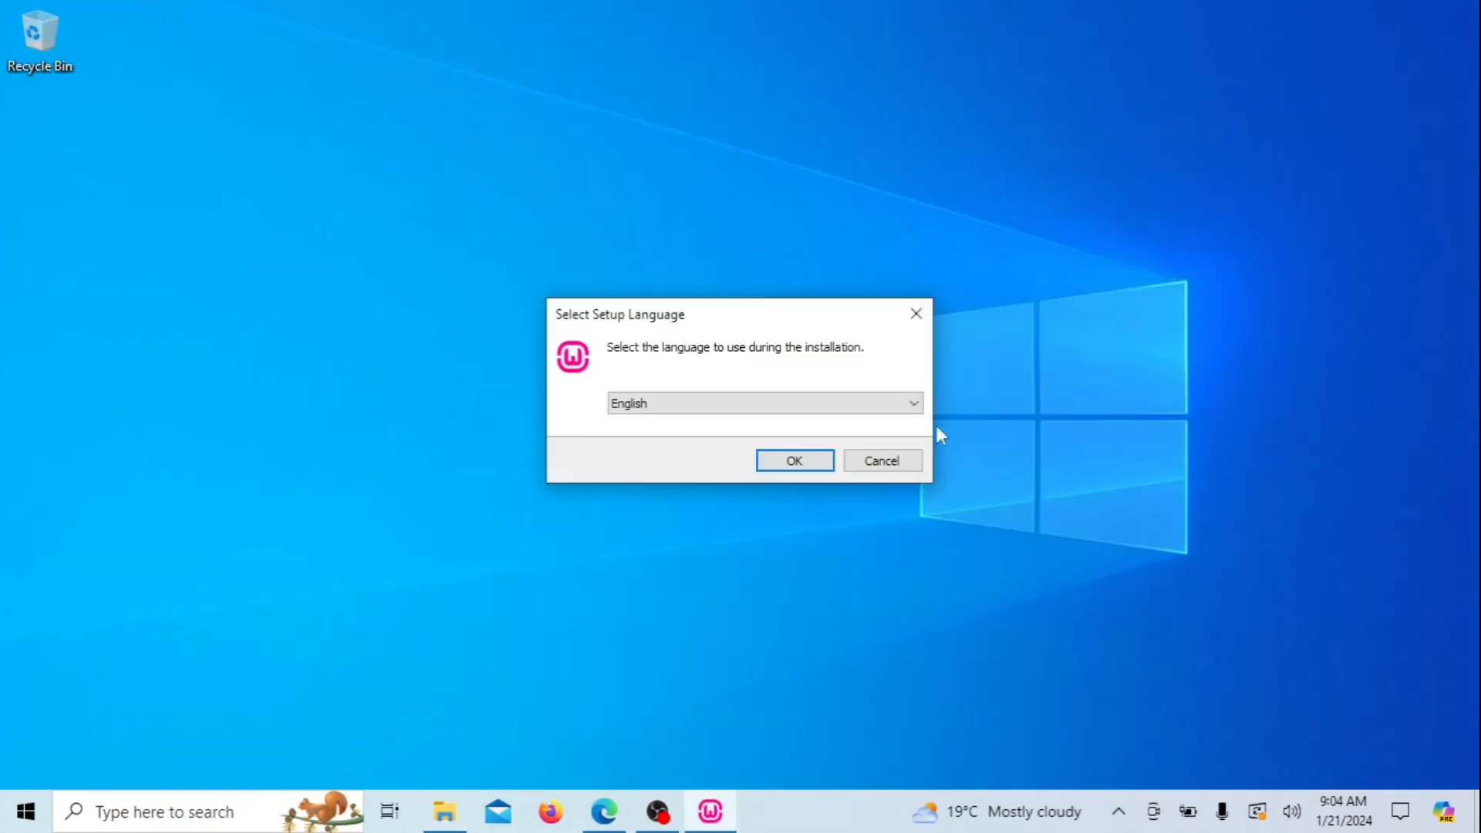
Keep English as the Wampserver64 3.3.2 setup language
click(923, 413)
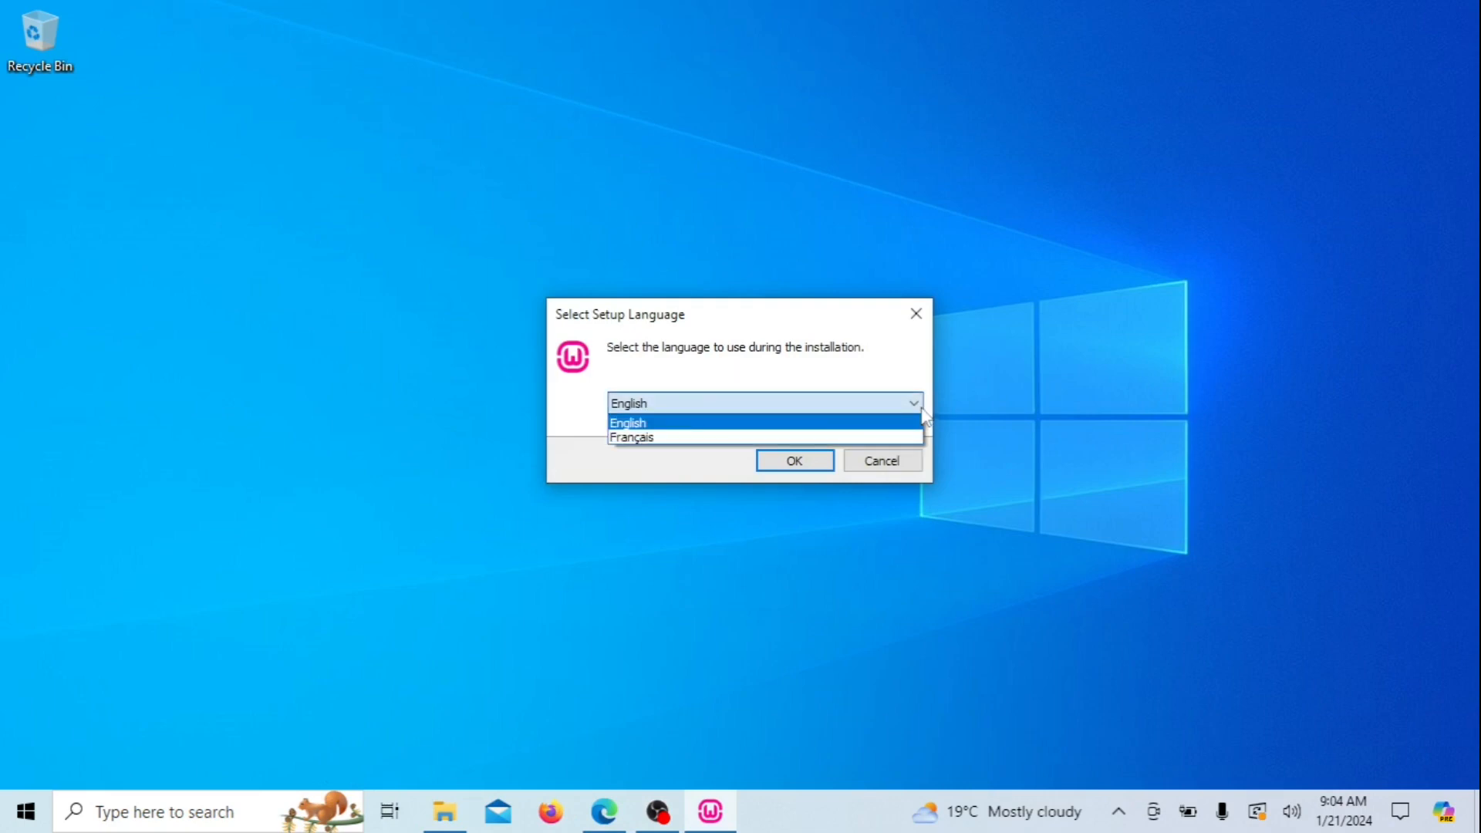
click(924, 415)
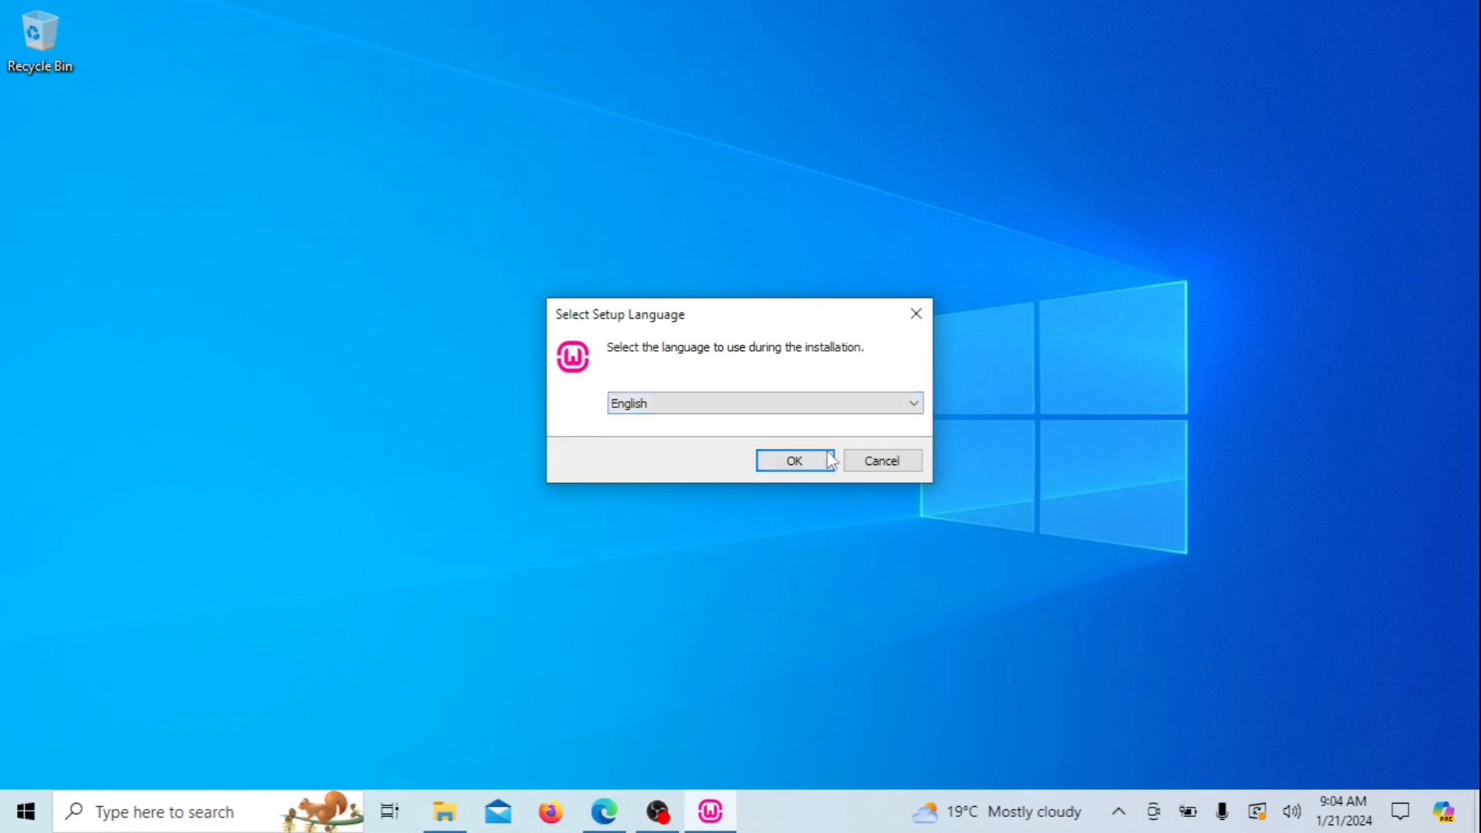
click(805, 461)
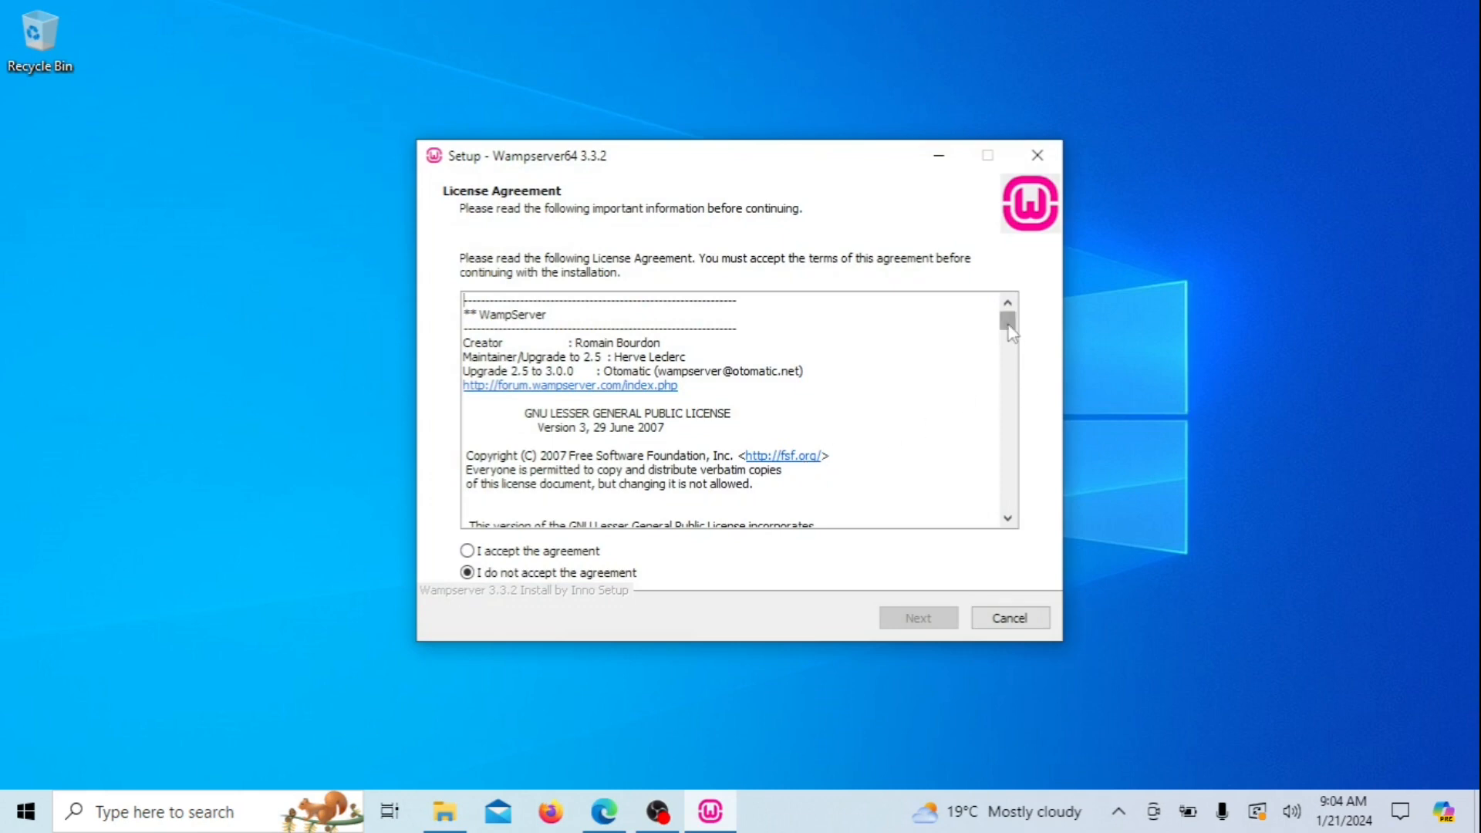
Accept the license agreement and continue to the Information page
drag(1008, 326, 1011, 505)
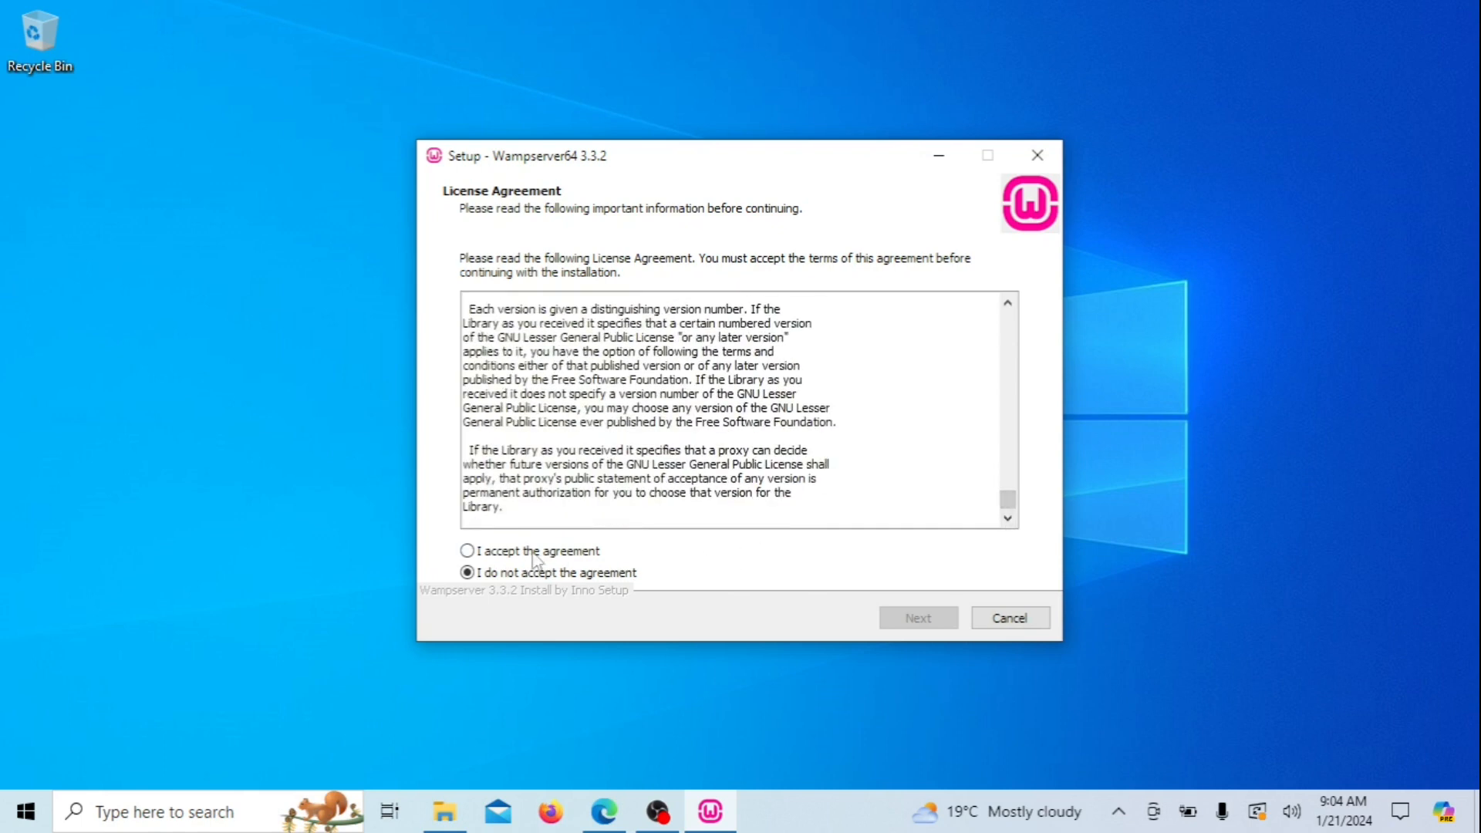
click(467, 551)
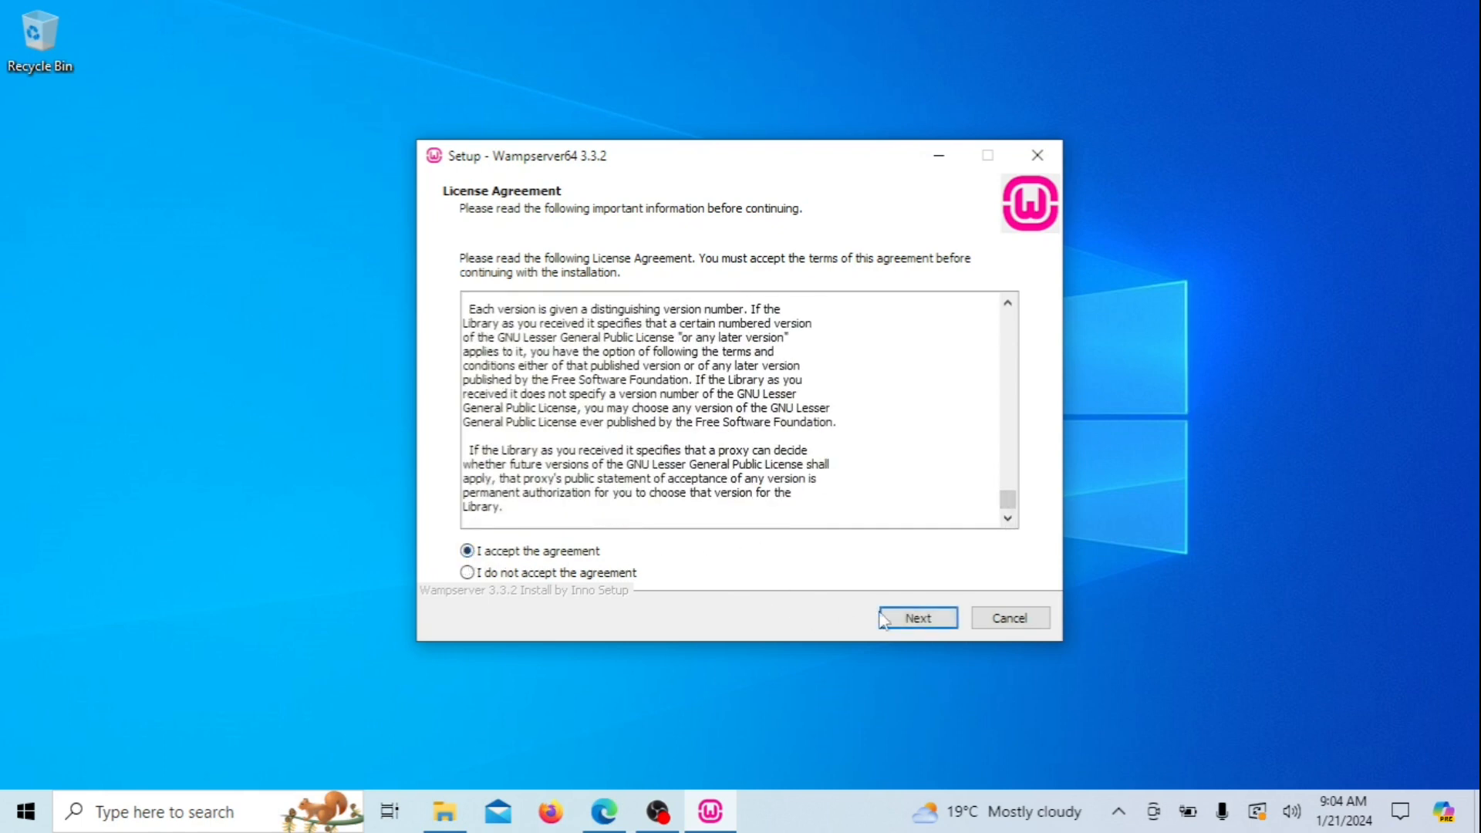
click(918, 618)
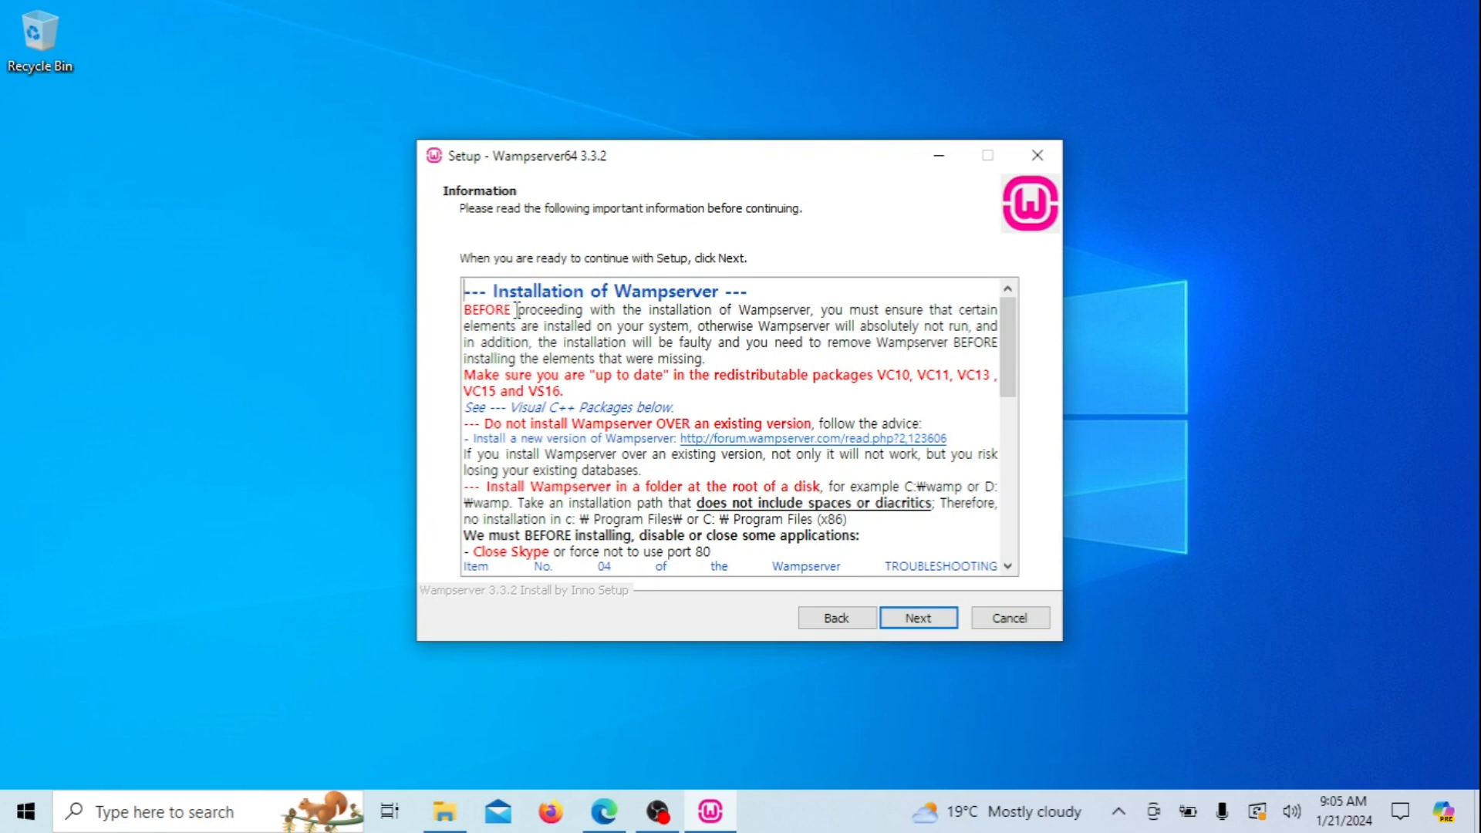
Scroll the setup notes down to Visual C++ Packages and download check_vcredist.exe
drag(517, 310, 928, 352)
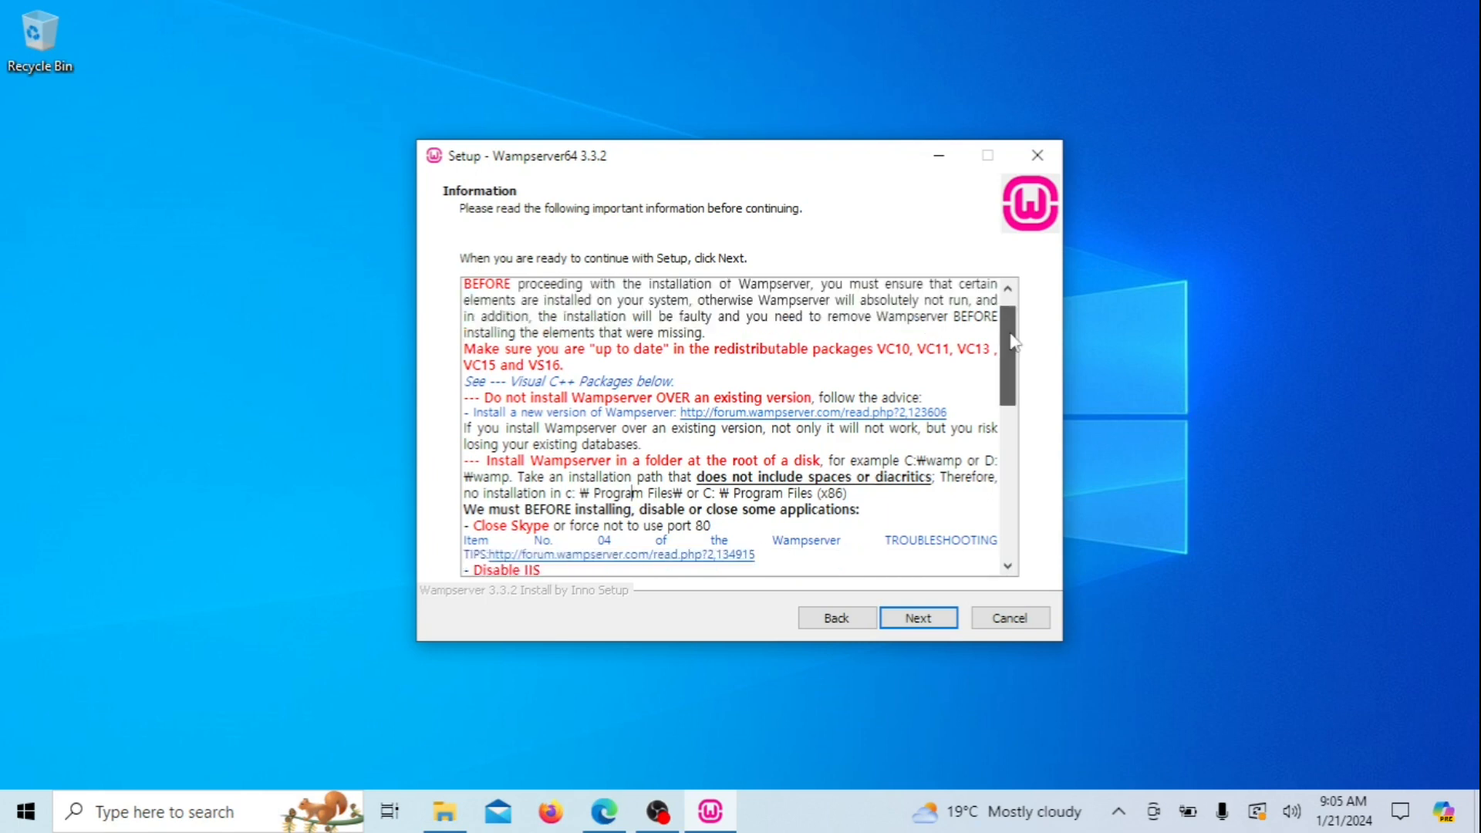
drag(1009, 332, 1016, 439)
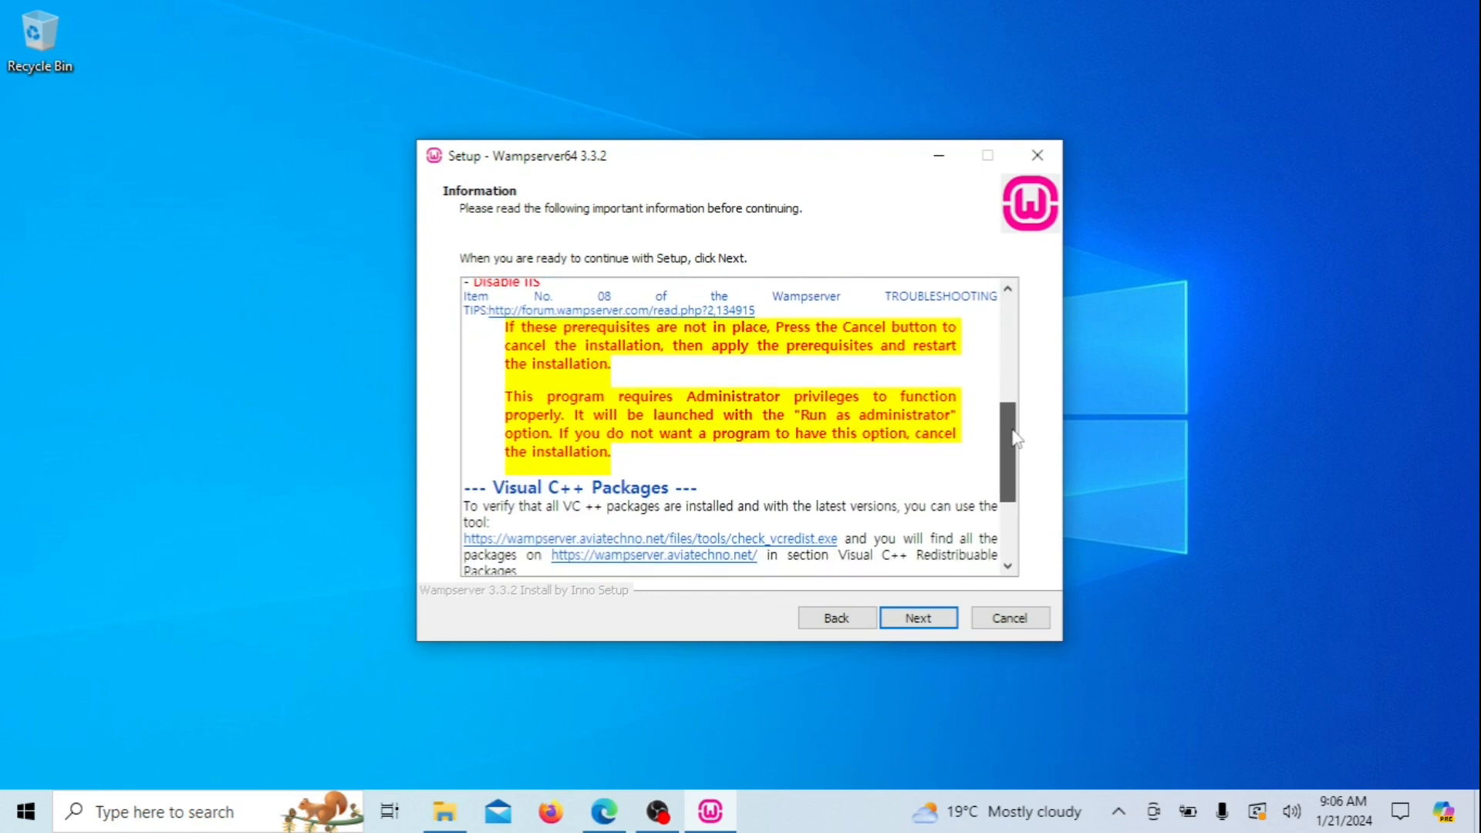
drag(1017, 439, 1021, 484)
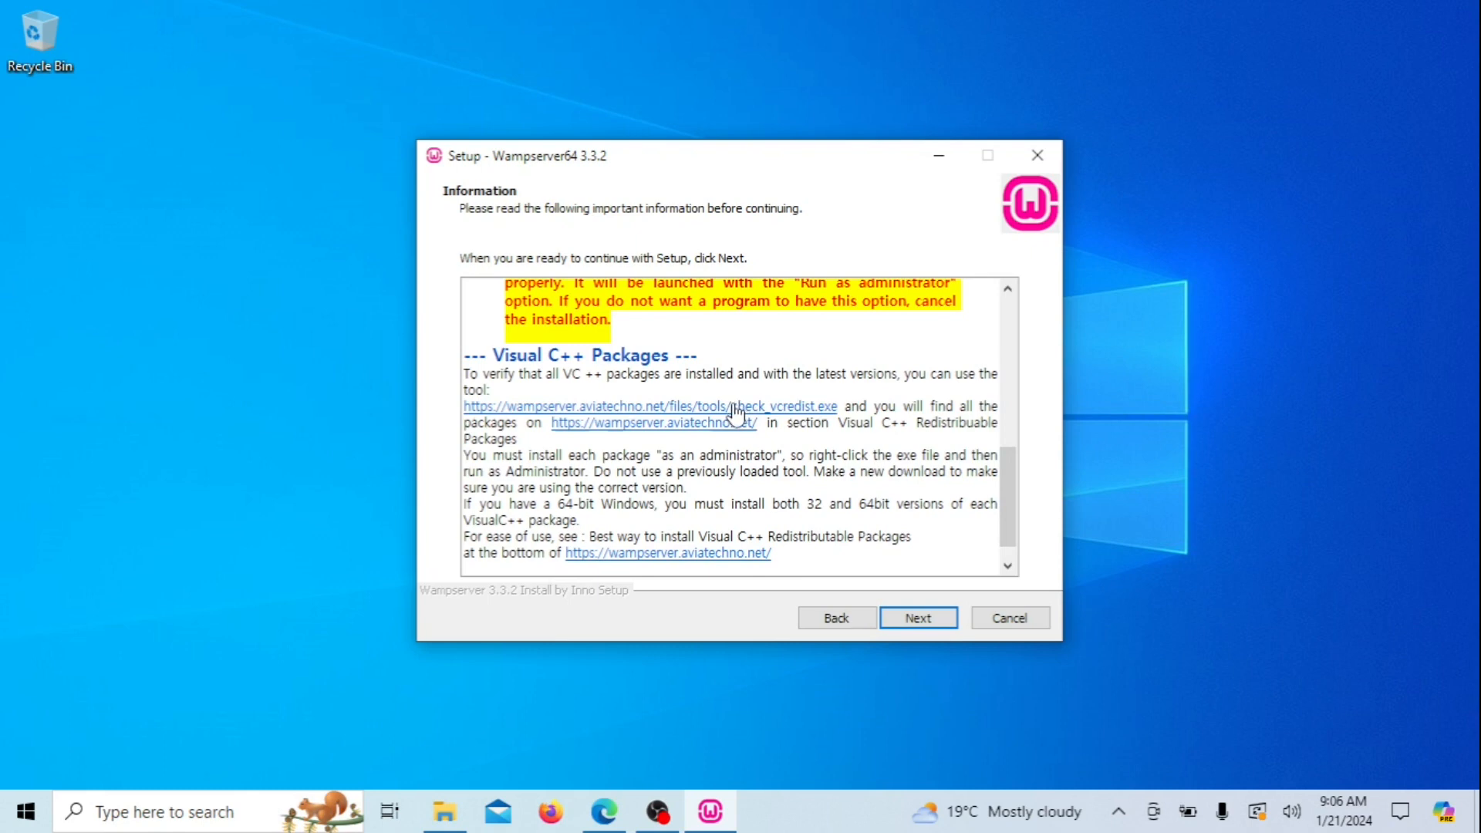
click(734, 407)
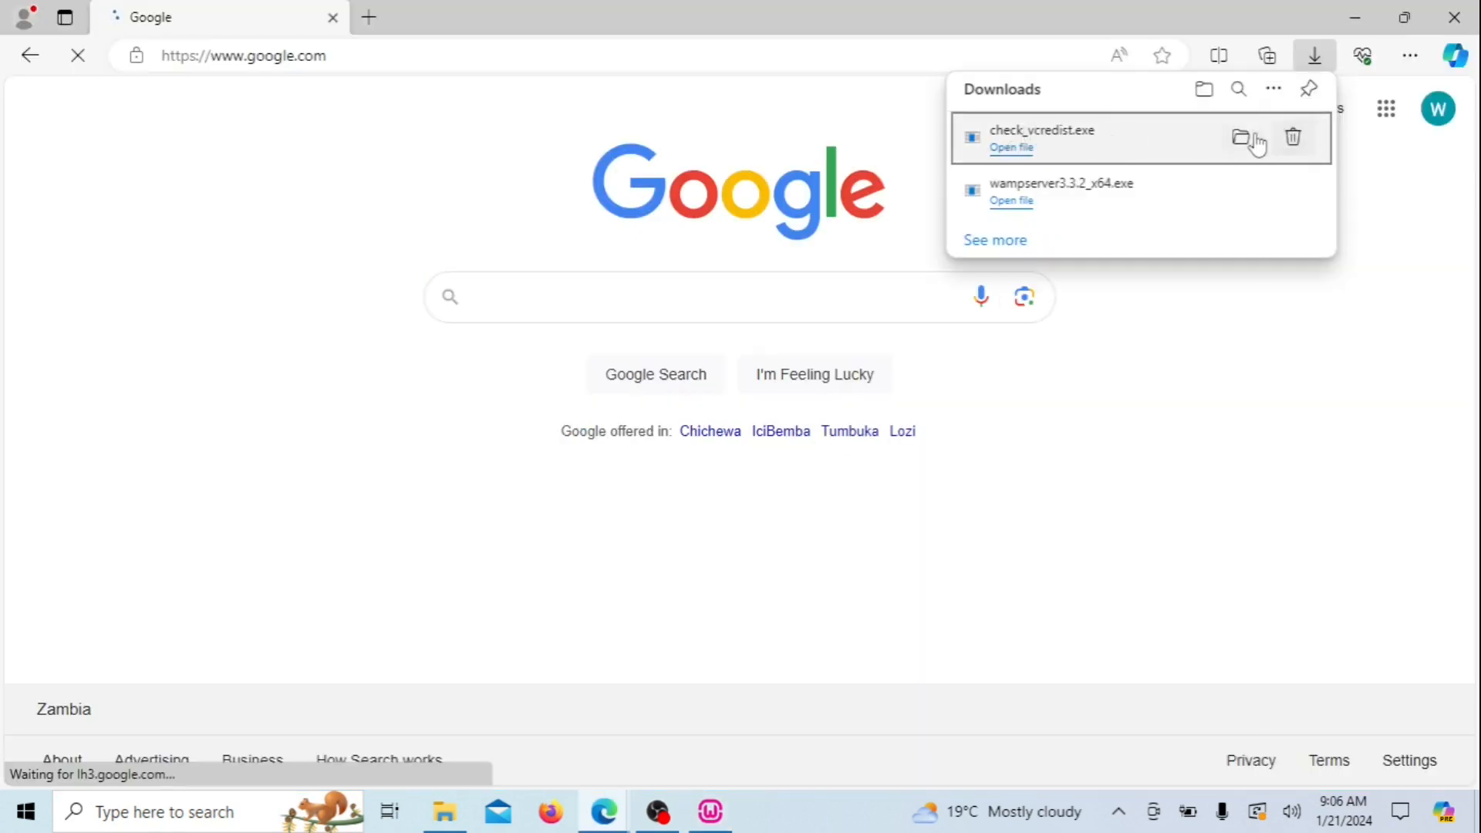
Run check_vcredist.exe to list missing VC++ packages, then return to the Wampserver 3.3.2 setup
click(1243, 139)
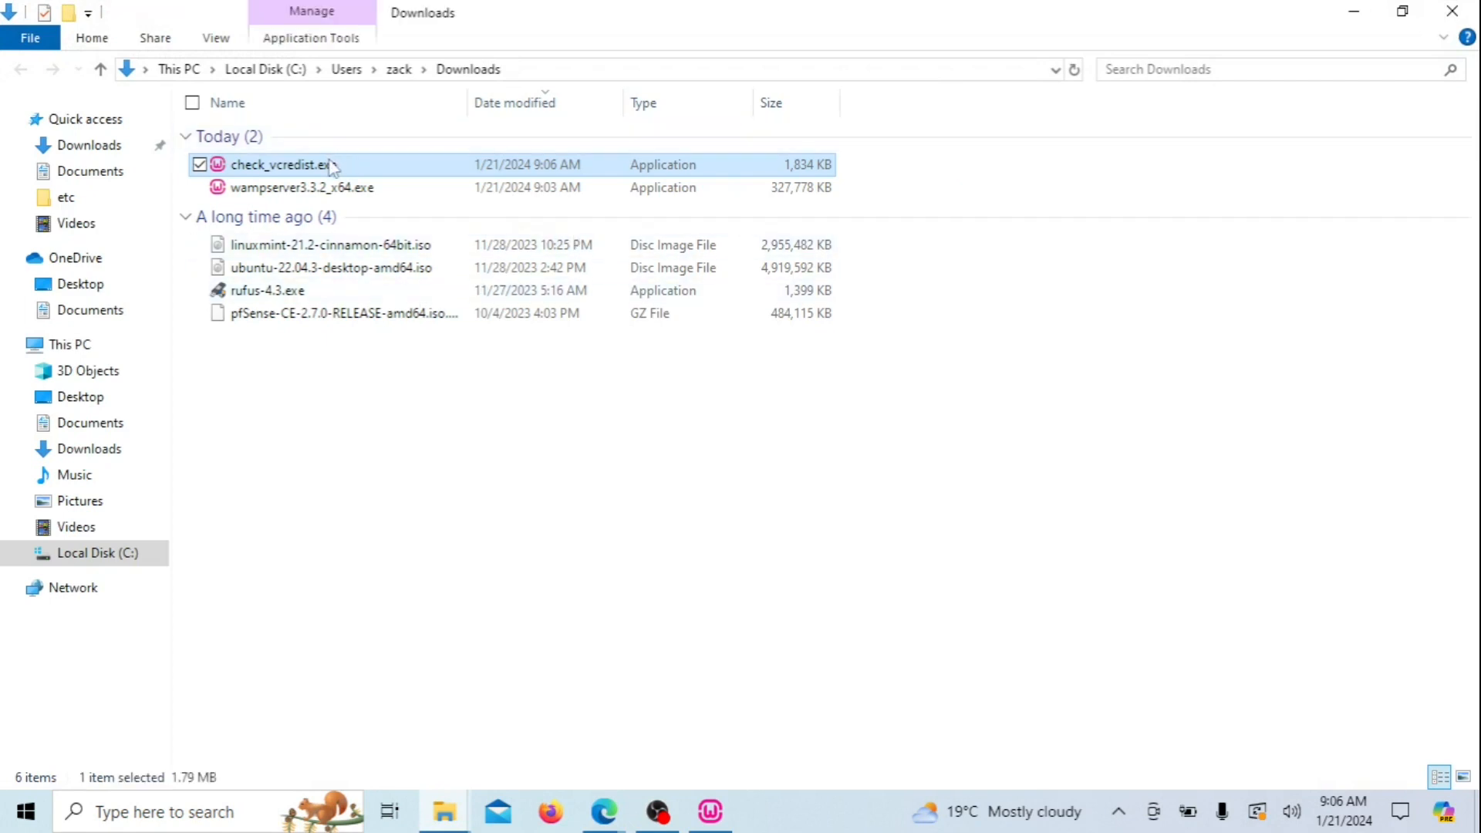
double_click(340, 162)
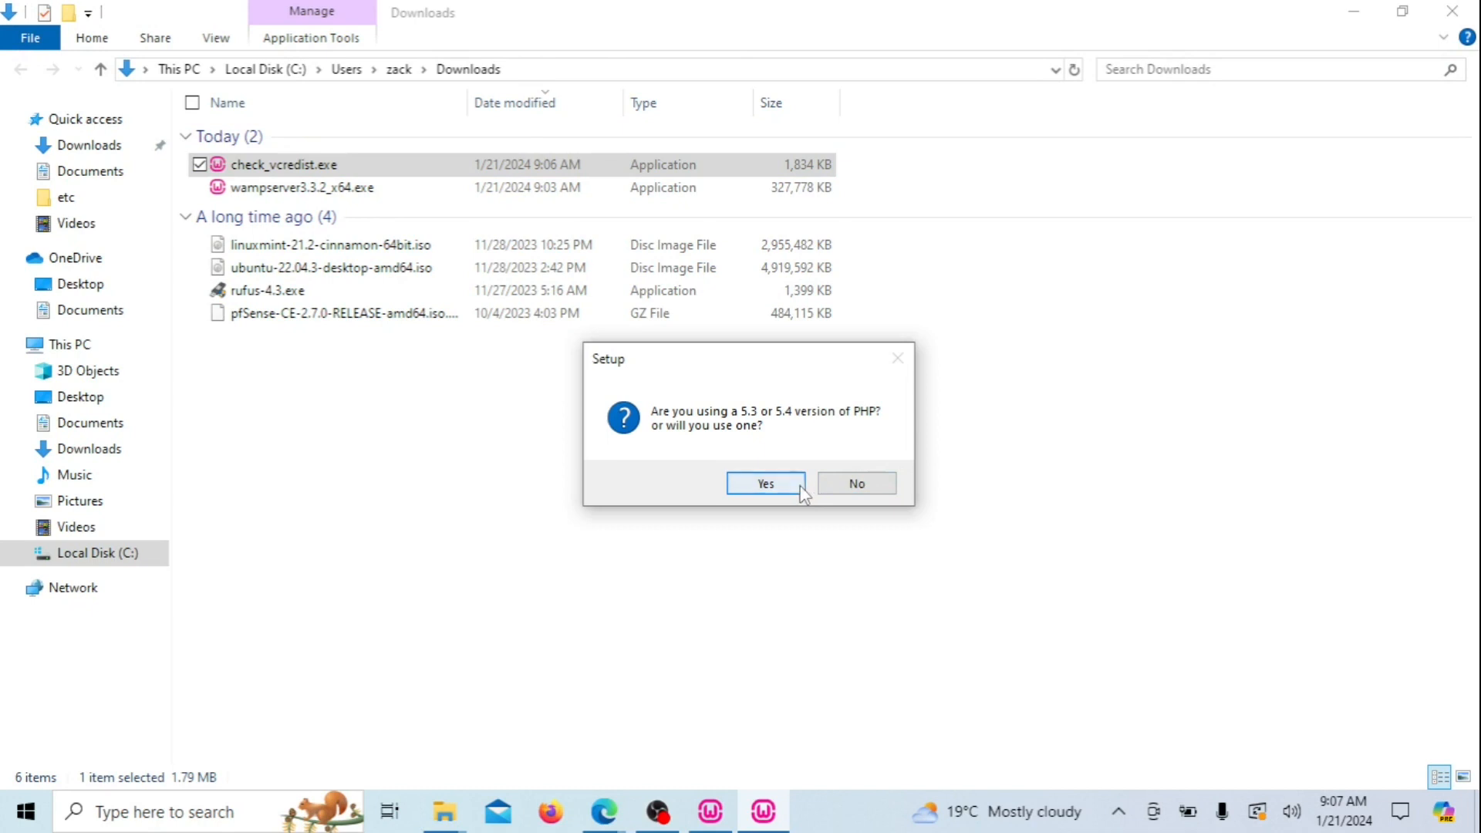
click(794, 486)
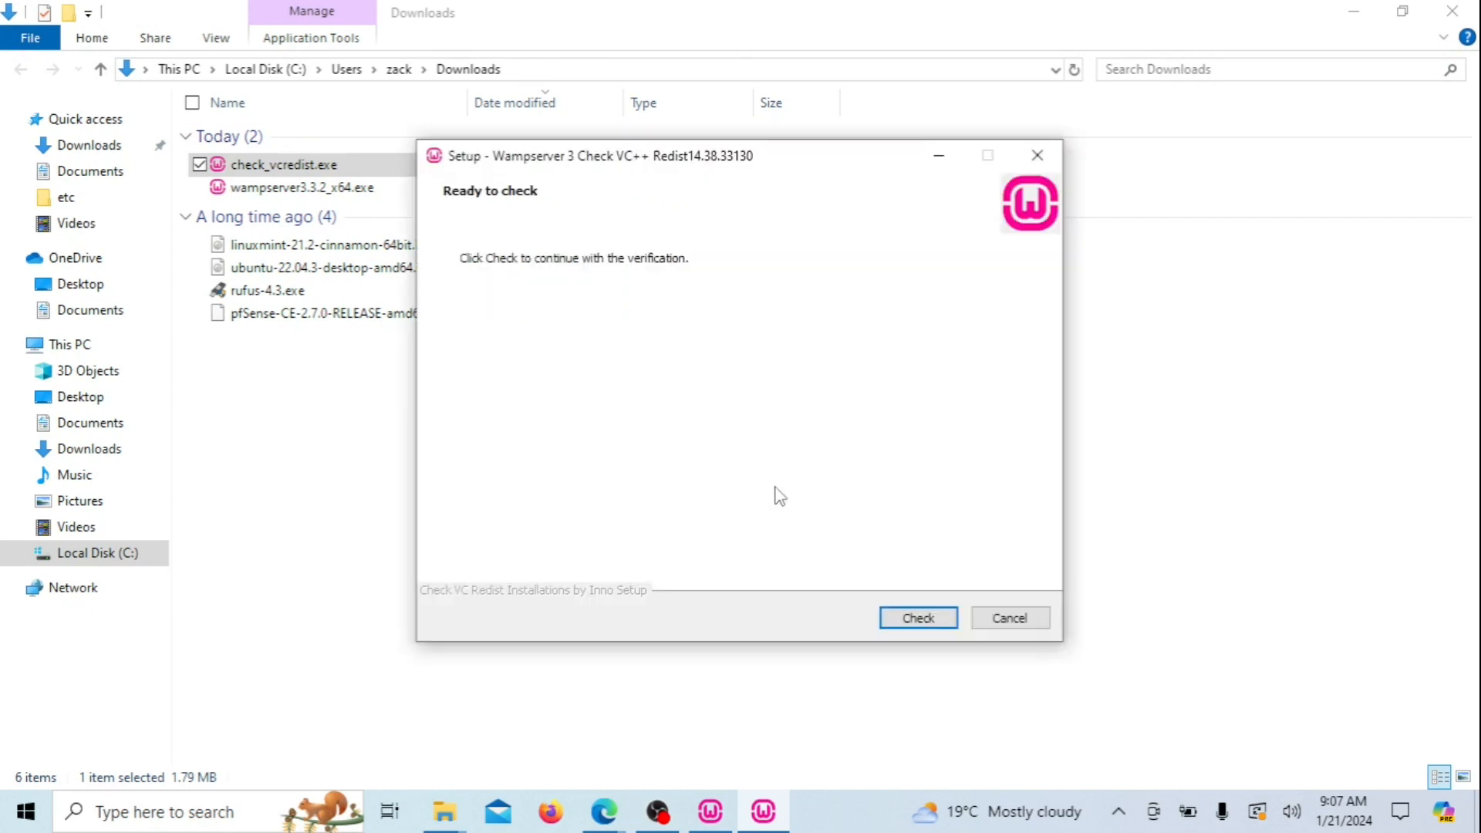
click(936, 622)
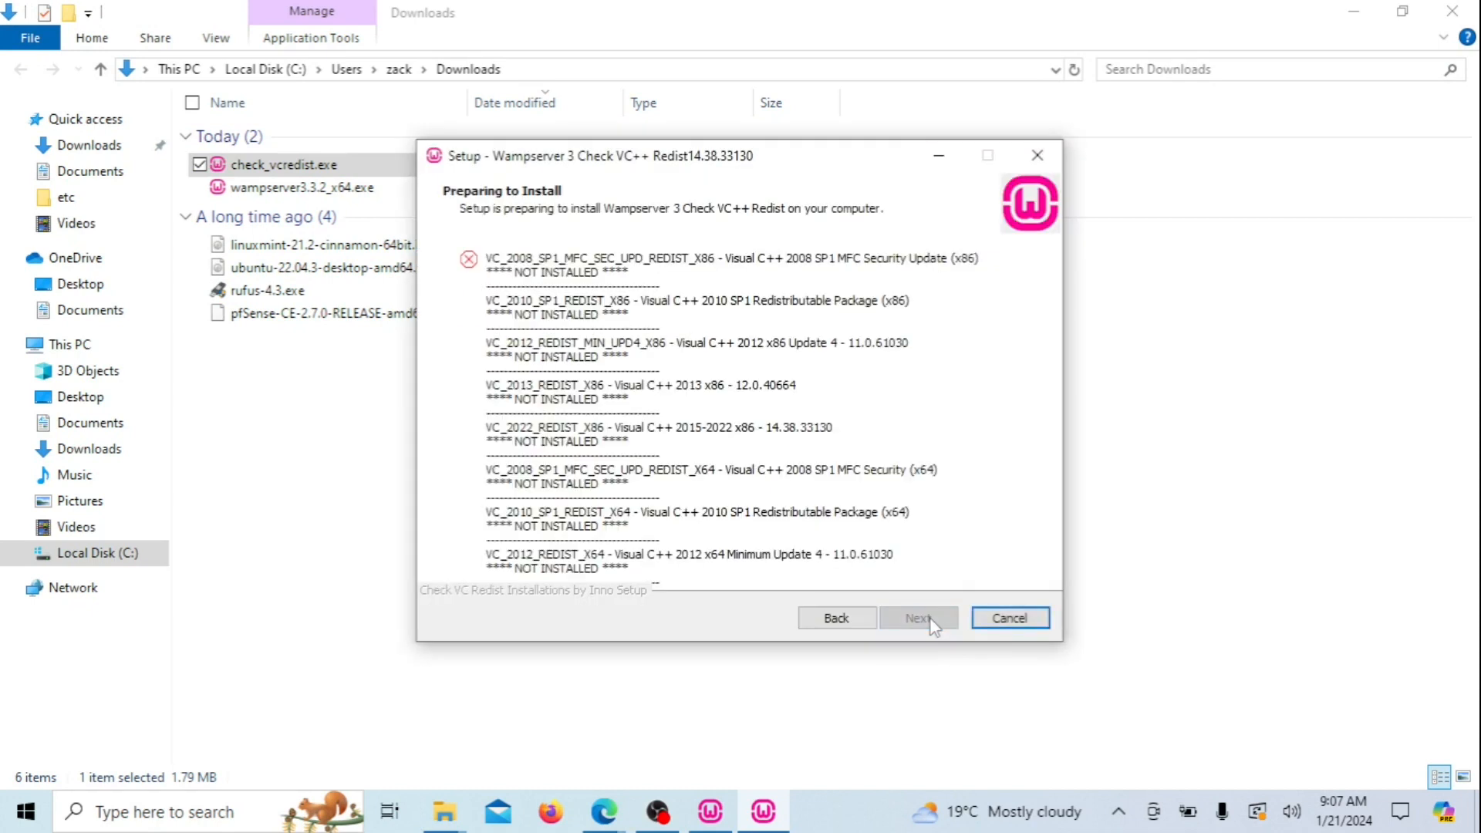
click(1354, 11)
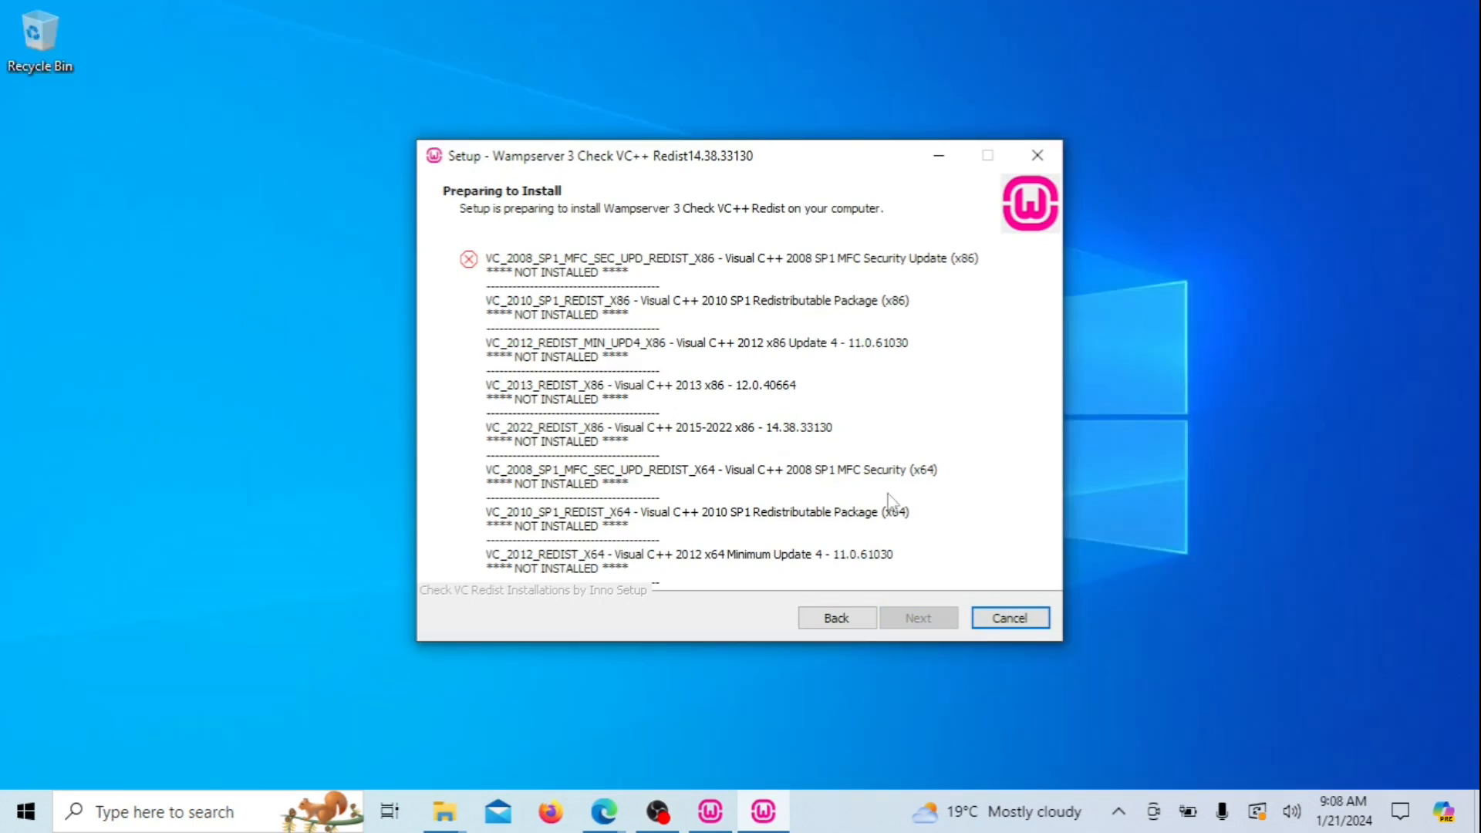
click(705, 813)
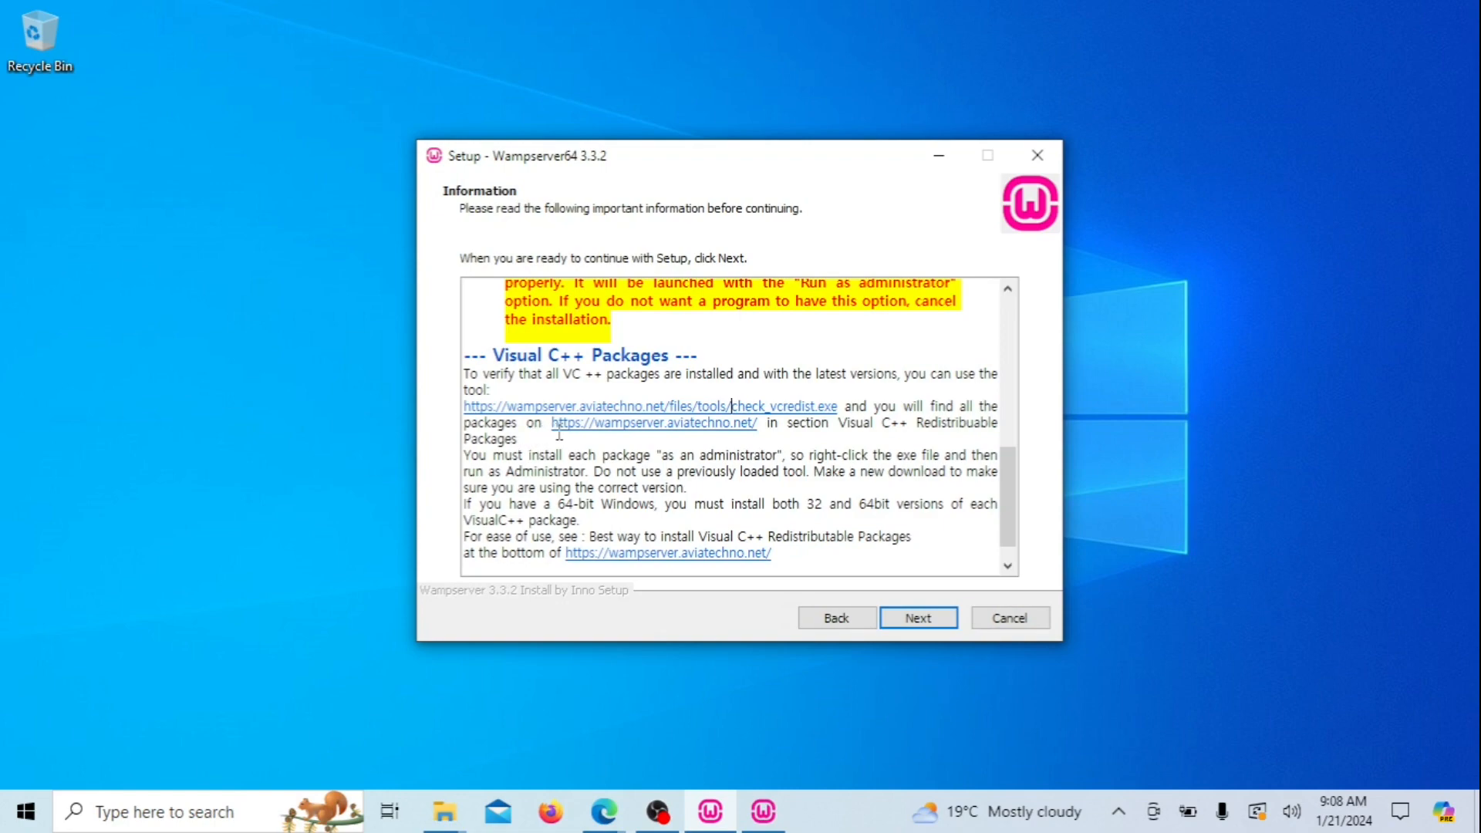
Download All VC Redistributable Packages (x86_x64) from aviatechno and finish the Visual C++ 2008 install without auto-restart
click(586, 426)
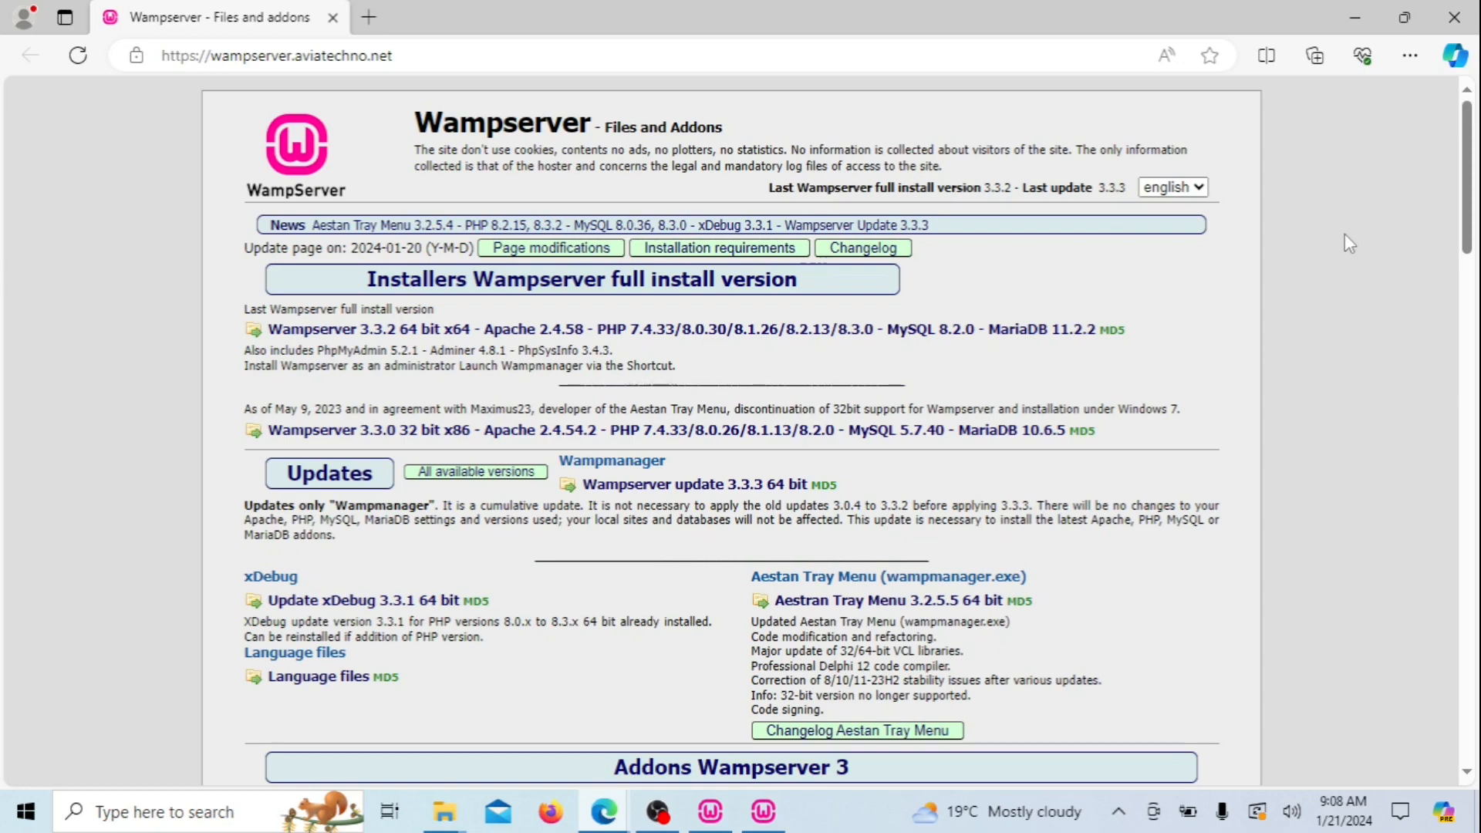
drag(1470, 190, 1476, 685)
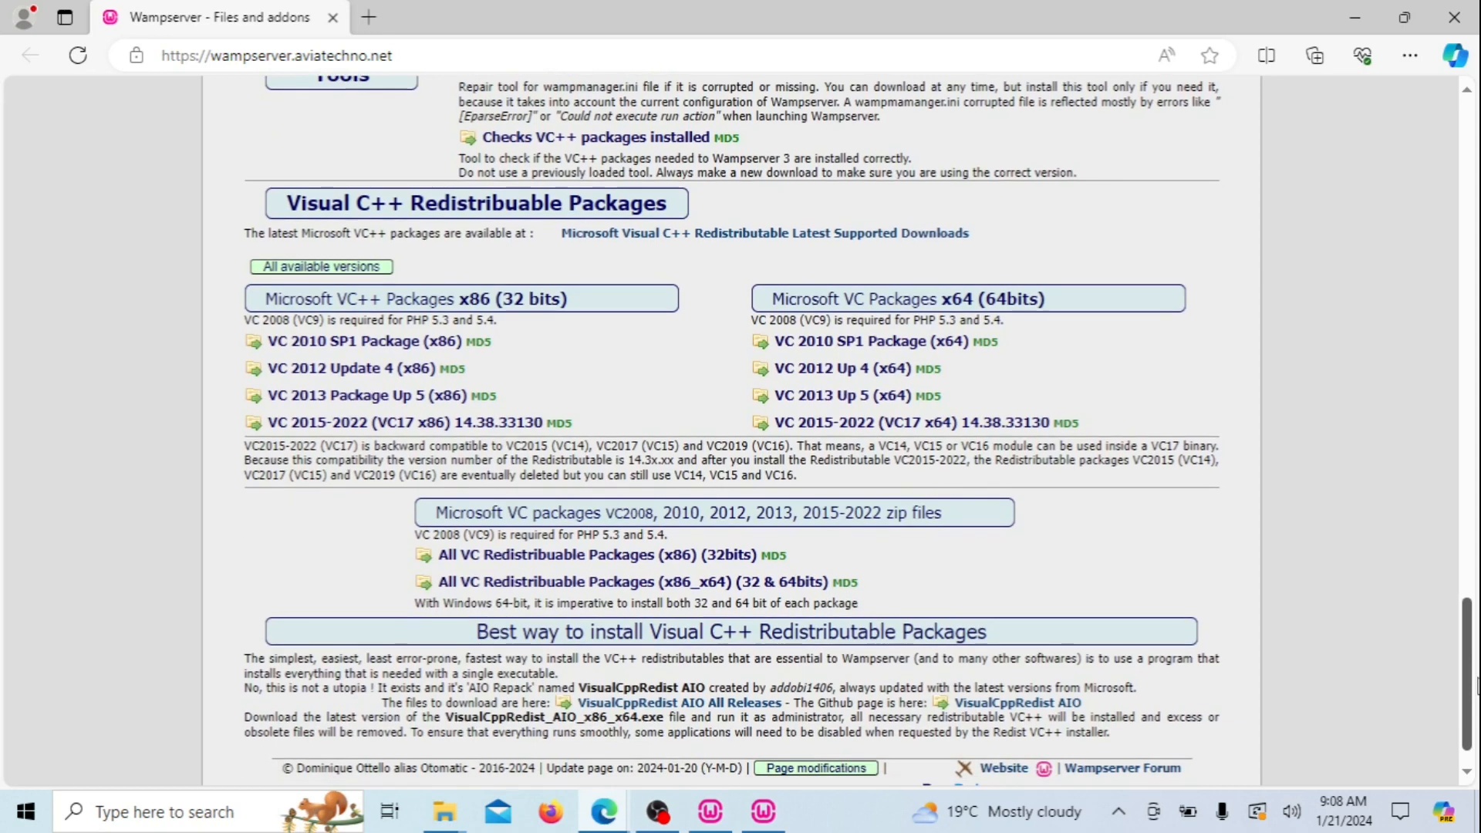
scroll(635, 642, up, 1)
click(635, 634)
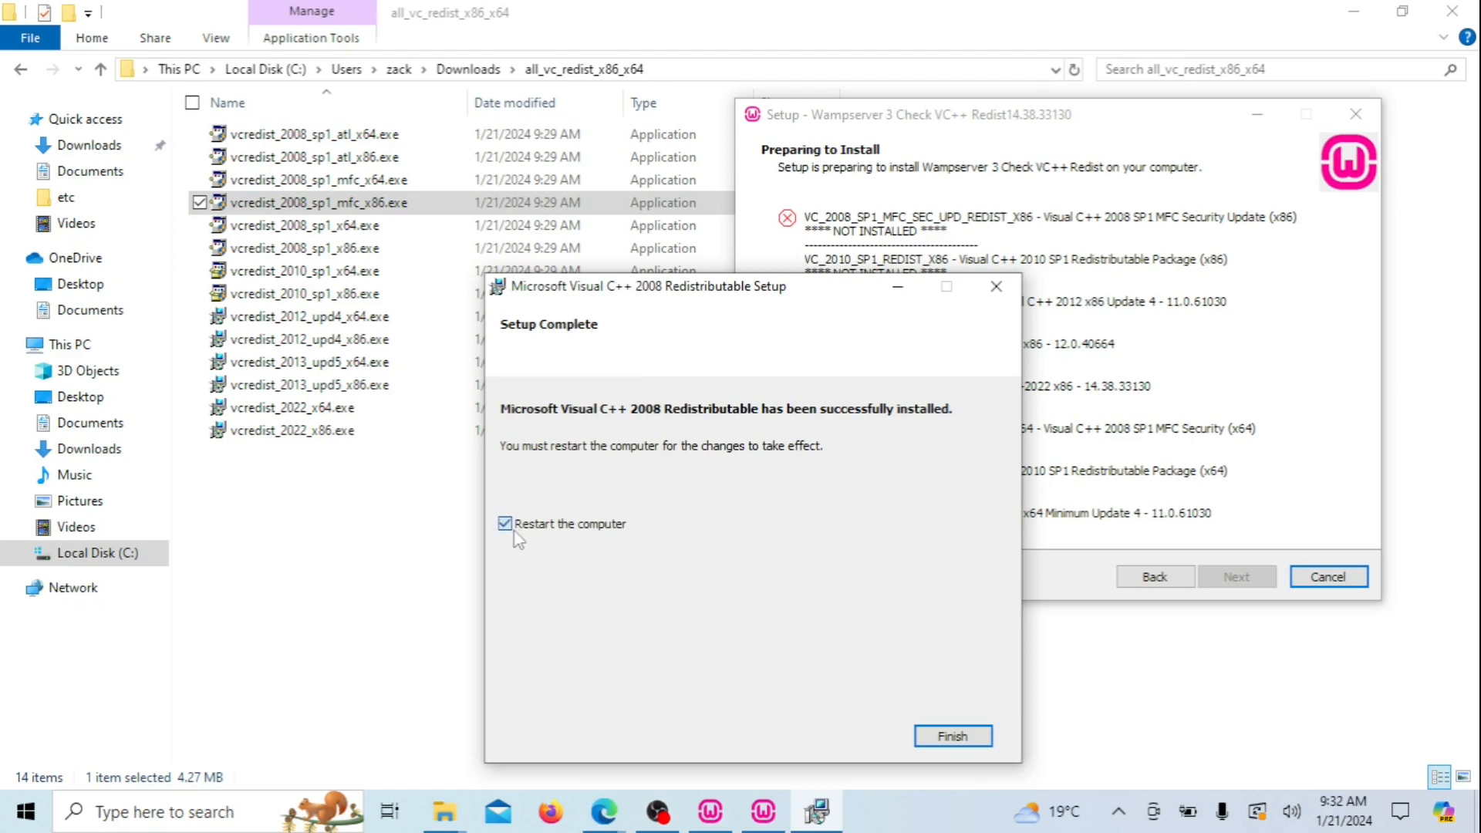
click(511, 530)
click(966, 739)
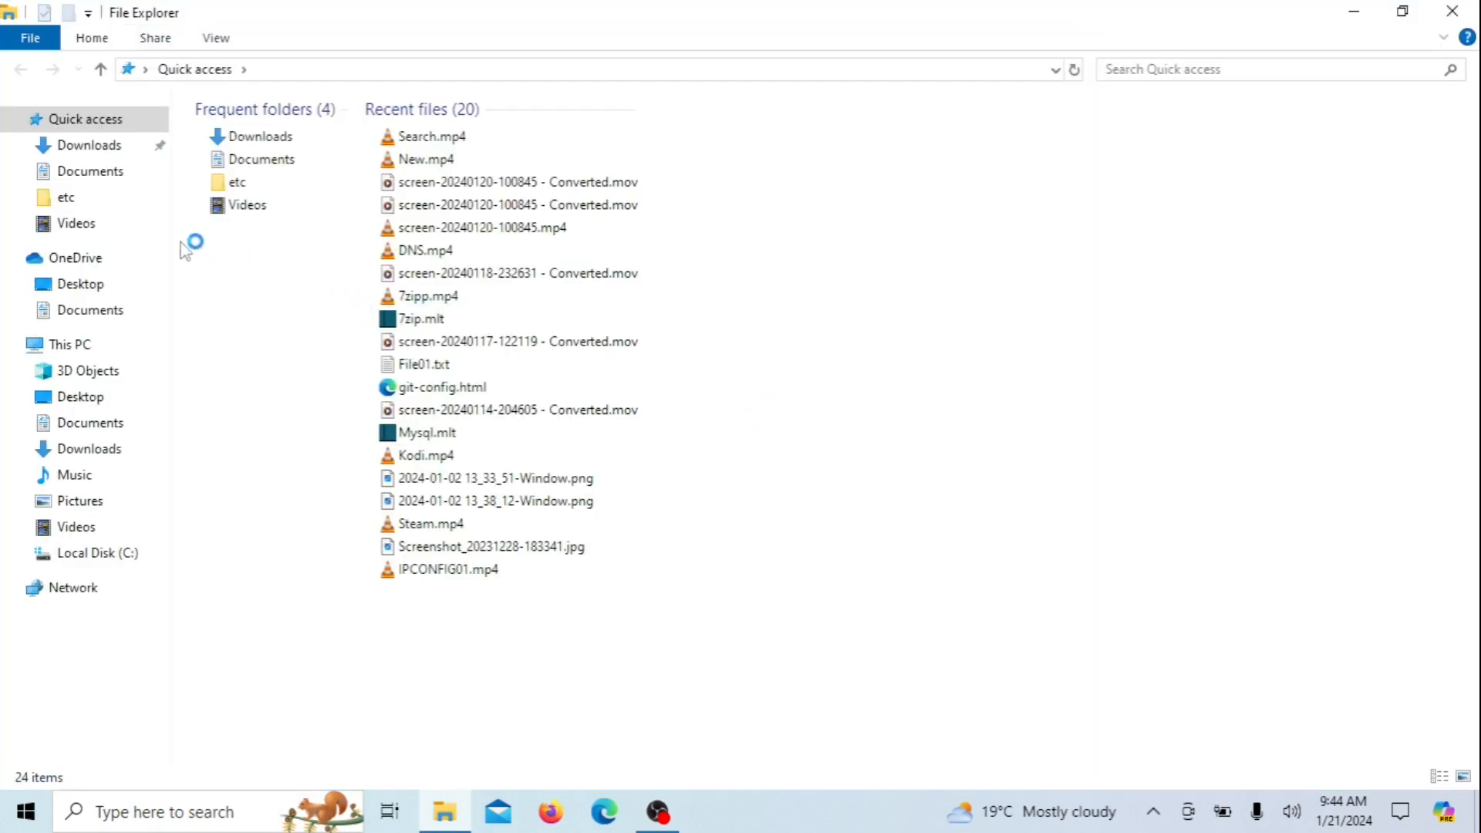
Rerun check_vcredist.exe from Downloads in English to list the still-missing VC++ packages
click(96, 148)
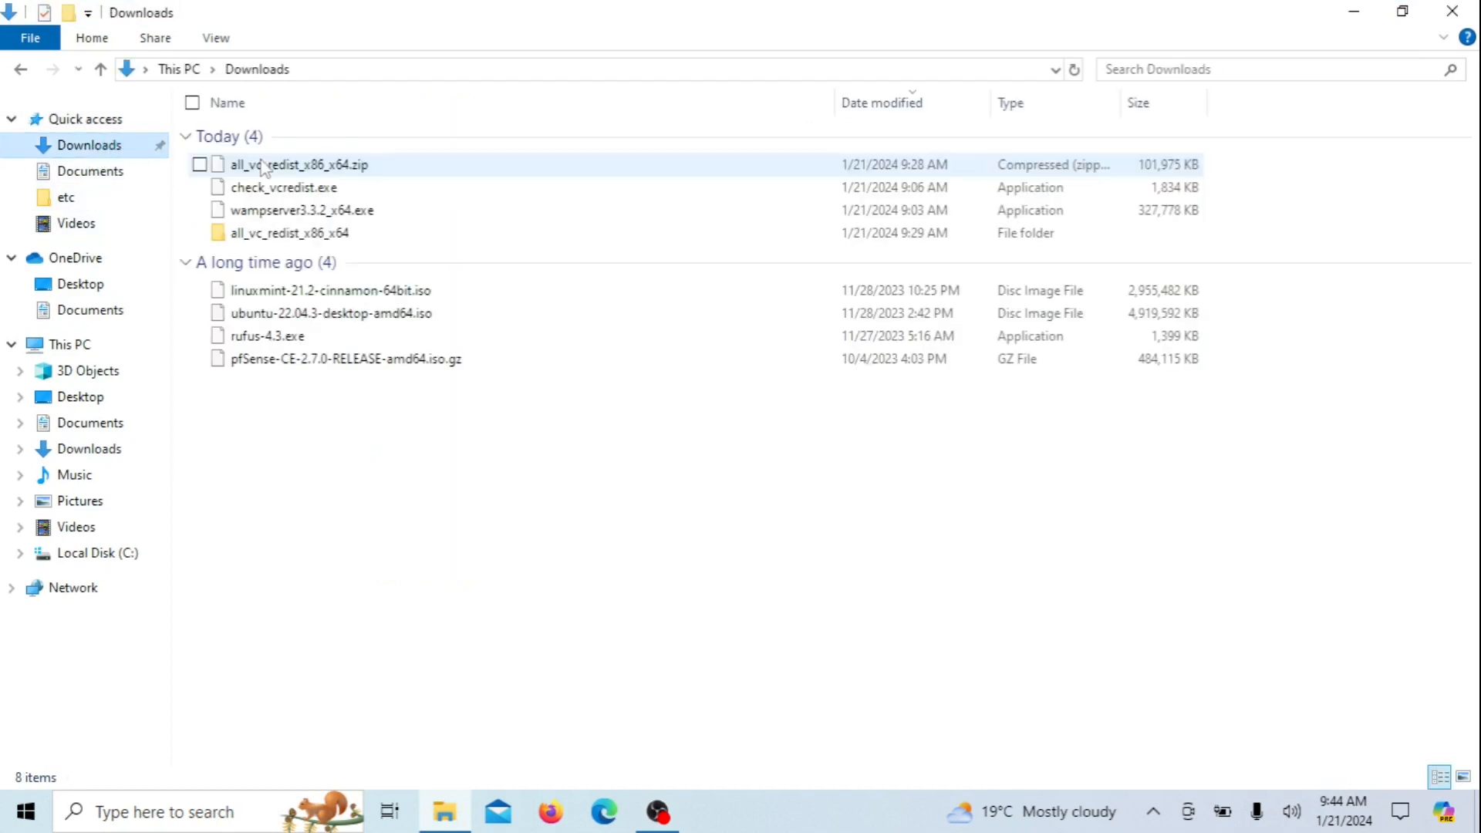
double_click(300, 193)
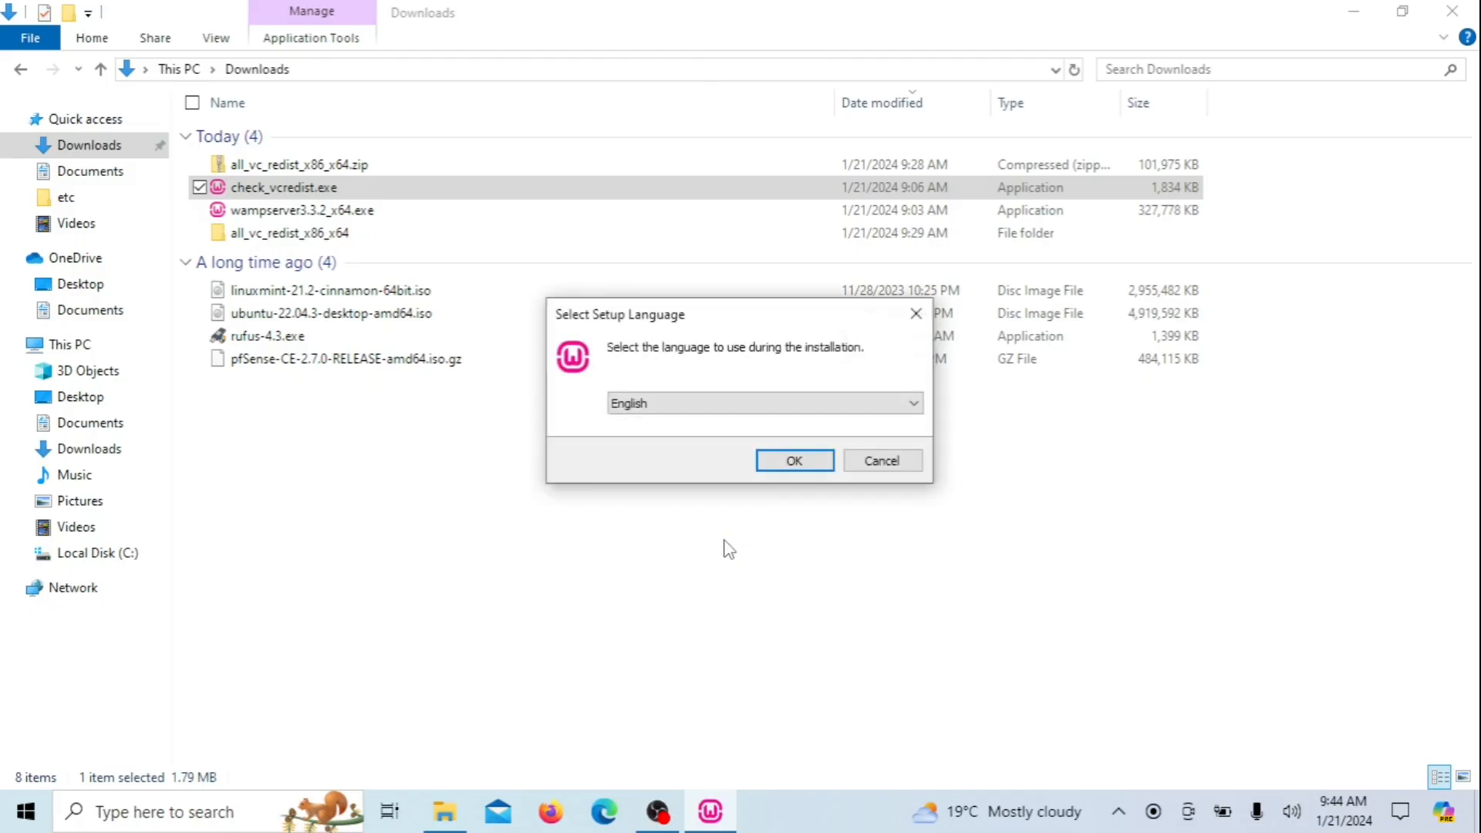
click(794, 463)
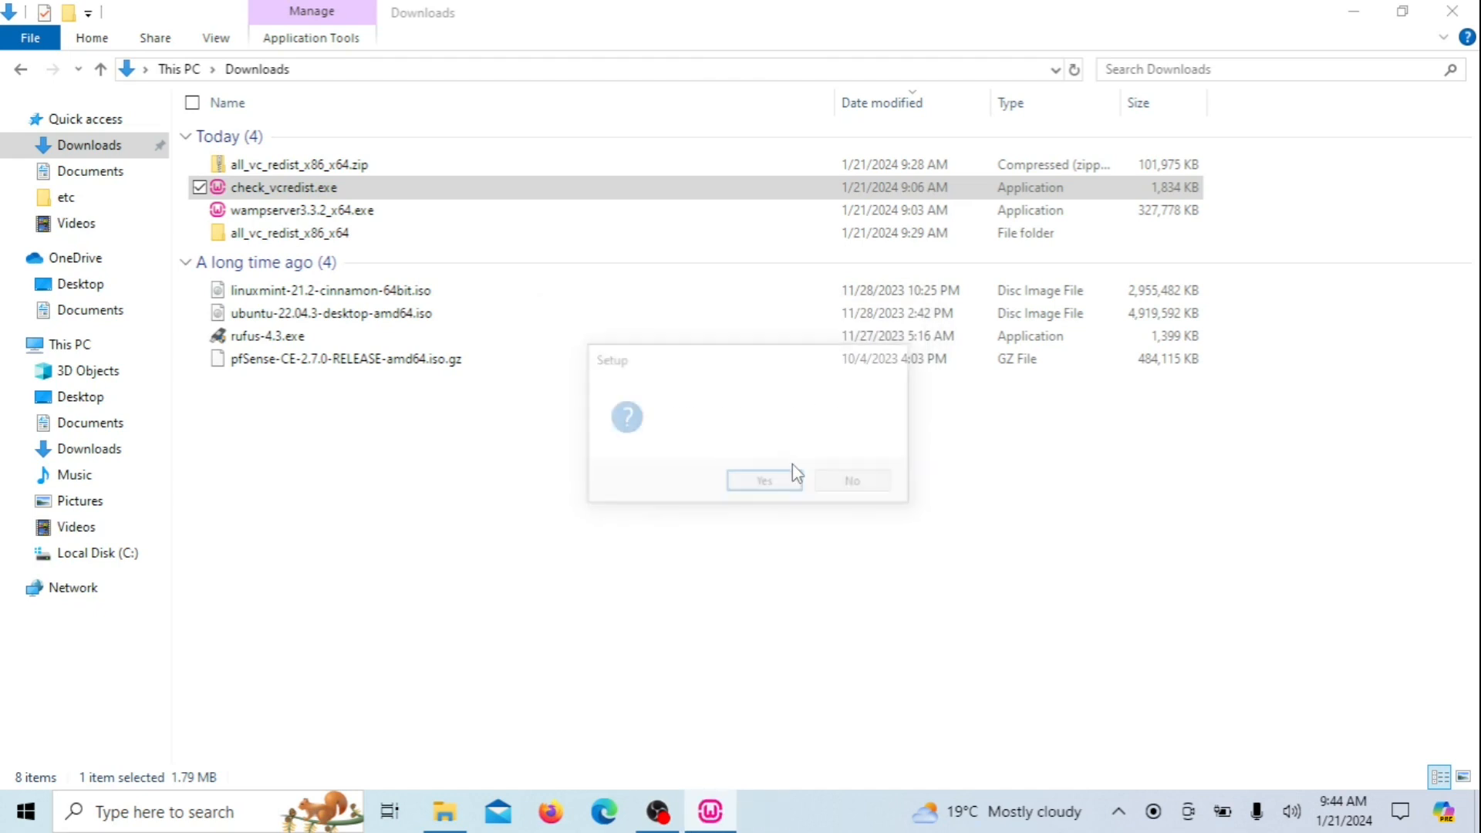
click(783, 486)
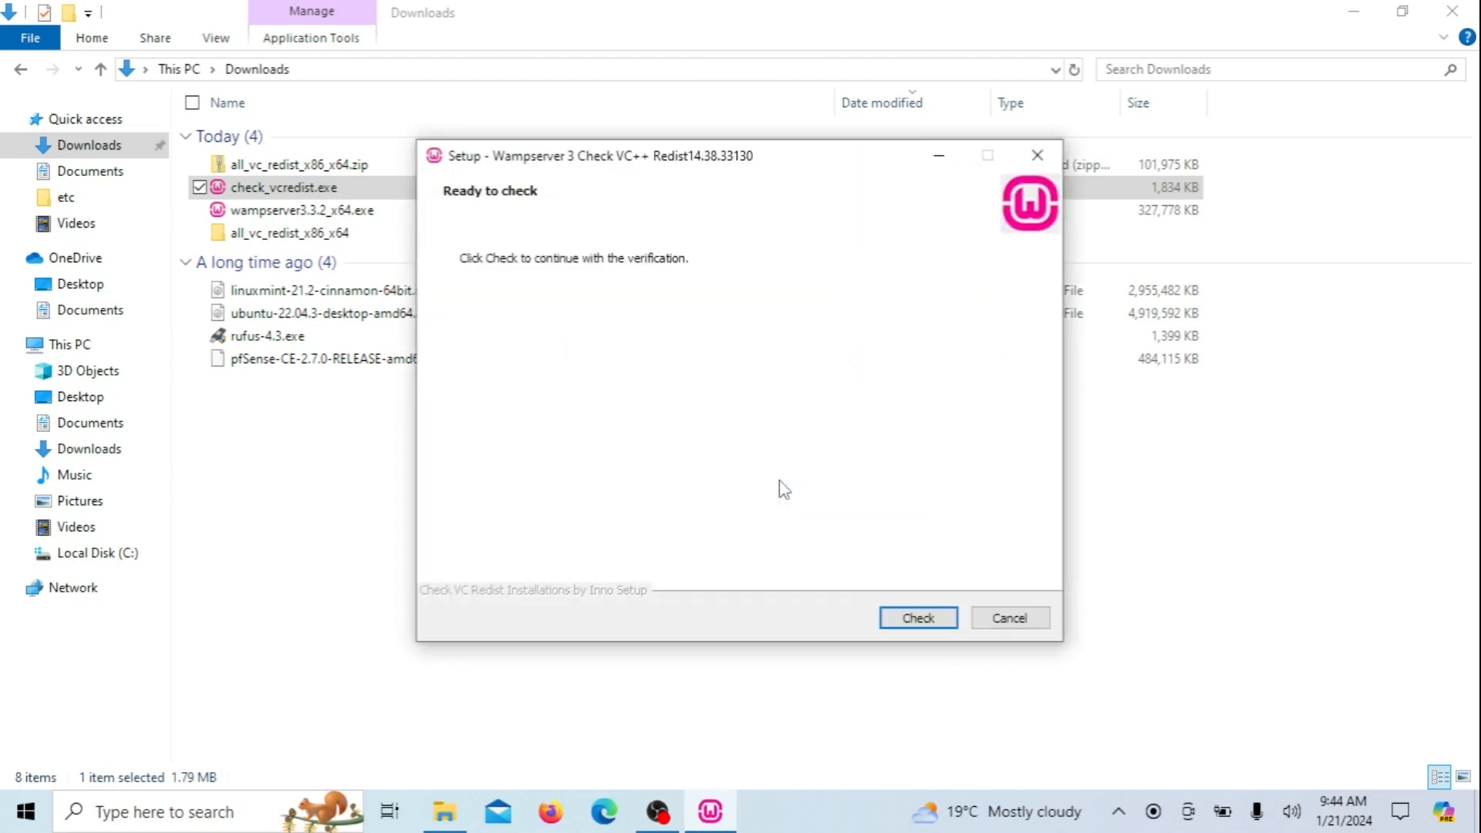
click(919, 618)
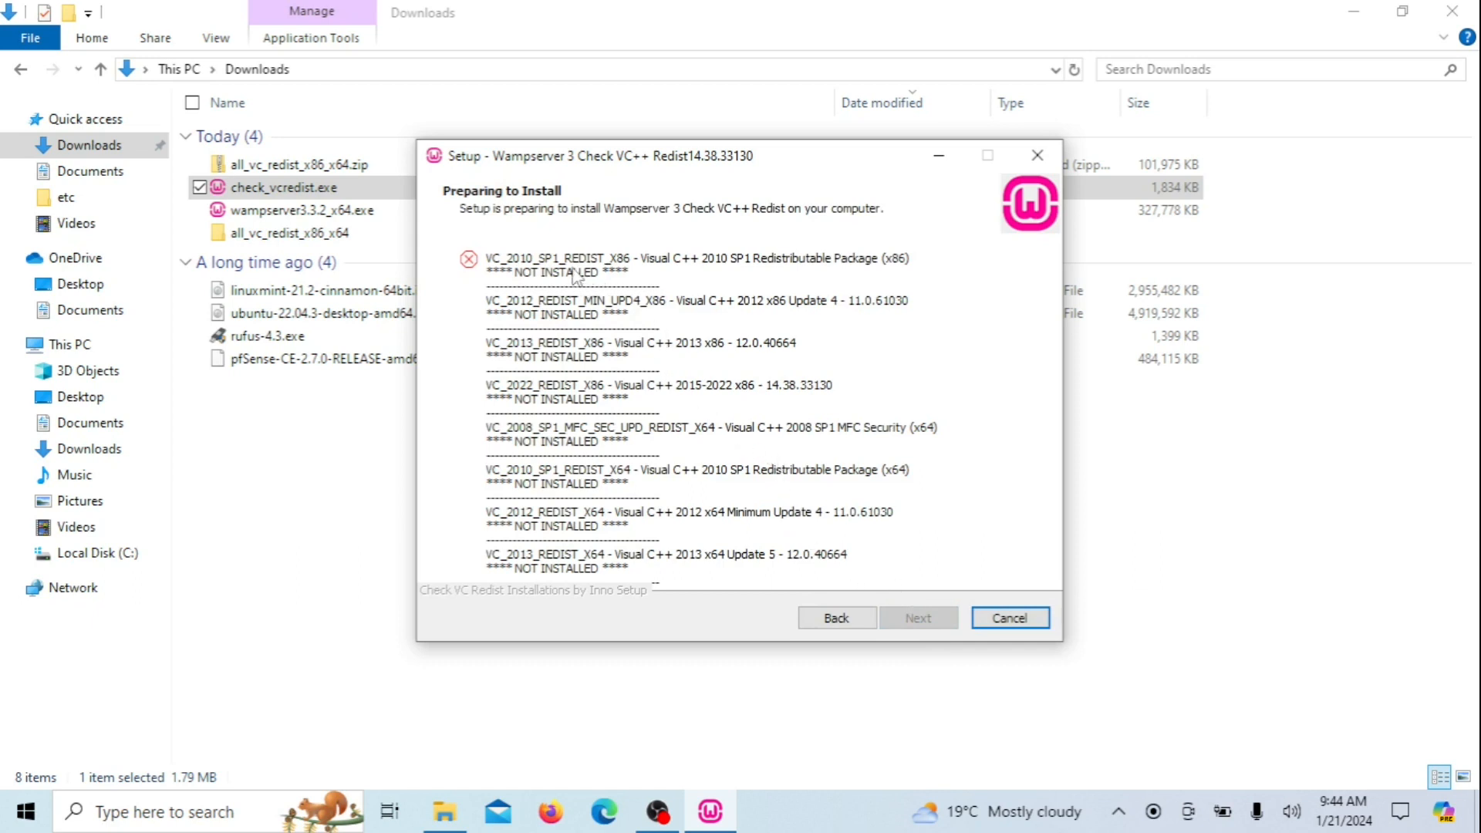
Open the all_vc_redist_x86_x64 folder and place the missing-packages list beside it
double_click(330, 233)
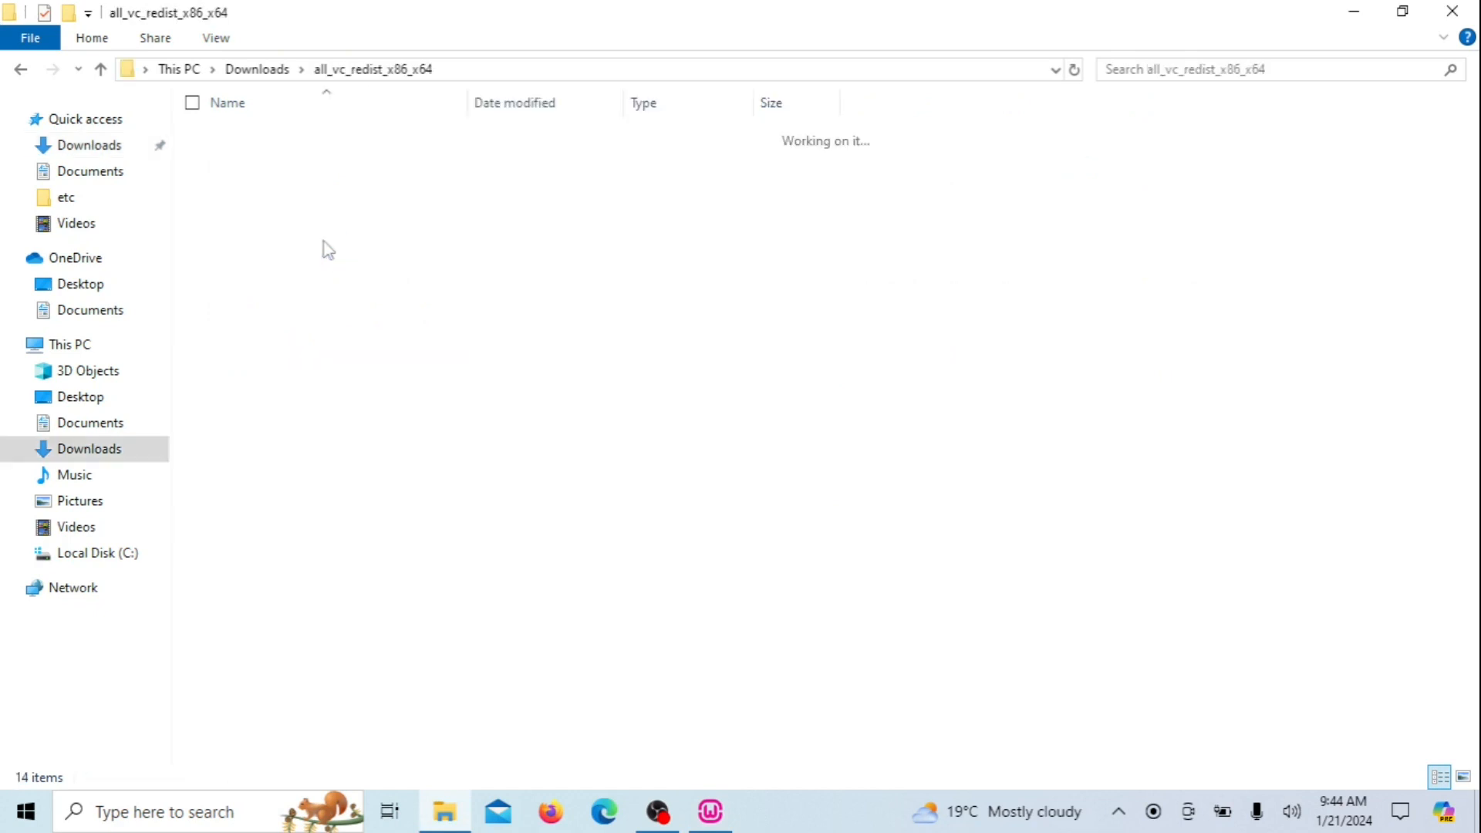
click(729, 818)
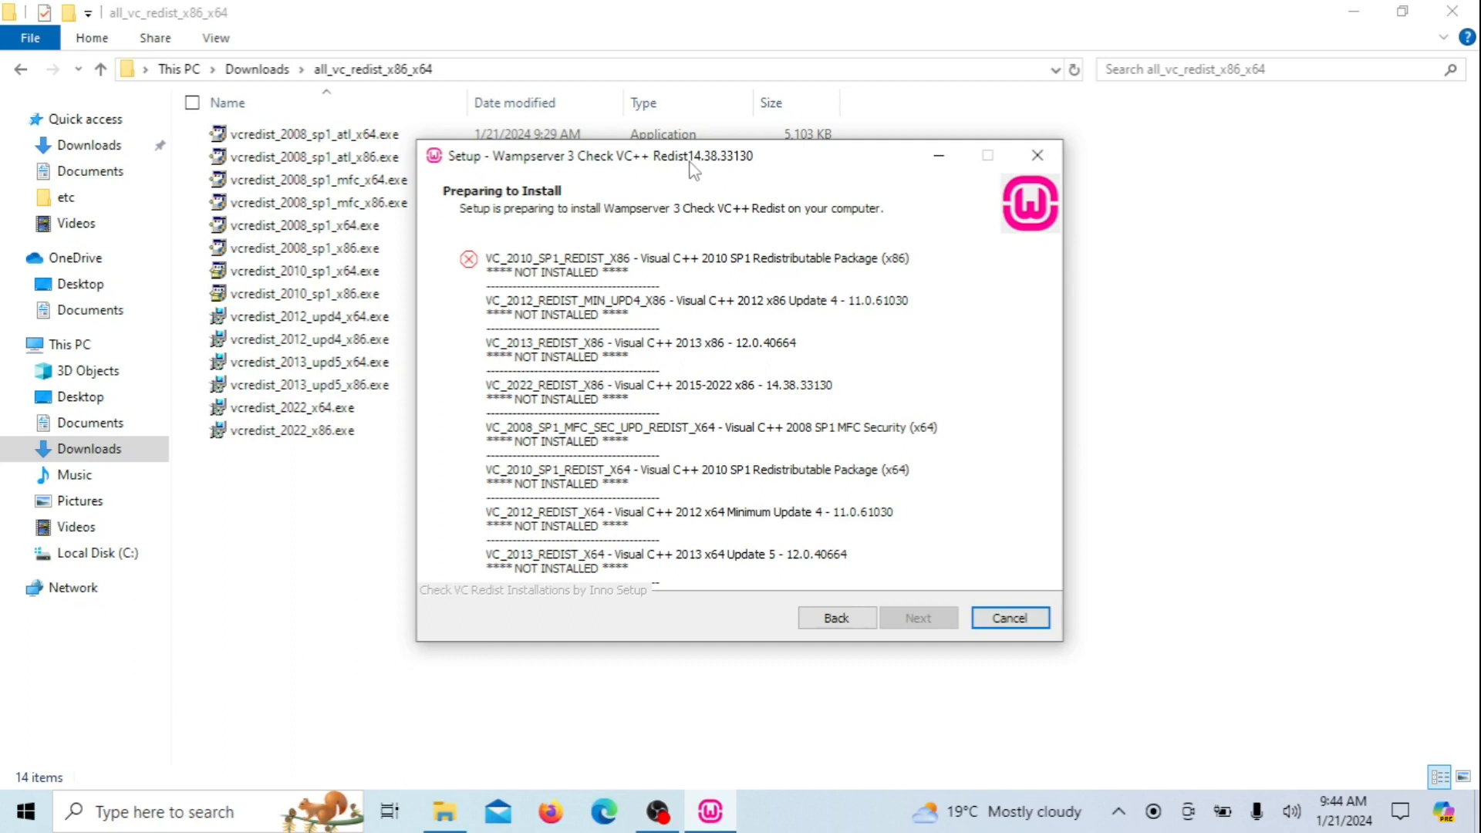
drag(691, 165, 758, 159)
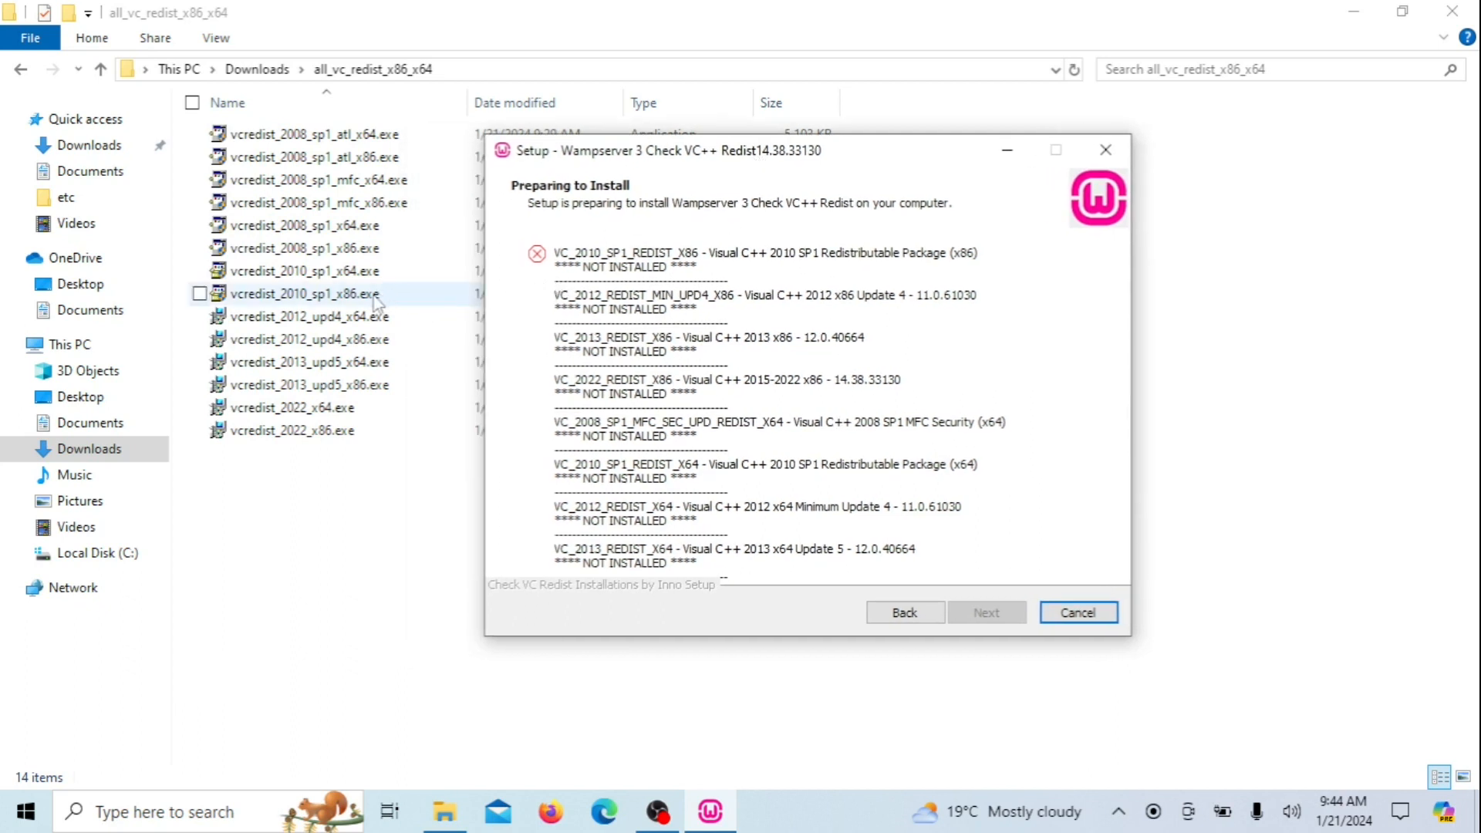
Install vcredist_2010_sp1_x64.exe, accepting the license and declining setup feedback
double_click(336, 274)
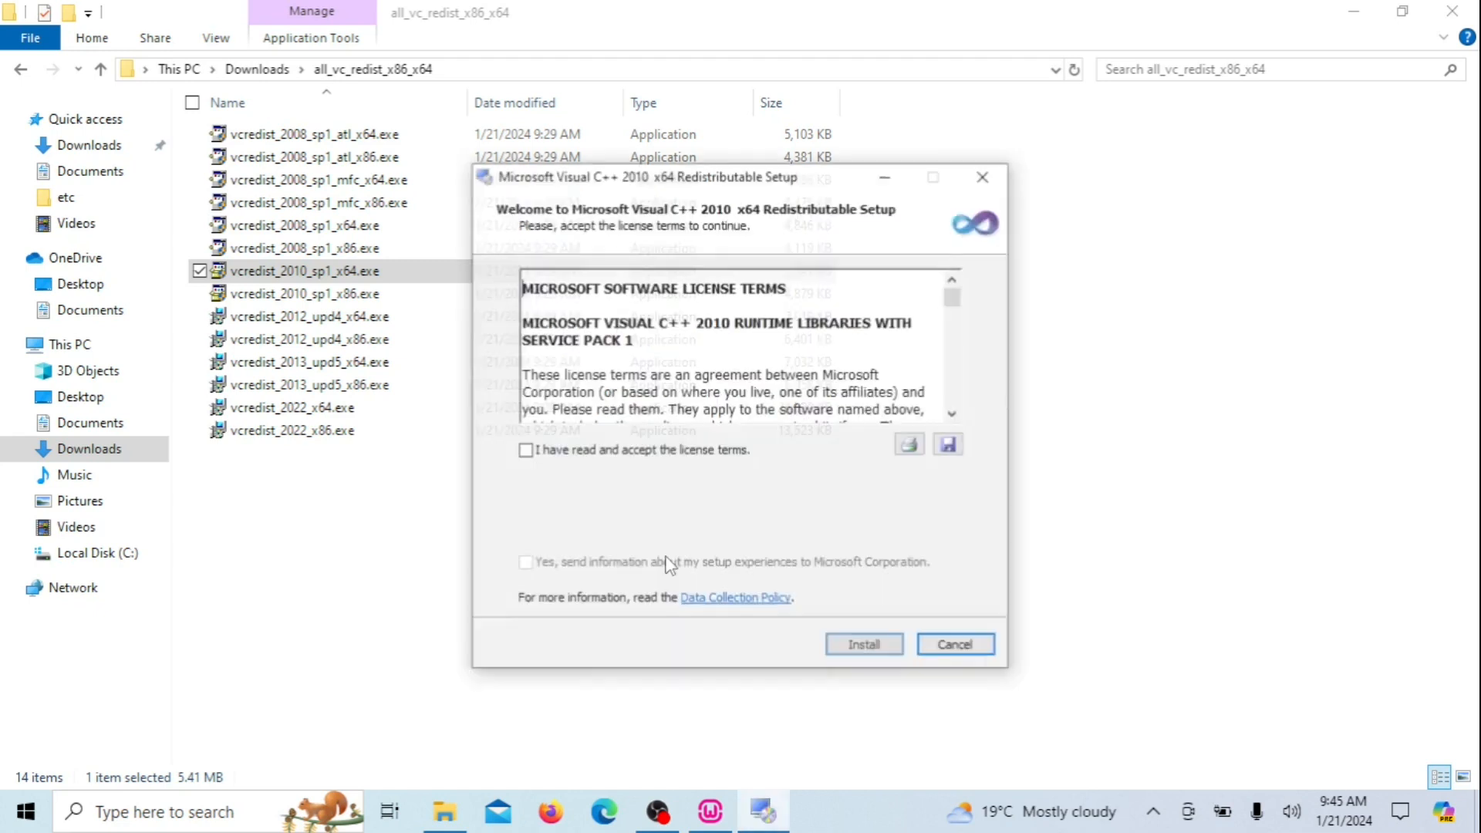
click(538, 455)
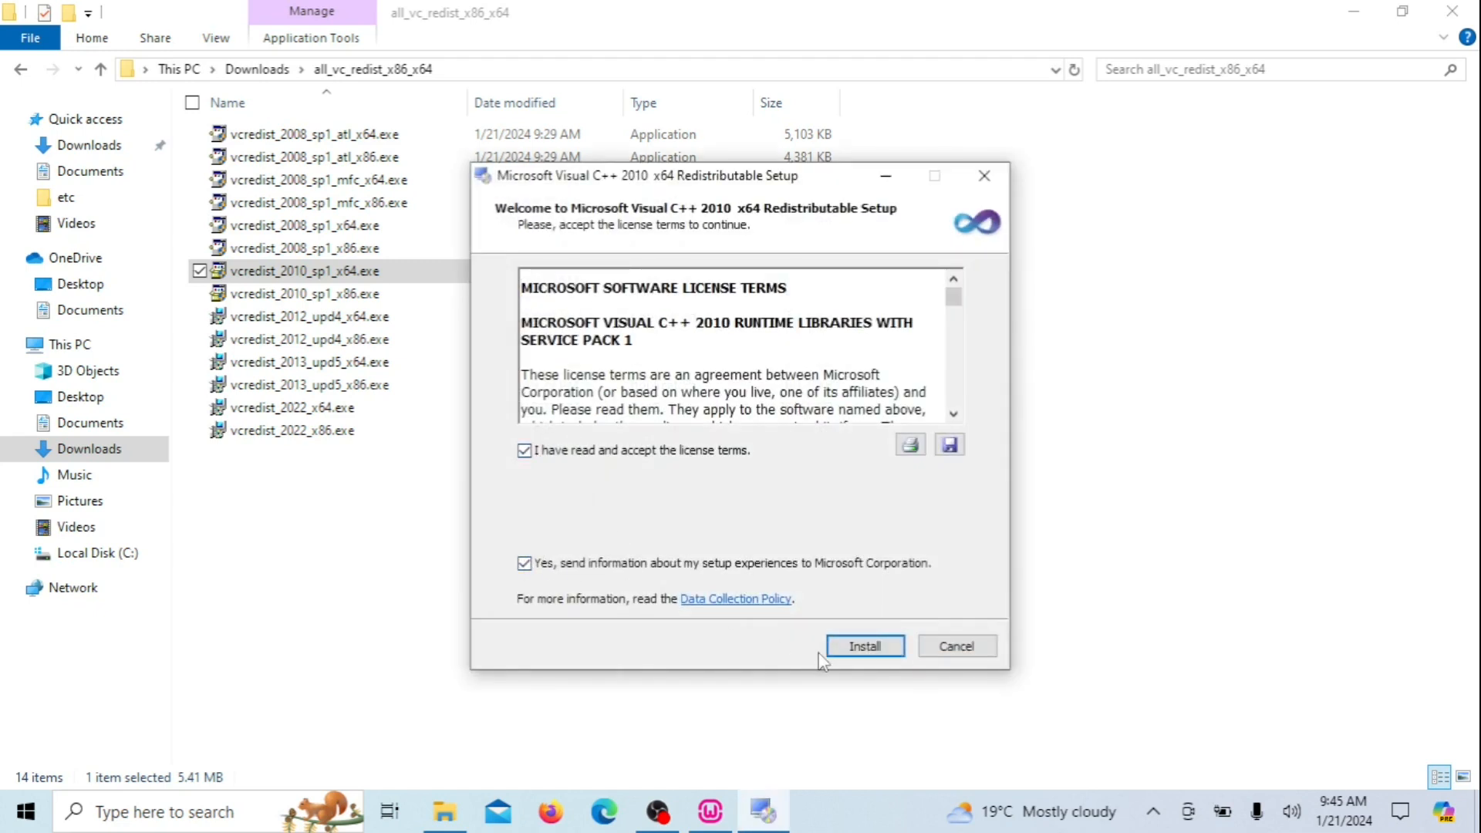
click(525, 564)
click(885, 646)
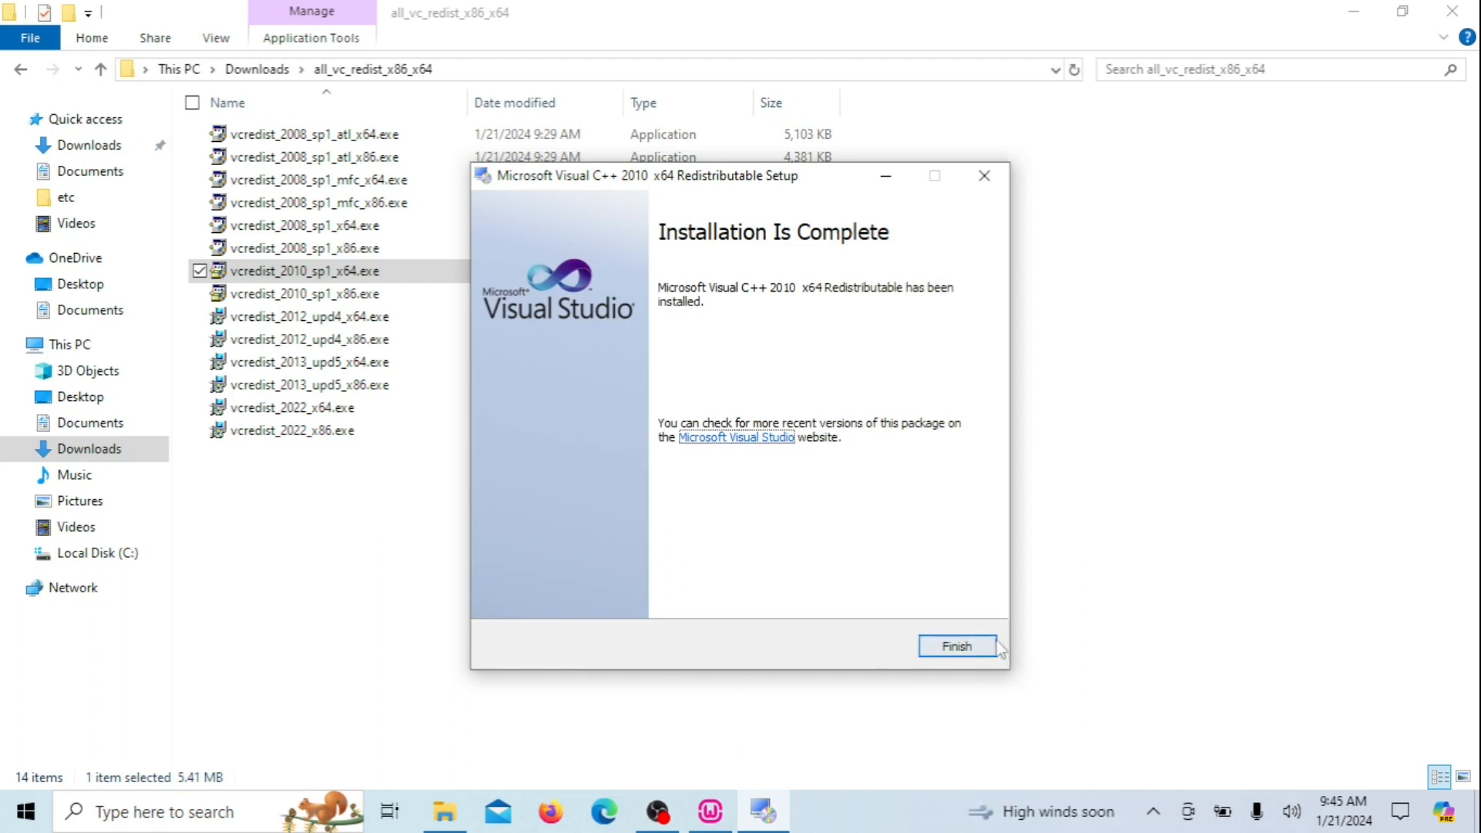
click(996, 647)
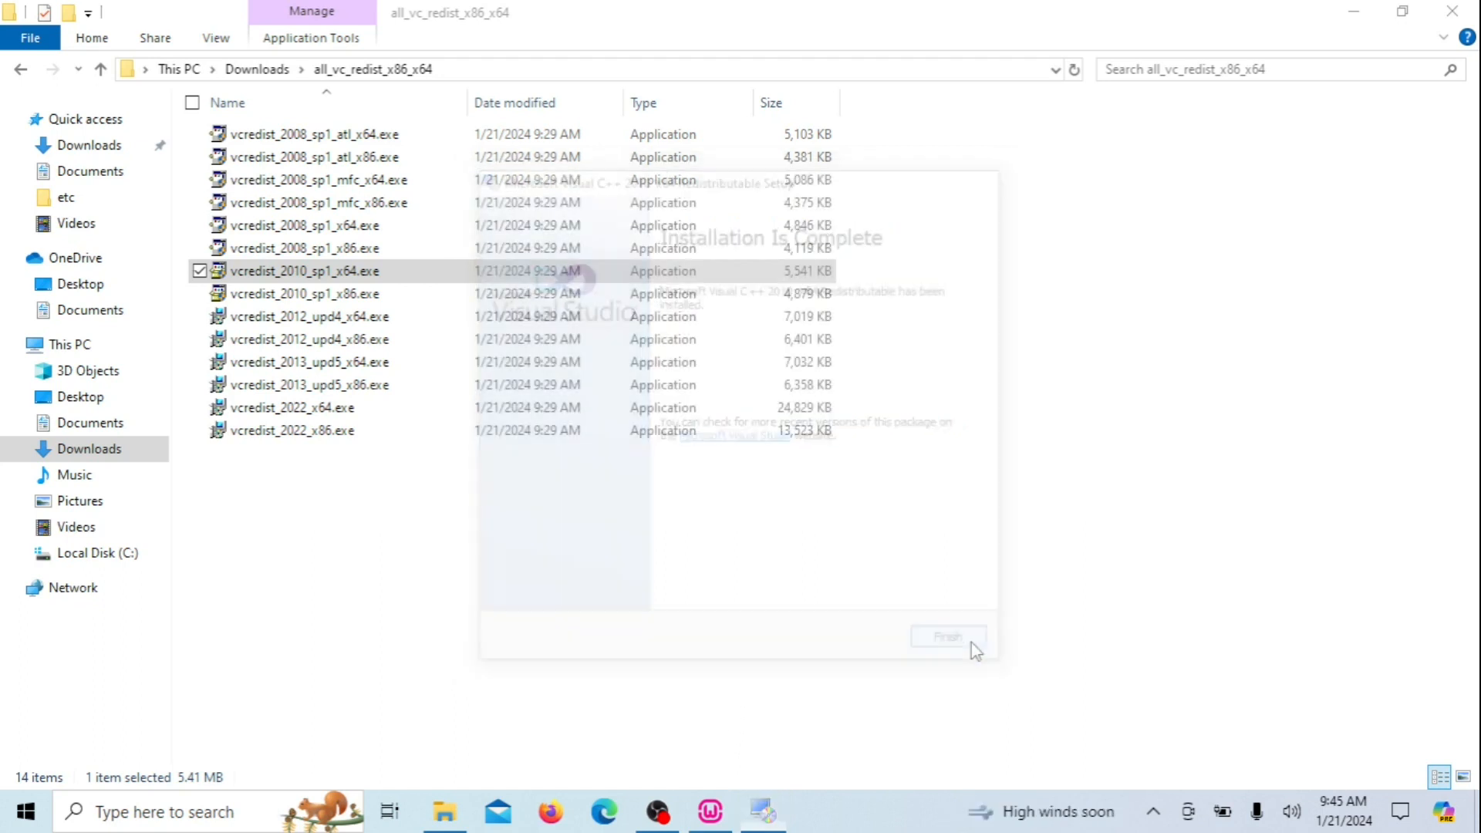
Launch the 2010 SP1 x86 installer, then rerun the VC++ redistributable check from Downloads
double_click(335, 297)
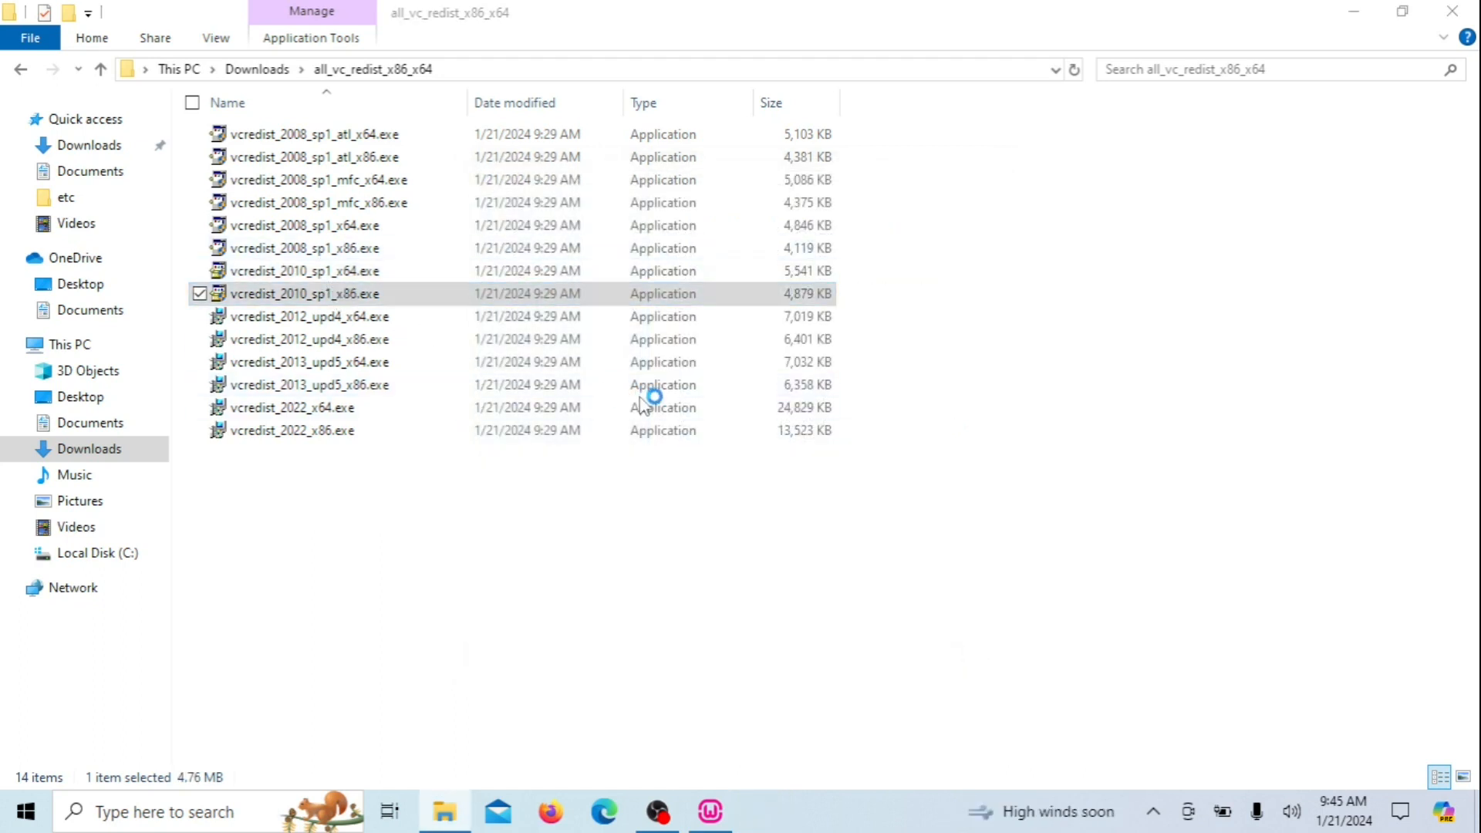
key(BackSpace)
click(306, 192)
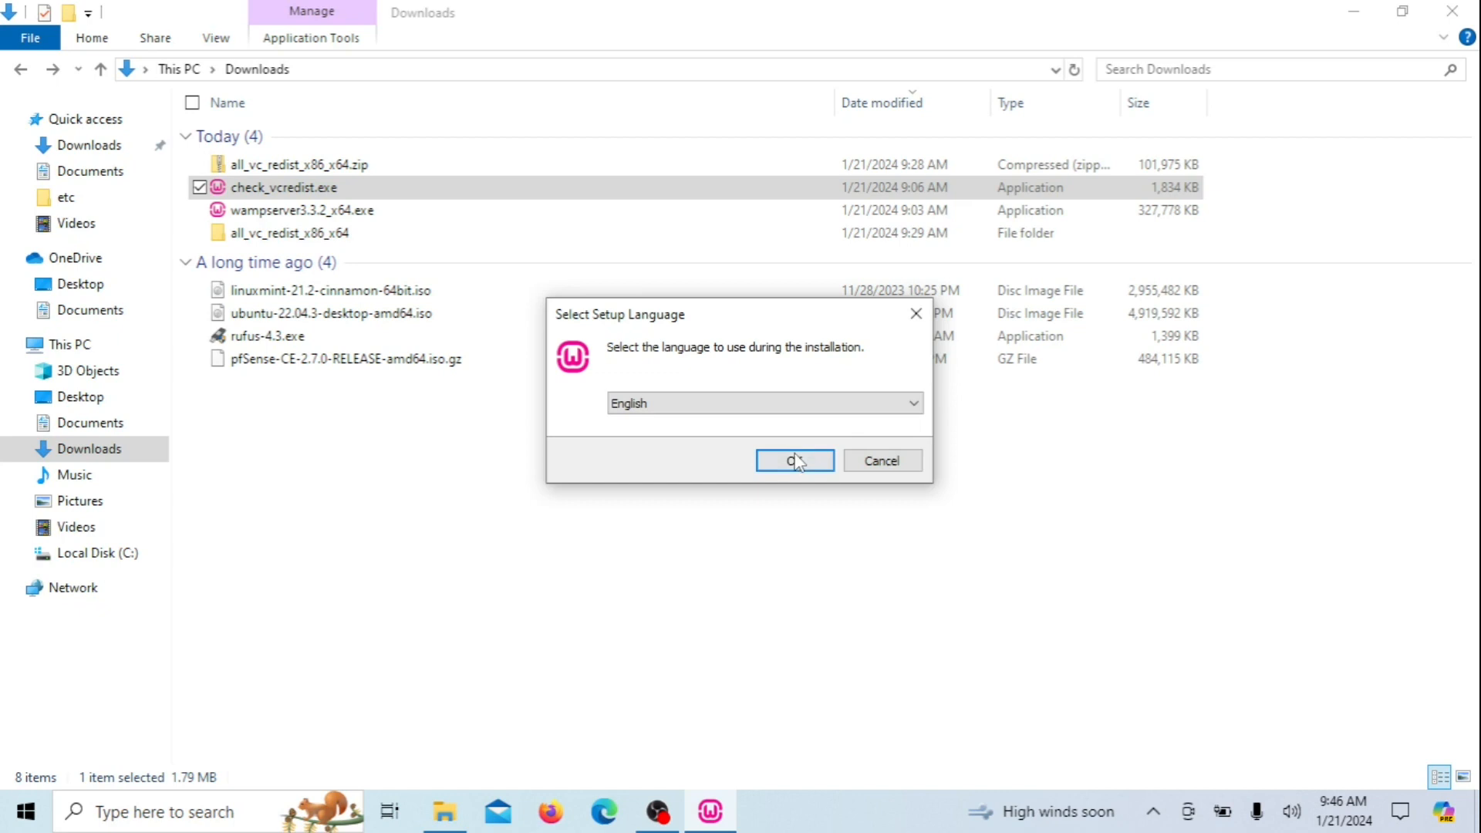
click(793, 462)
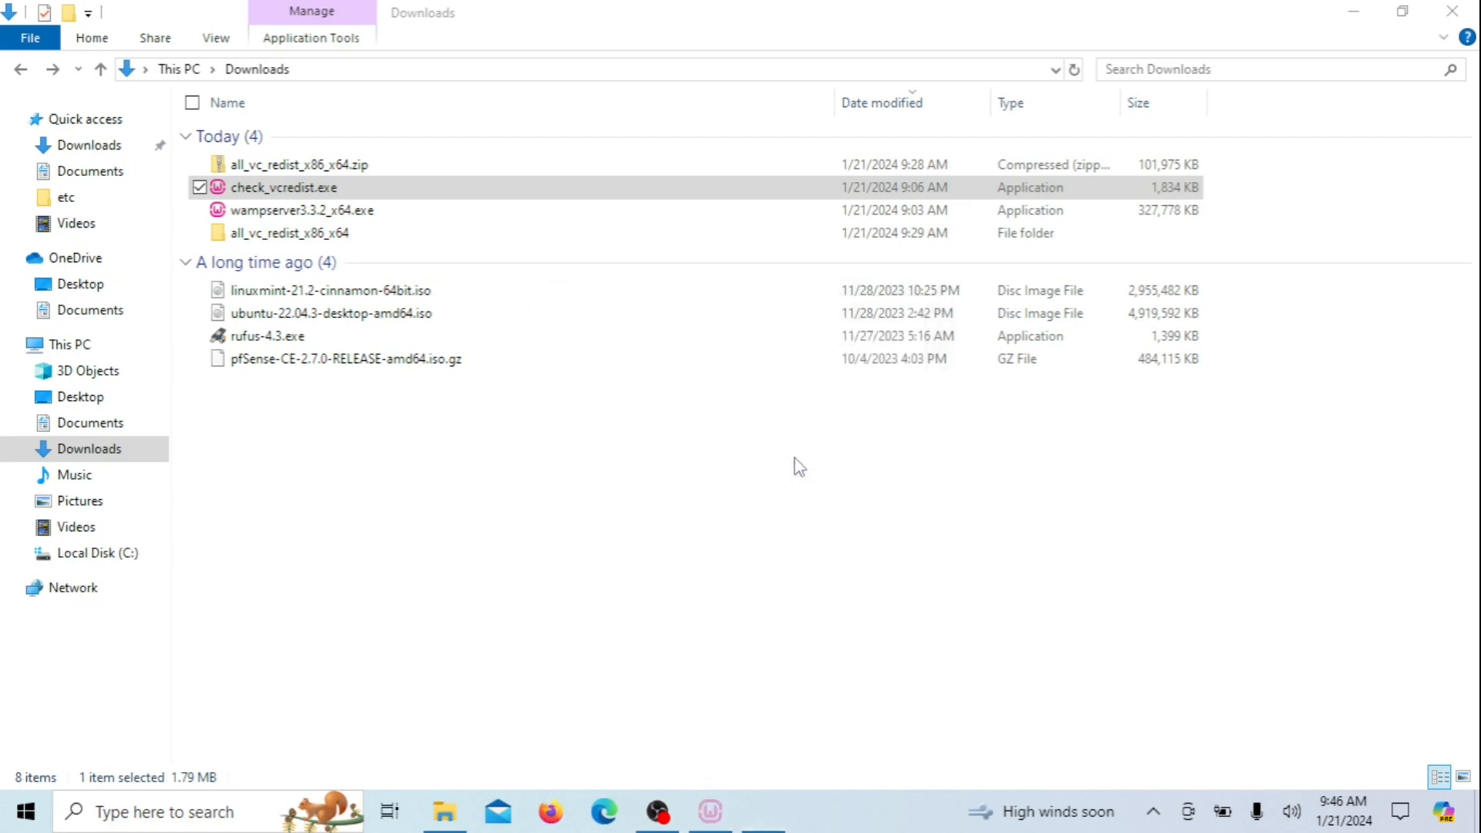
click(776, 492)
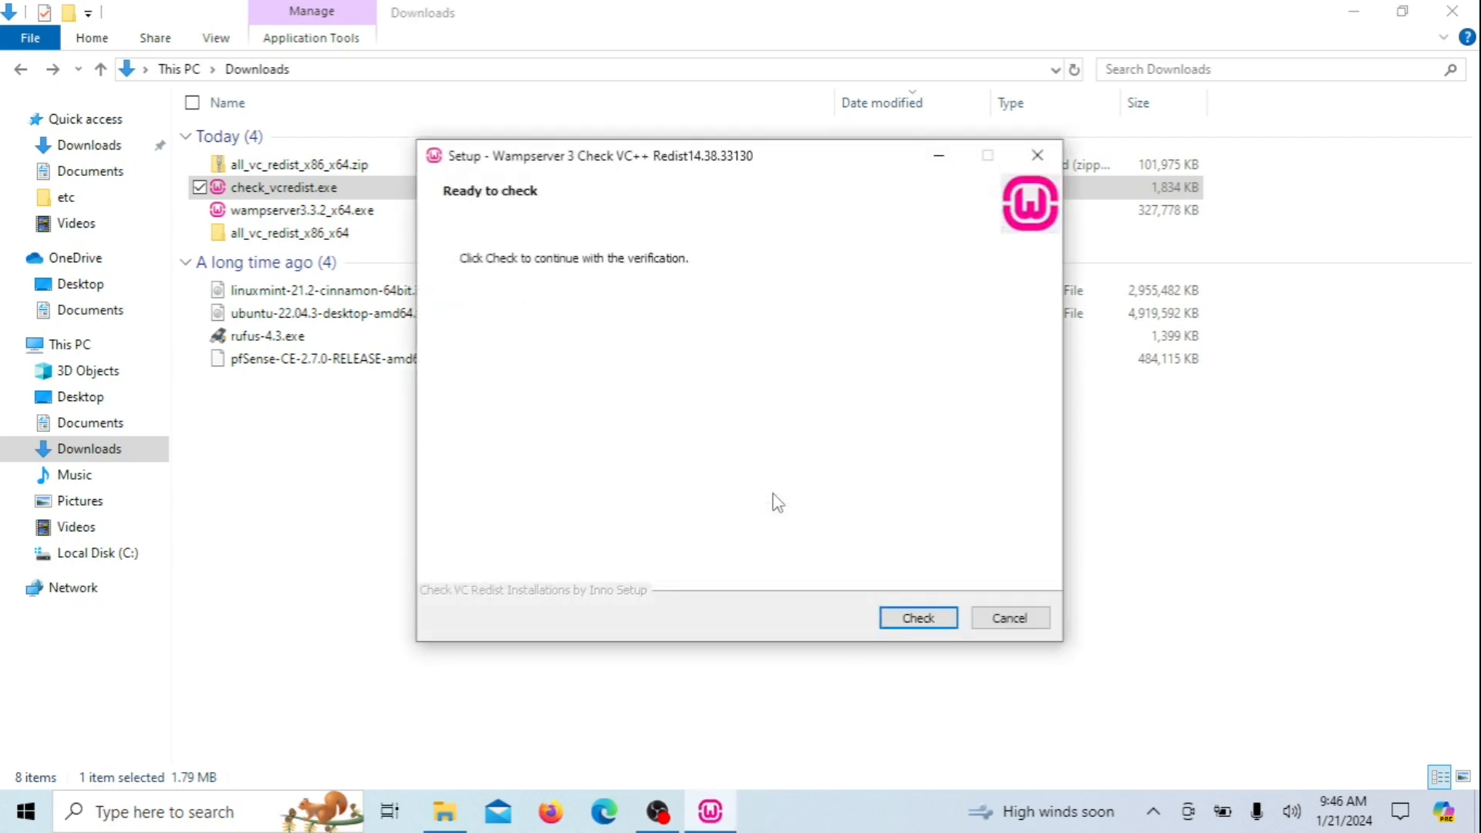
click(918, 629)
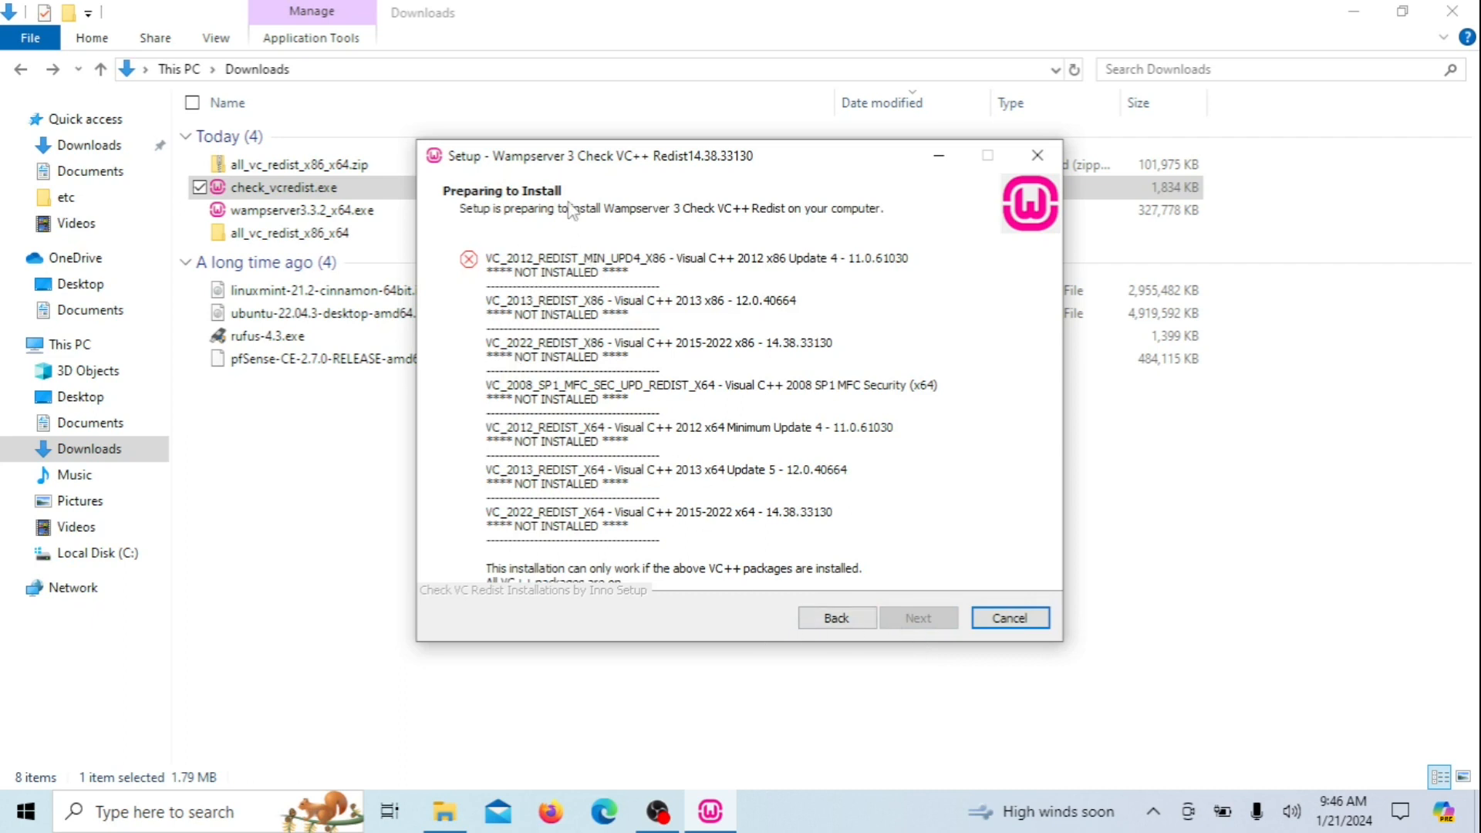
Install the Visual C++ 2012 x86 redistributable 11.0.61030 from vcredist_2012_upd4_x86.exe, agreeing to its license
double_click(309, 232)
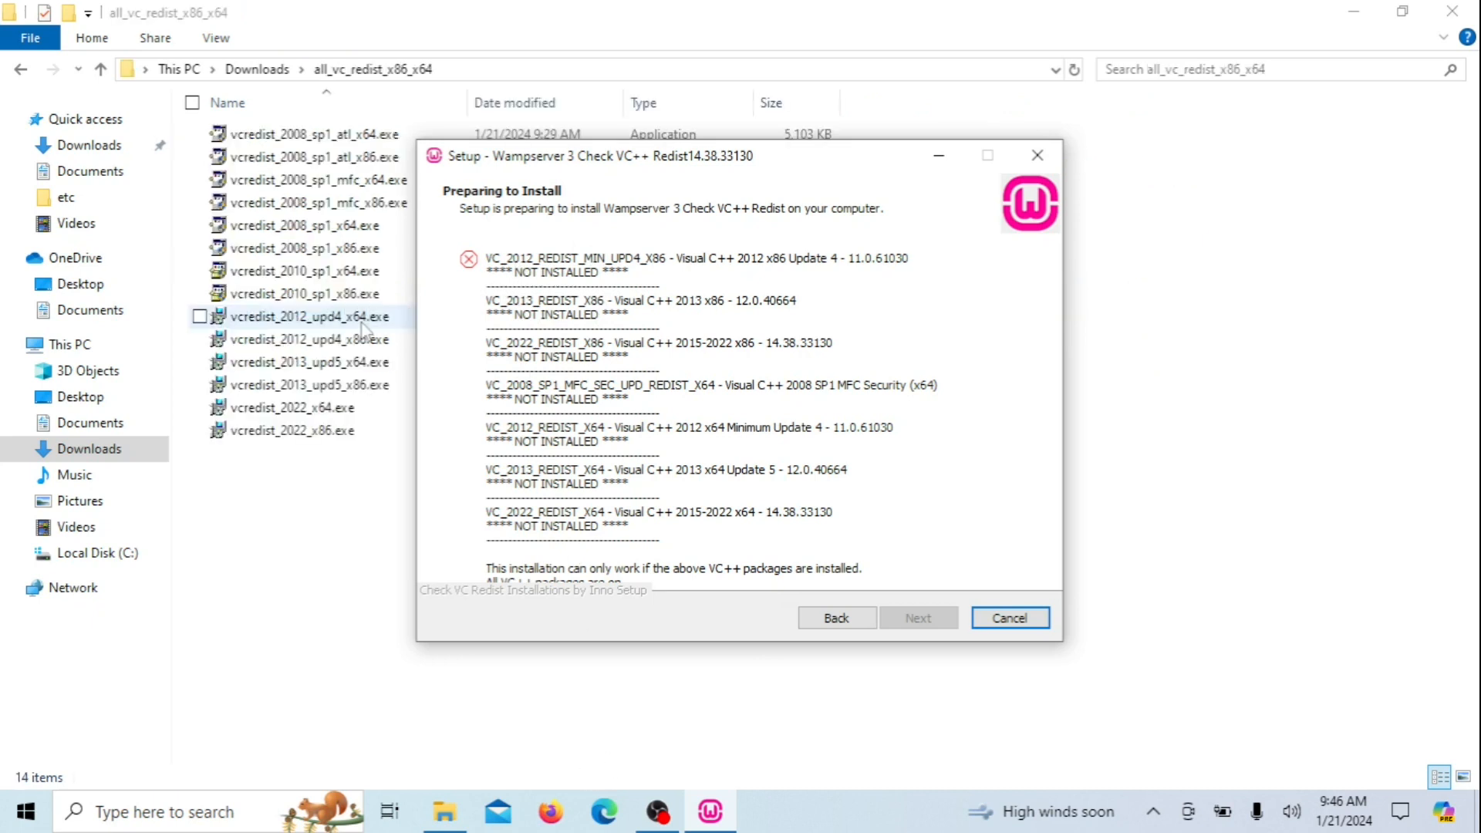
double_click(363, 340)
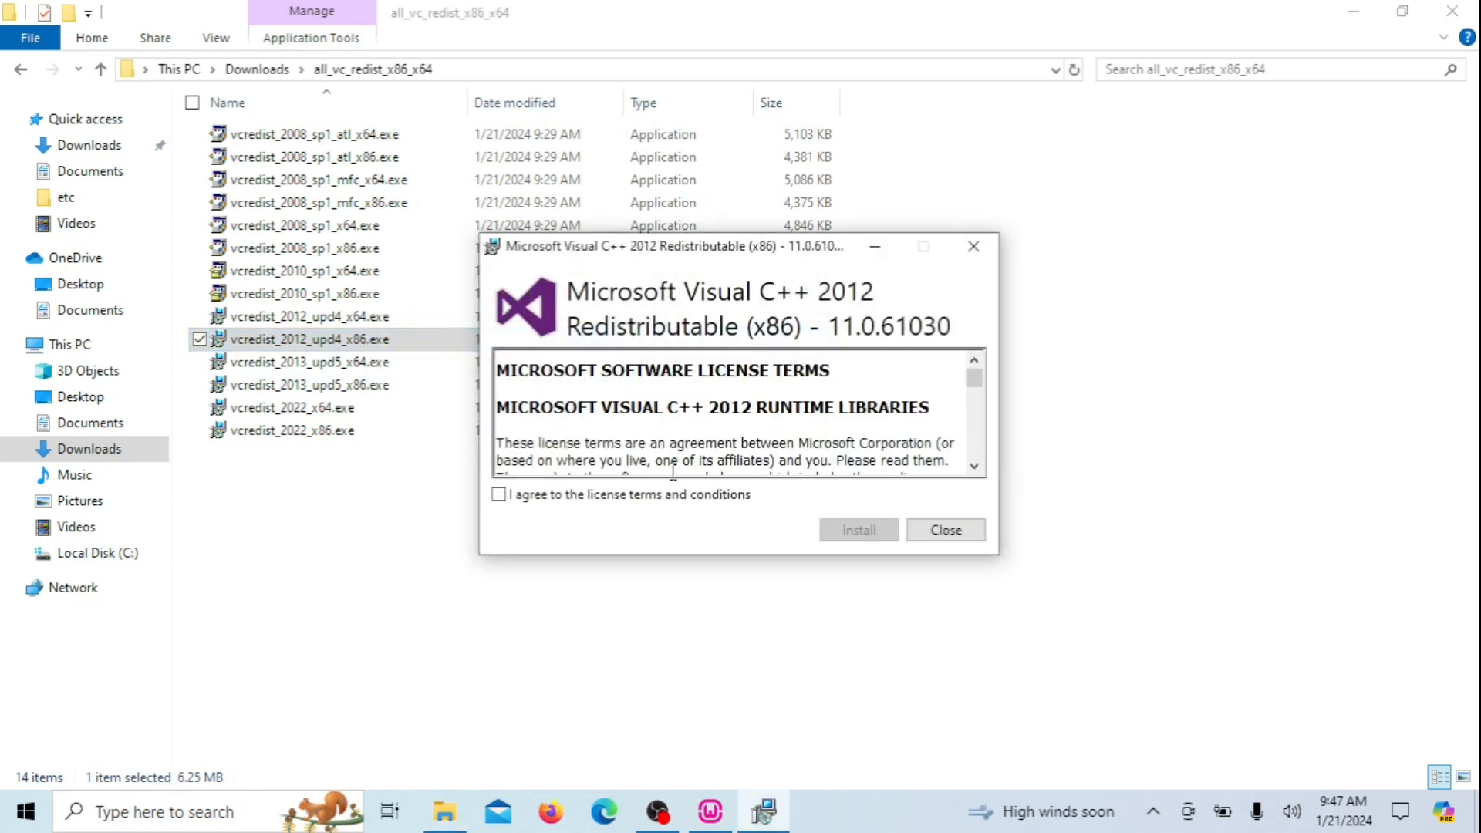
click(499, 495)
click(854, 529)
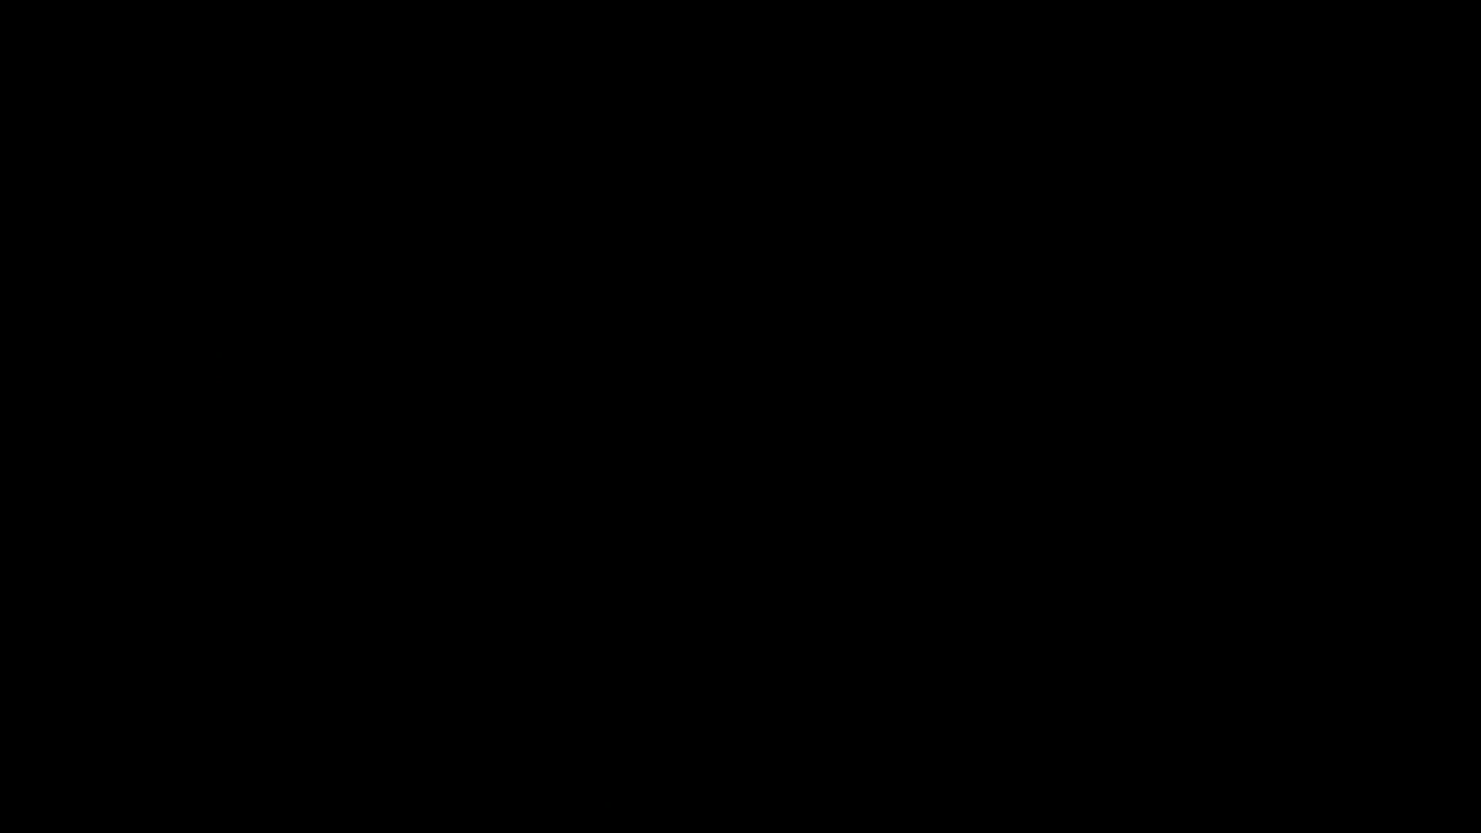
click(648, 553)
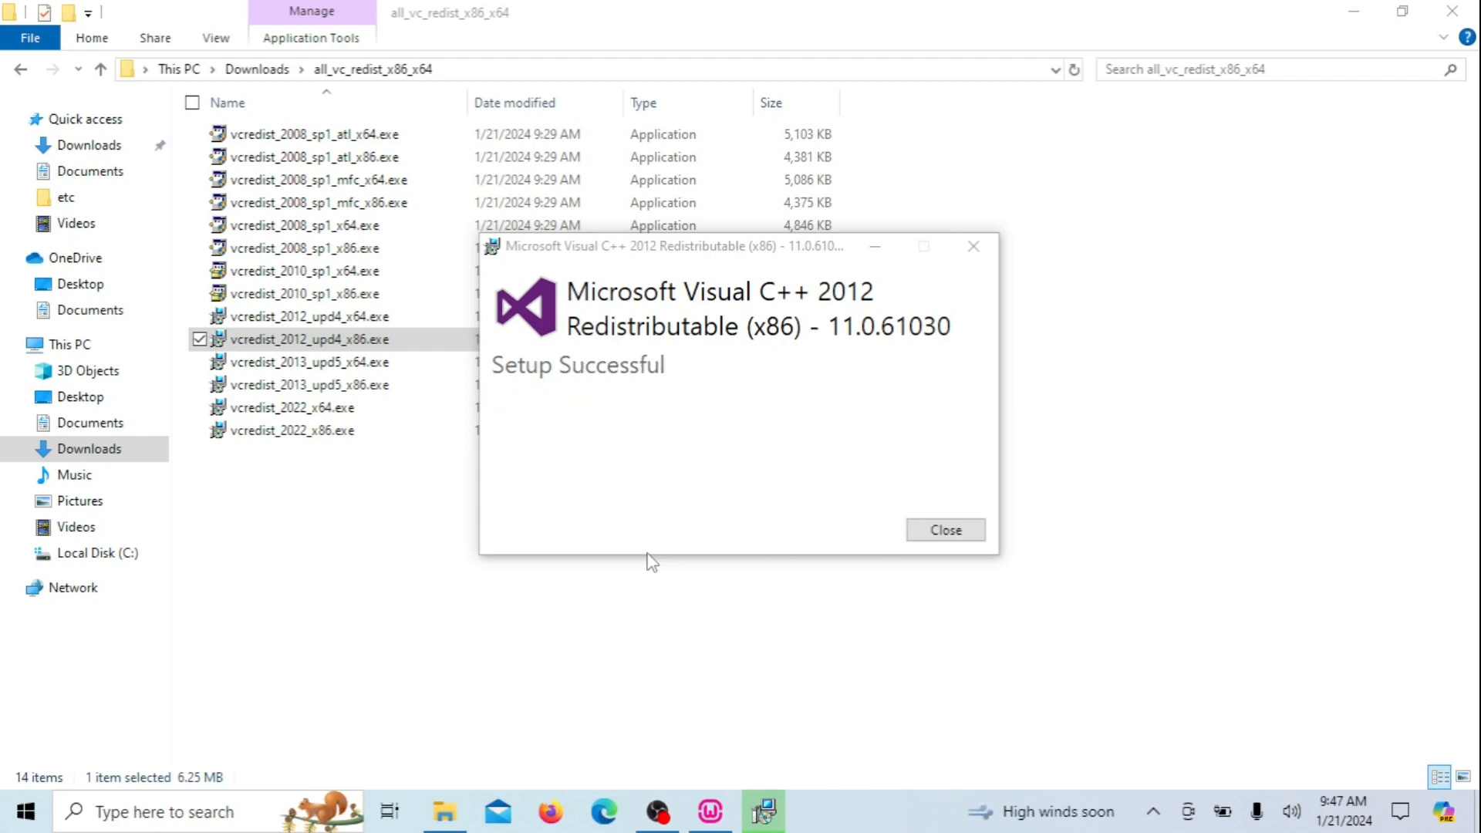
click(946, 531)
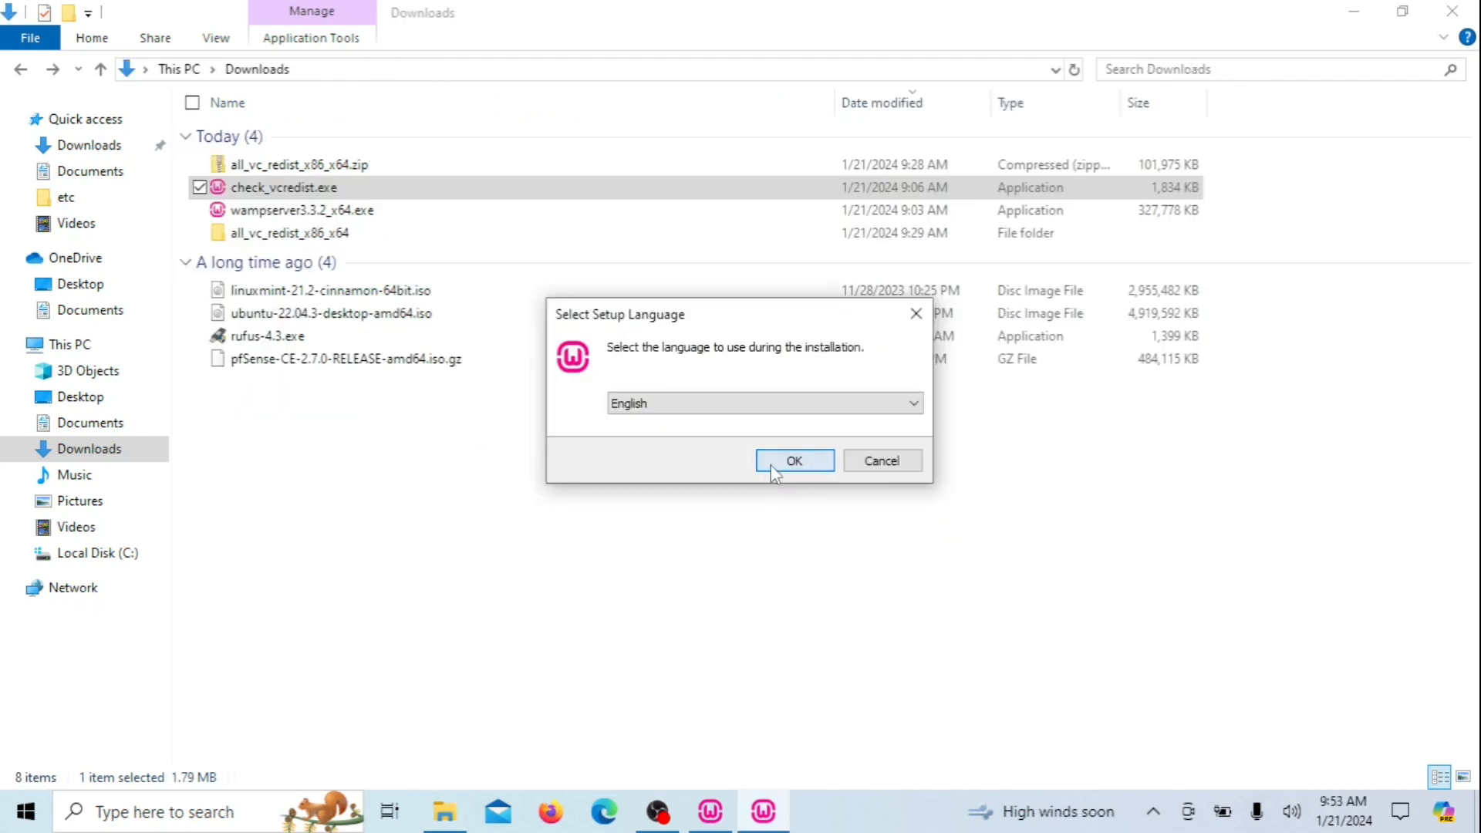
Confirm all required VC++ packages are installed, then launch wampserver3.3.2_x64.exe
click(770, 463)
click(770, 476)
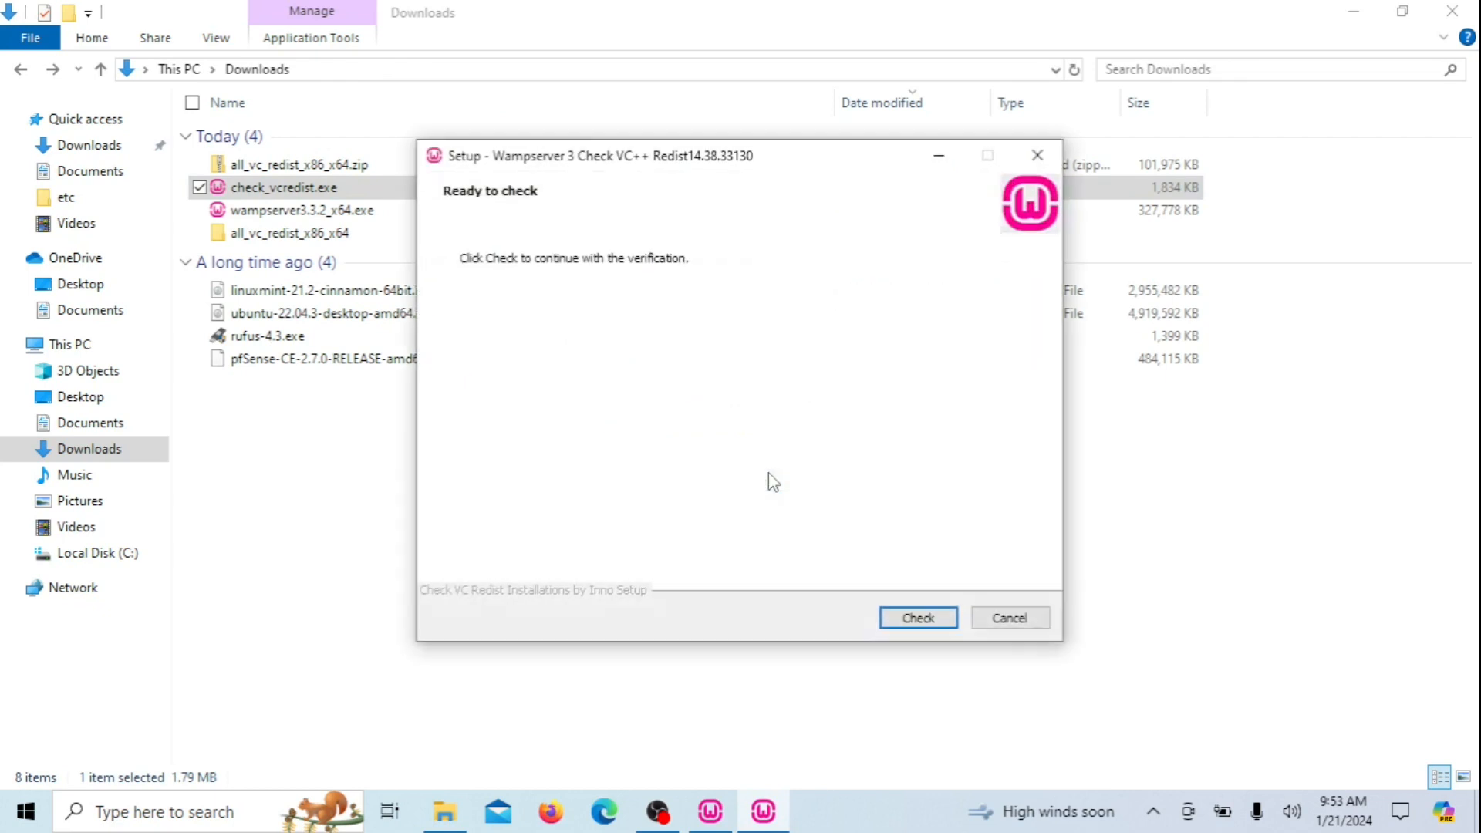
click(917, 616)
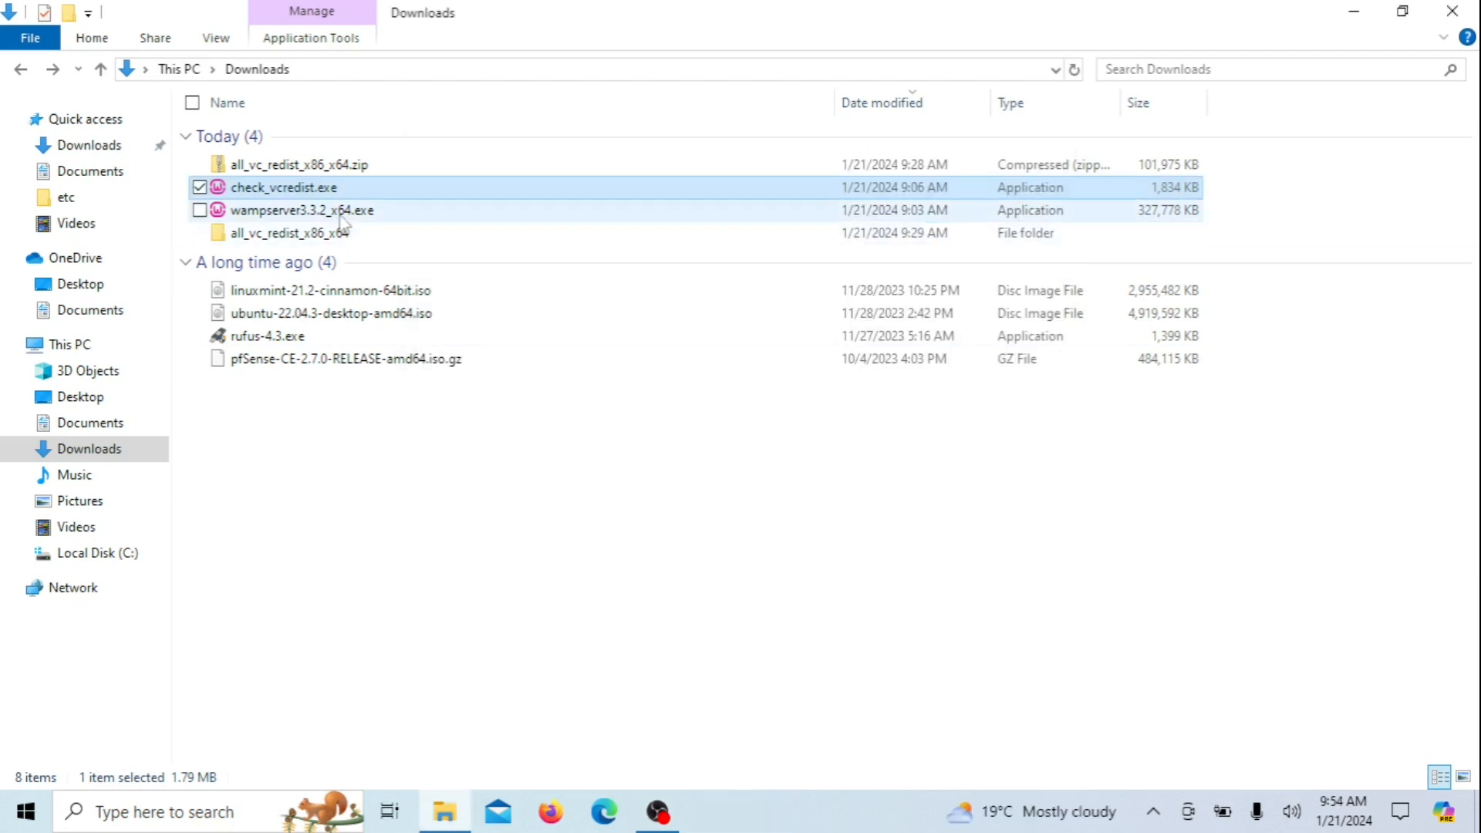
double_click(340, 215)
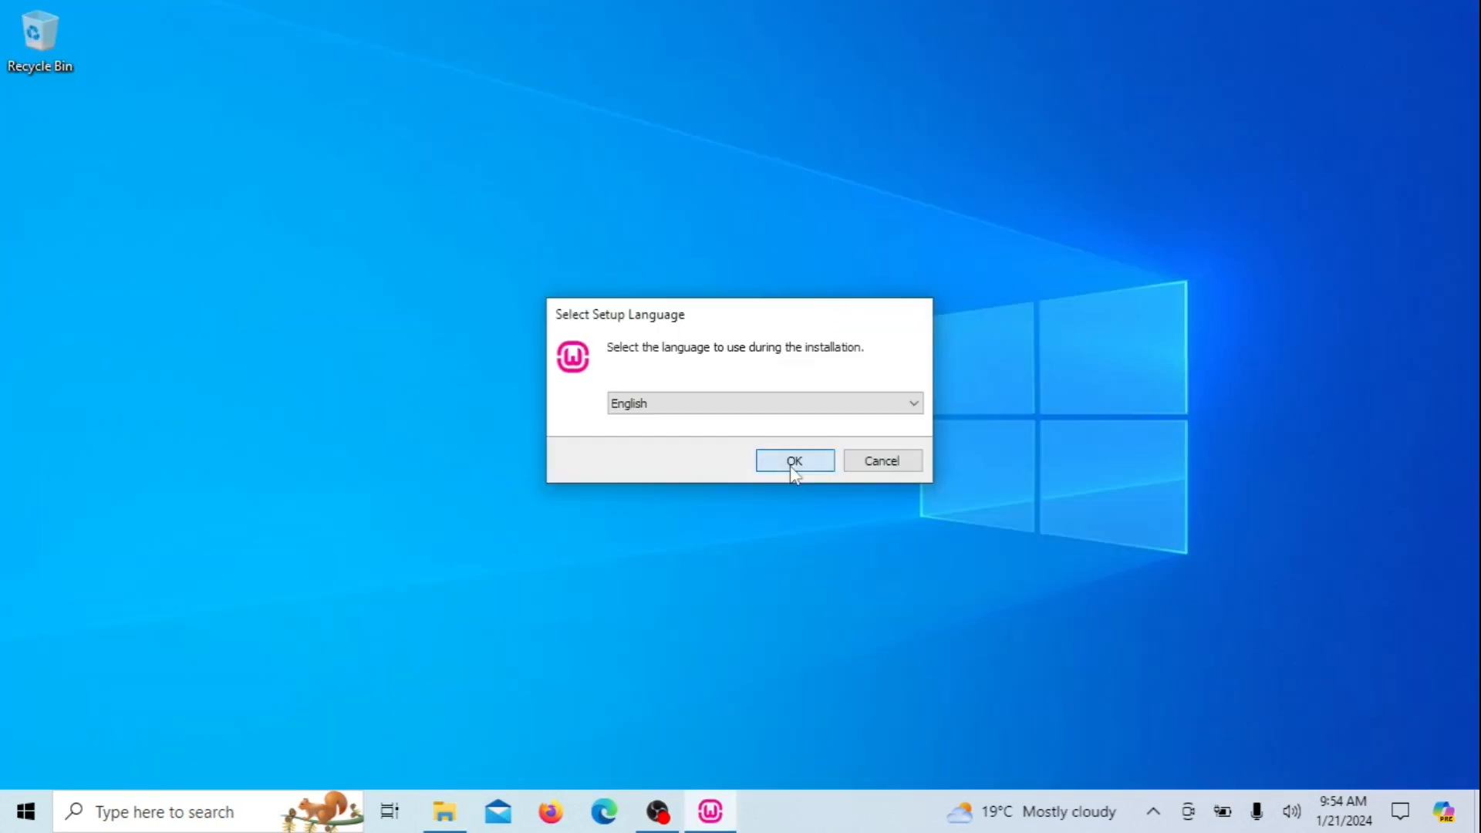
Choose English, accept the license and install Wampserver64 3.3.2 into c:\wamp64
click(795, 463)
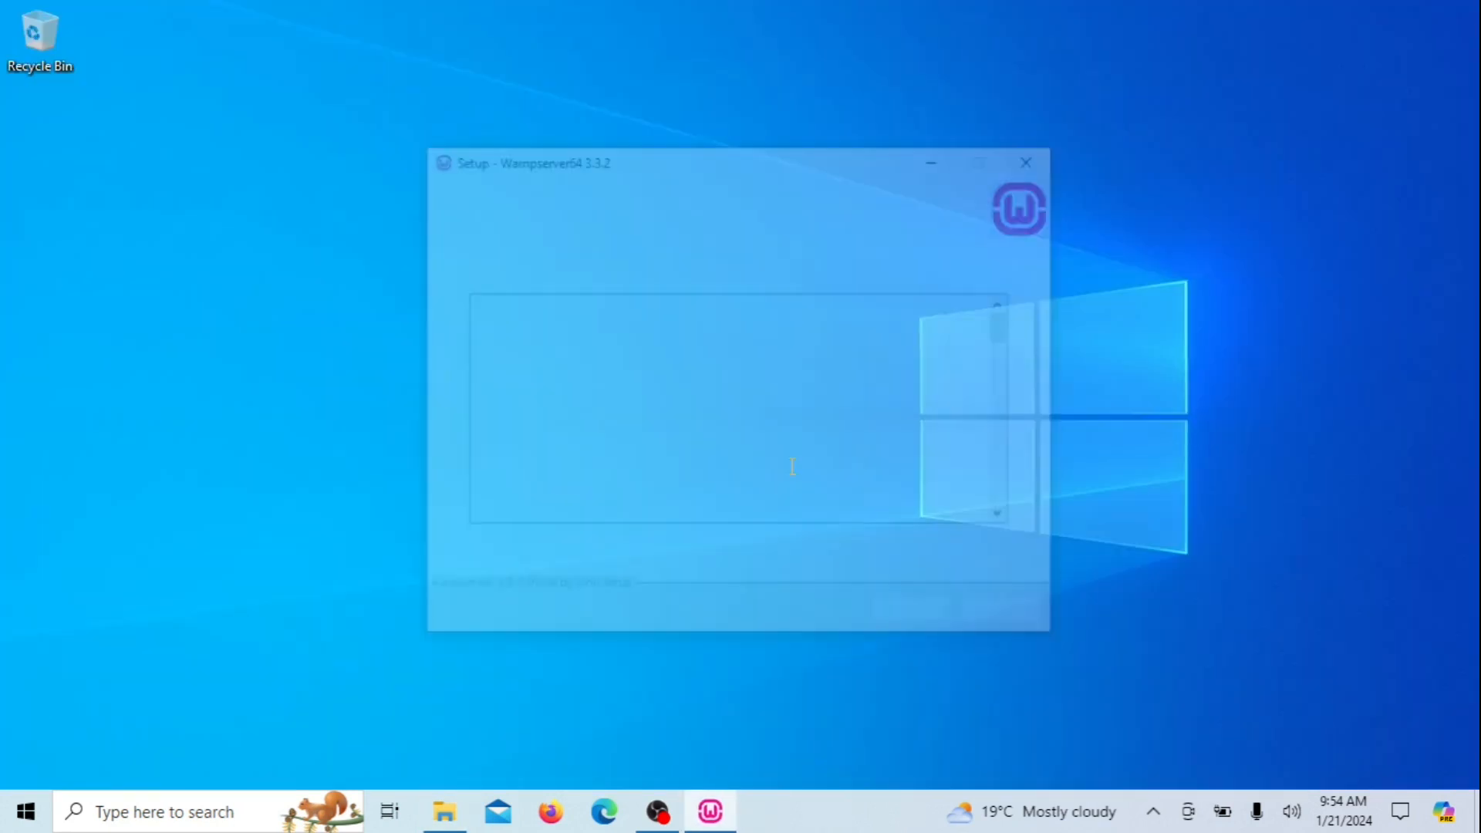
click(467, 550)
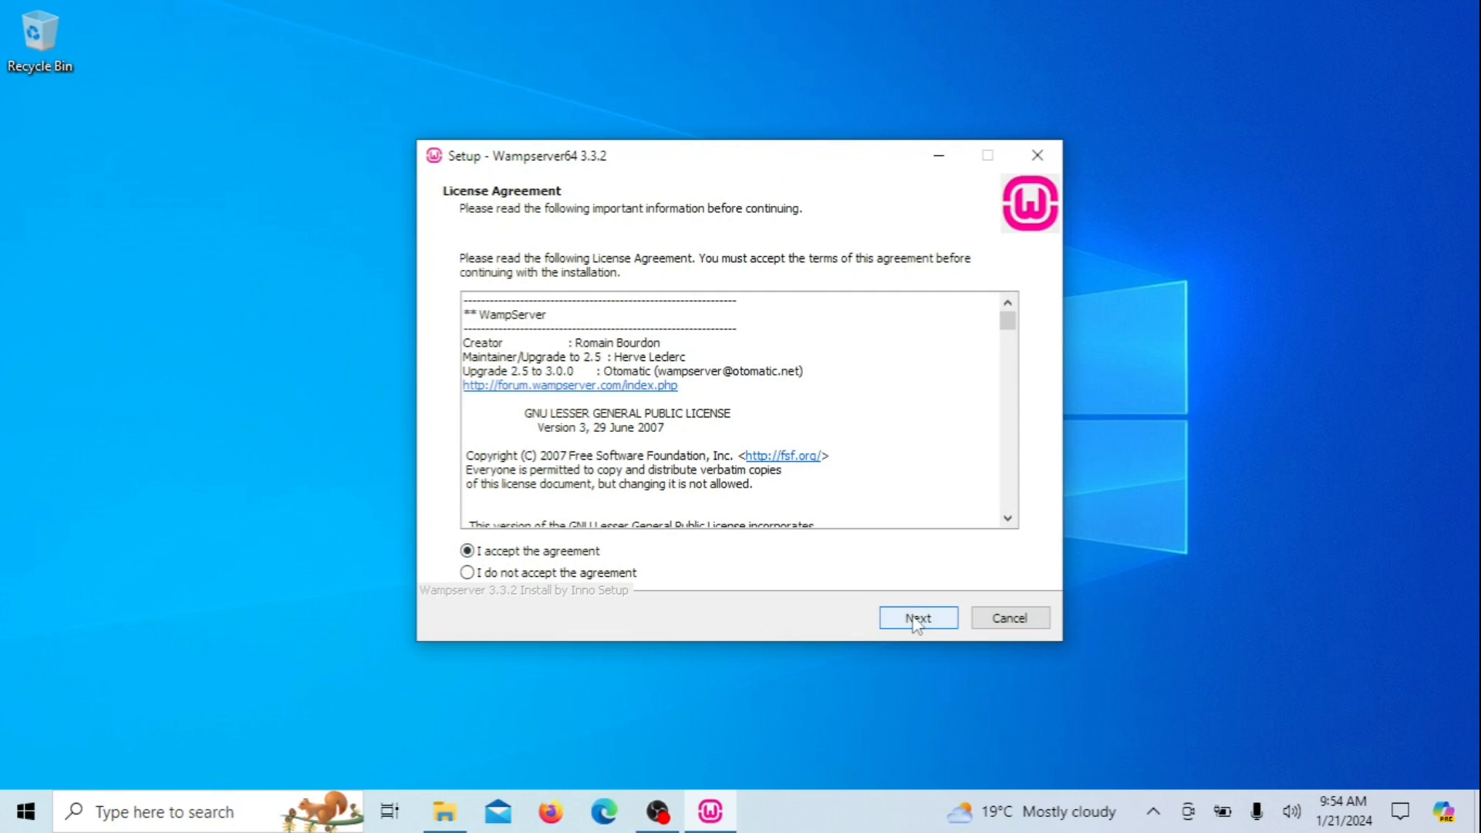
click(915, 621)
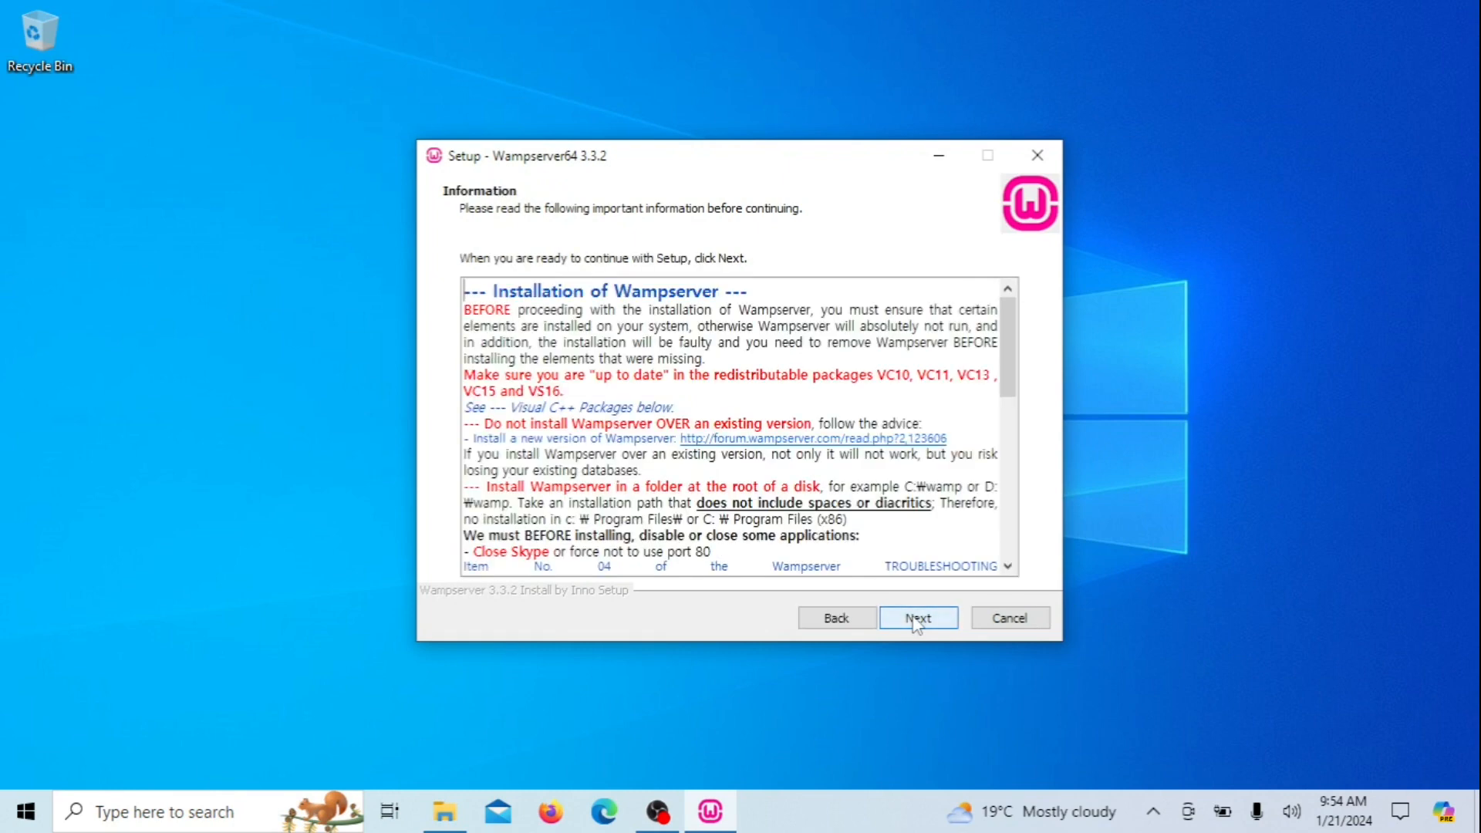
click(914, 621)
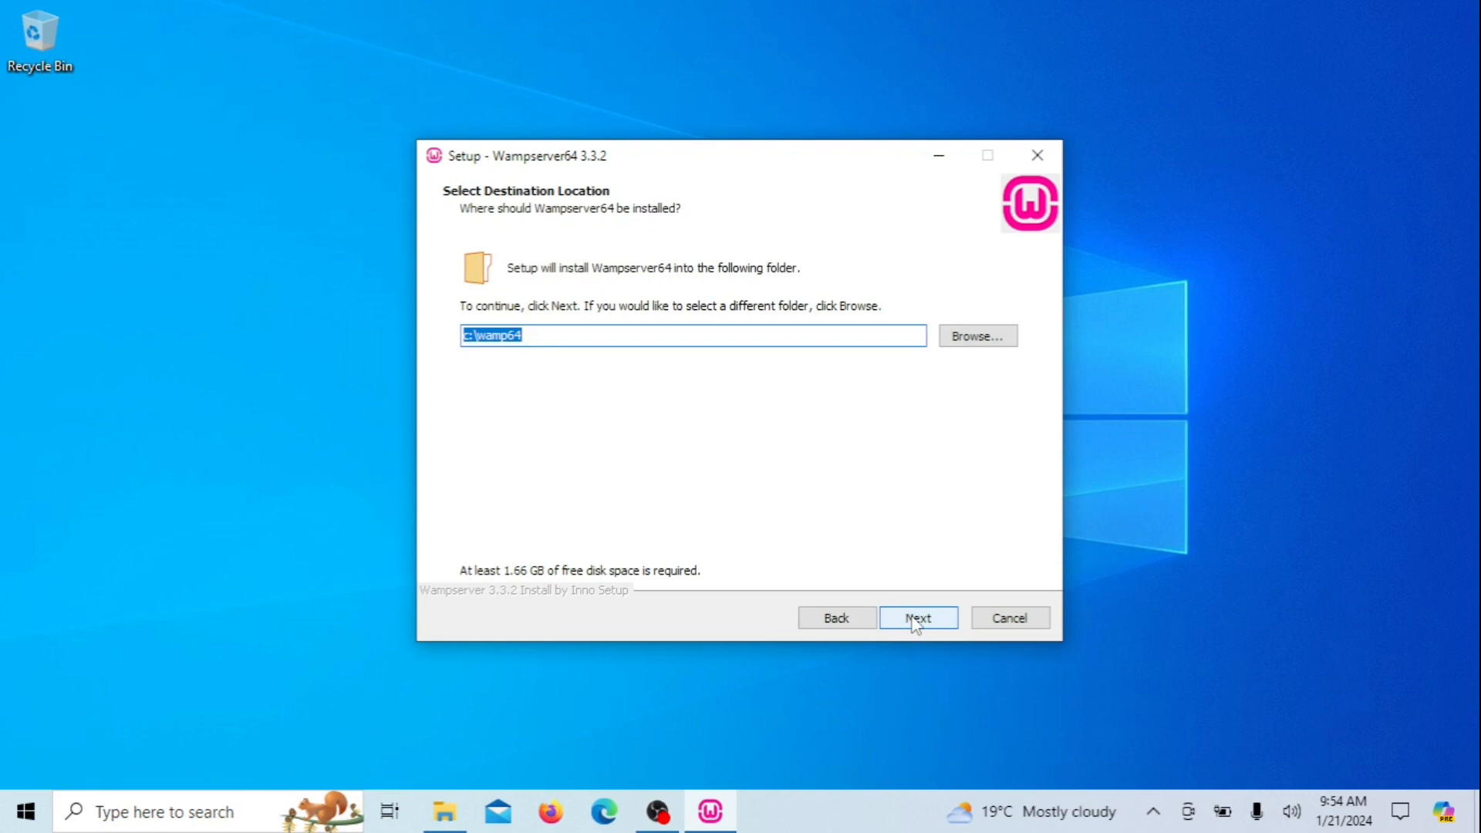
click(914, 621)
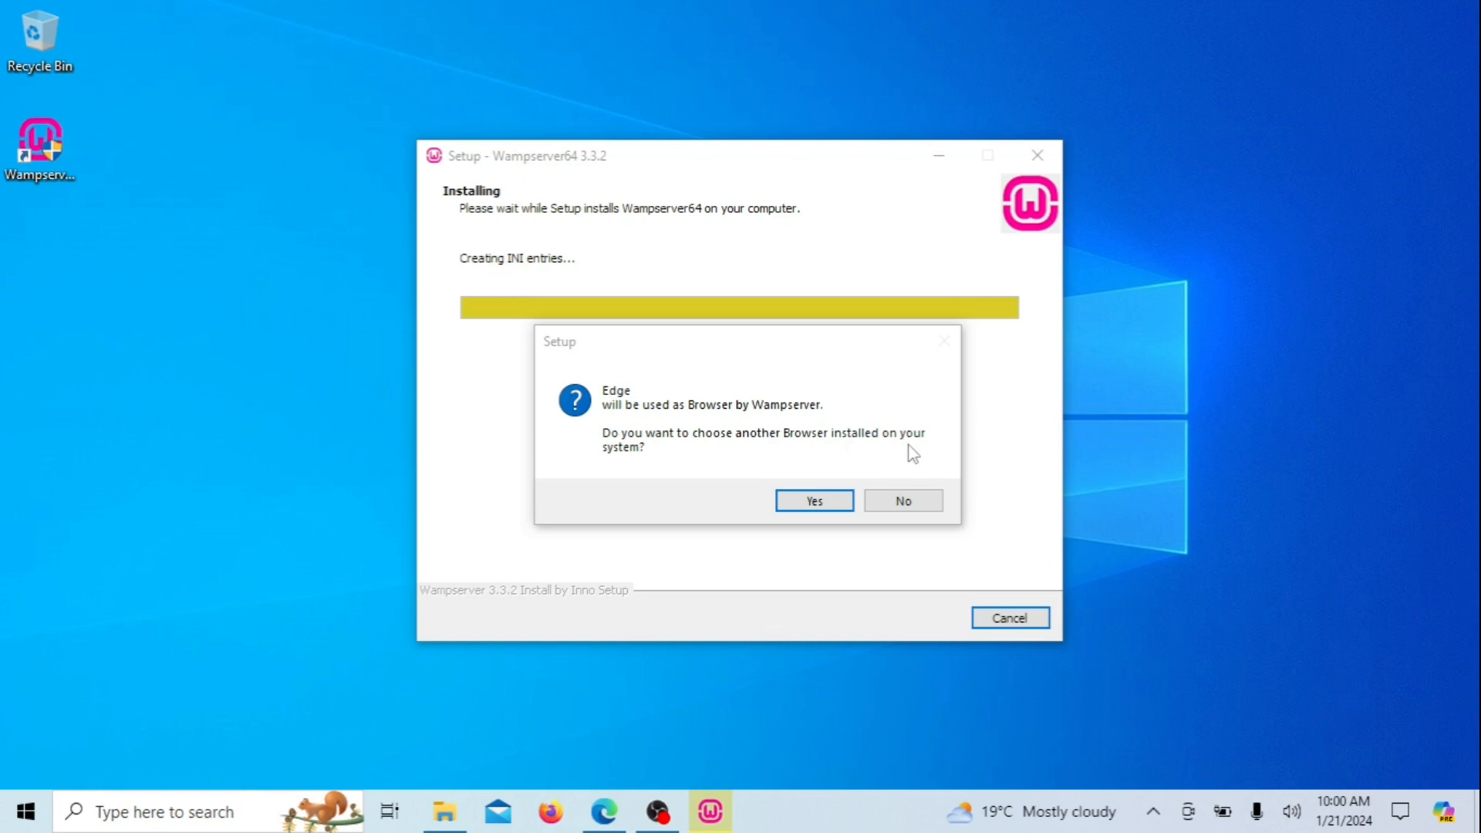
Replace Edge with C:\Program Files\Google\Chrome\Application\chrome.exe as Wampserver's browser
click(819, 501)
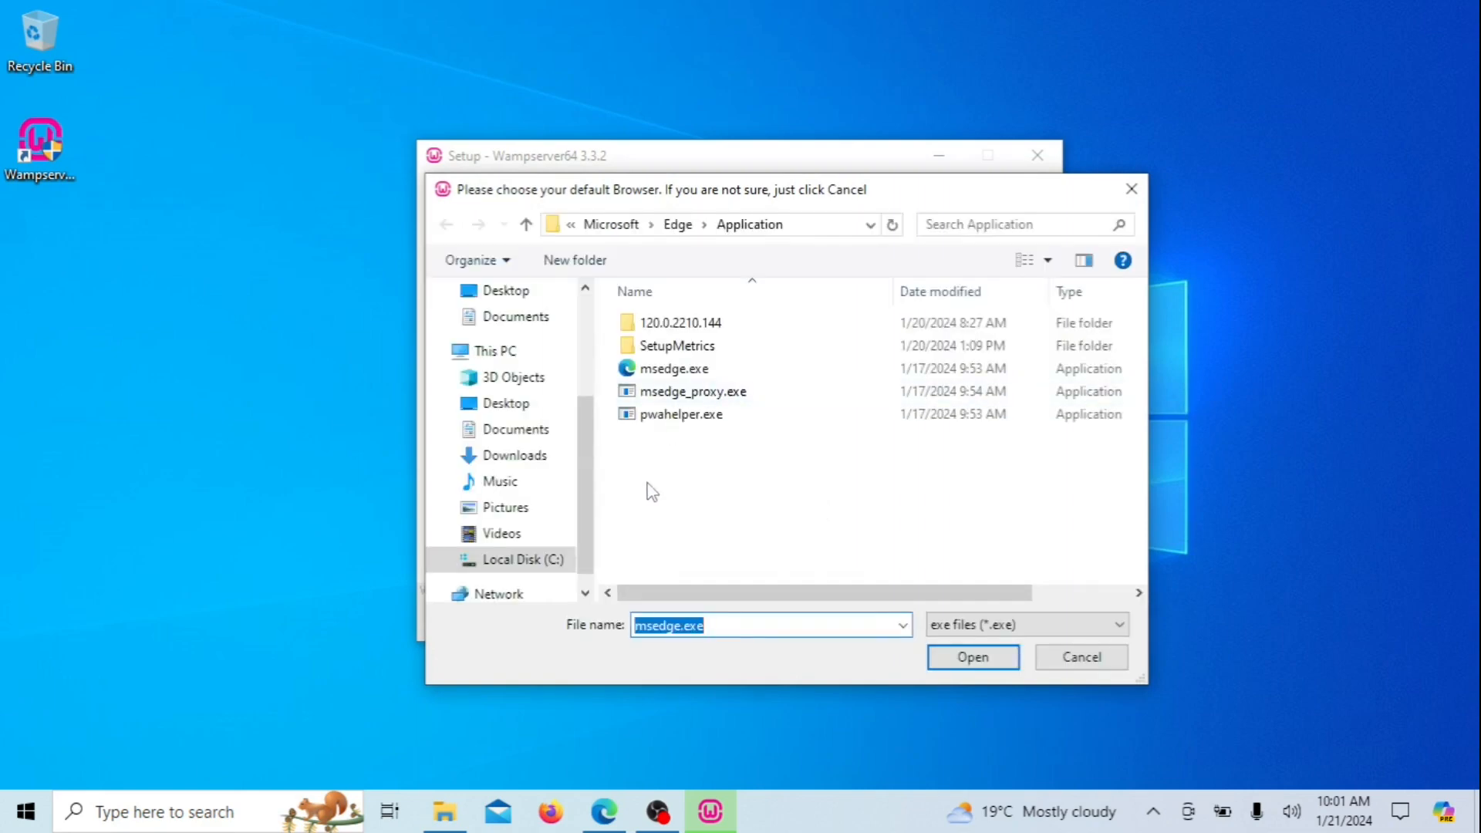
click(594, 228)
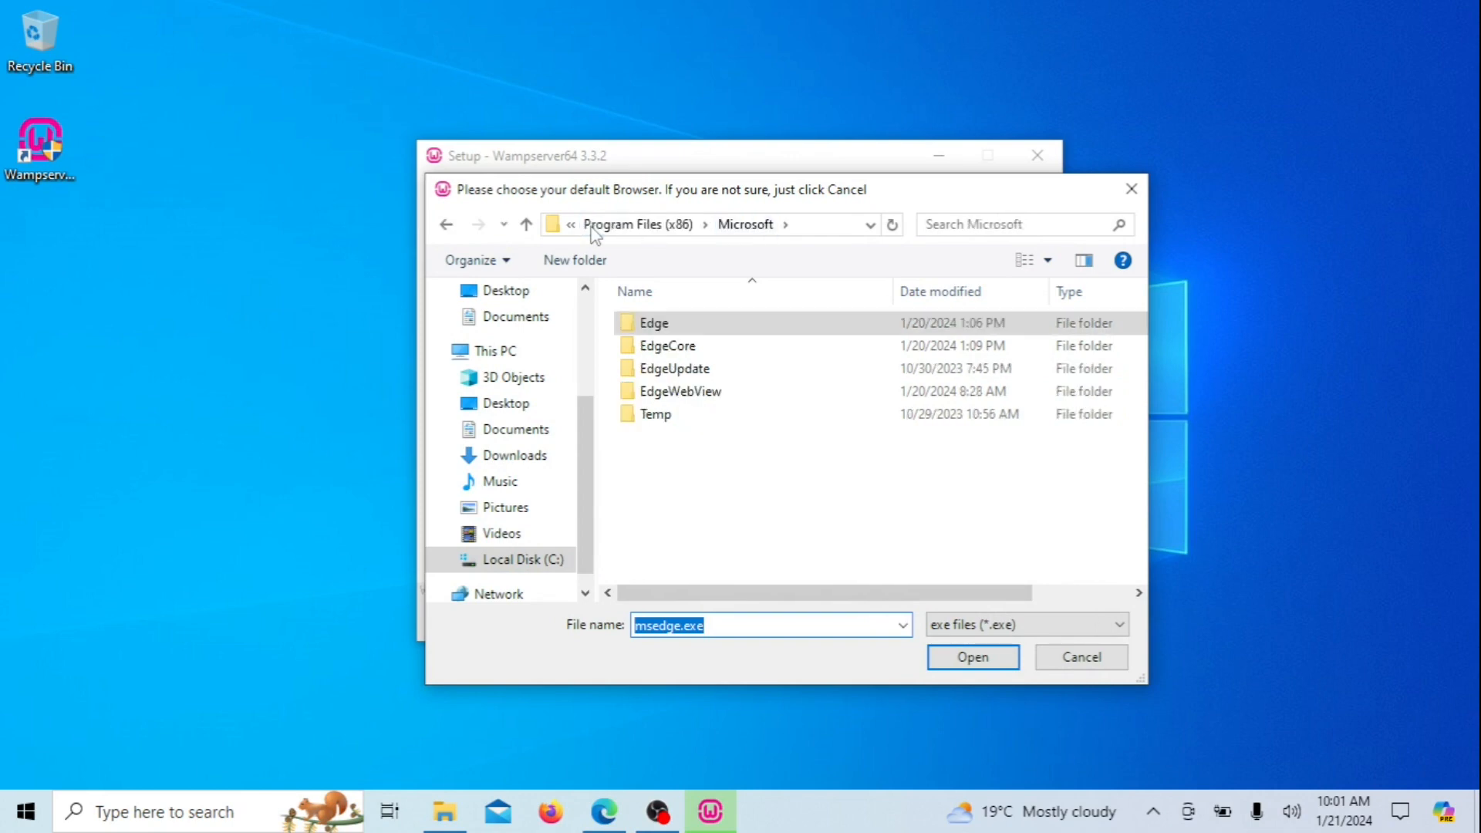
click(596, 227)
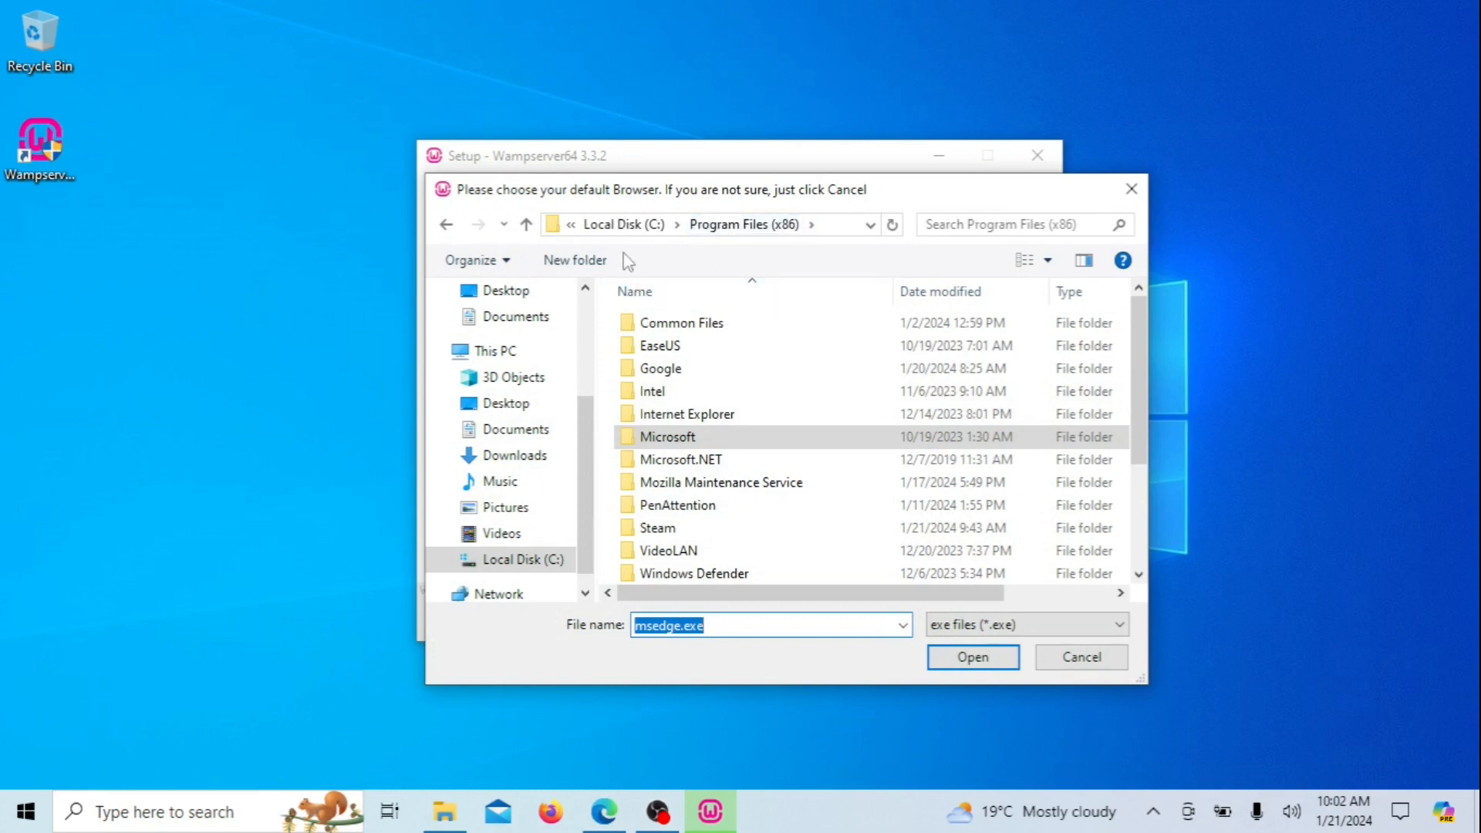
click(629, 225)
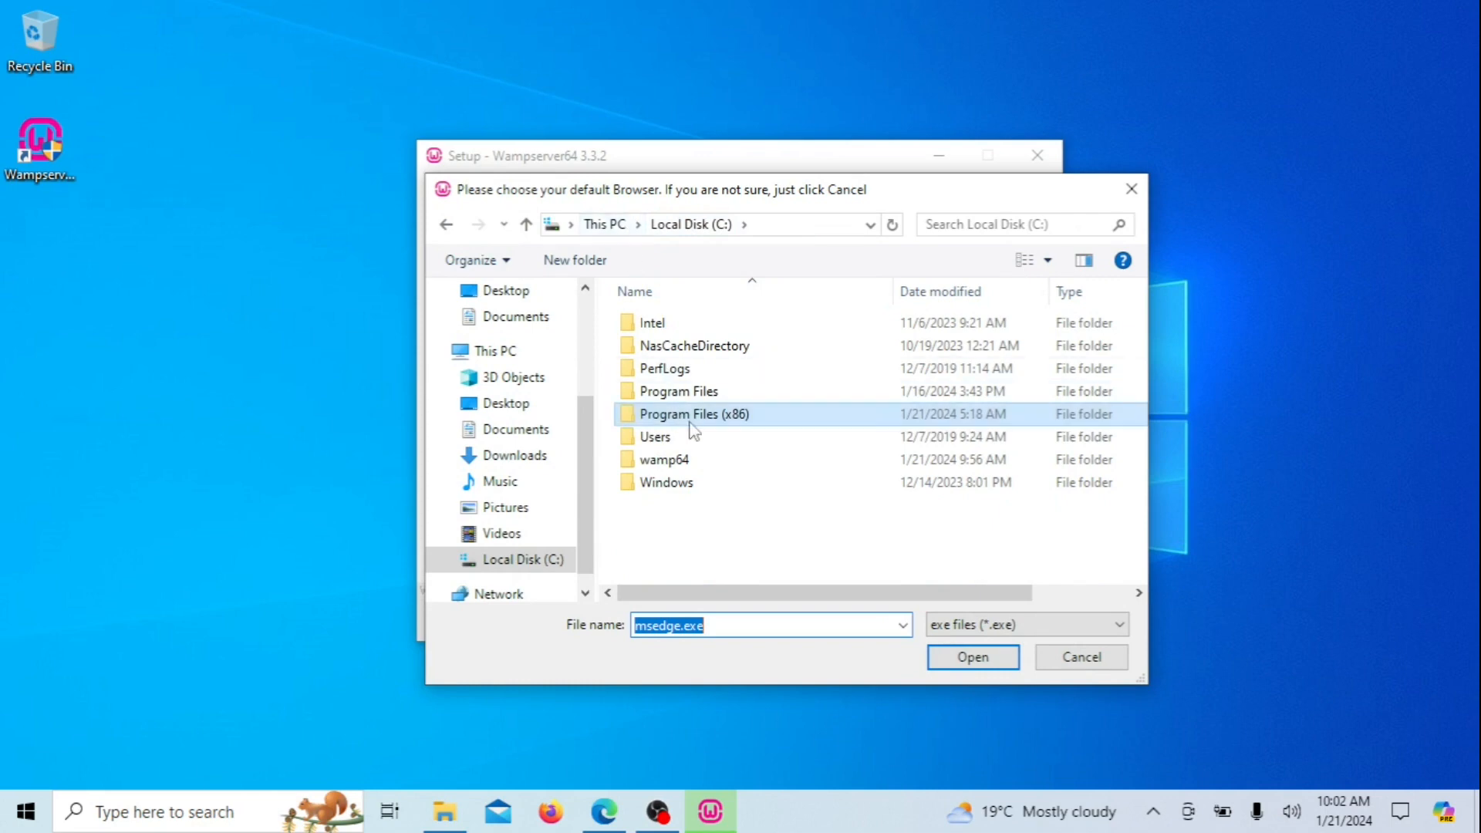
double_click(698, 398)
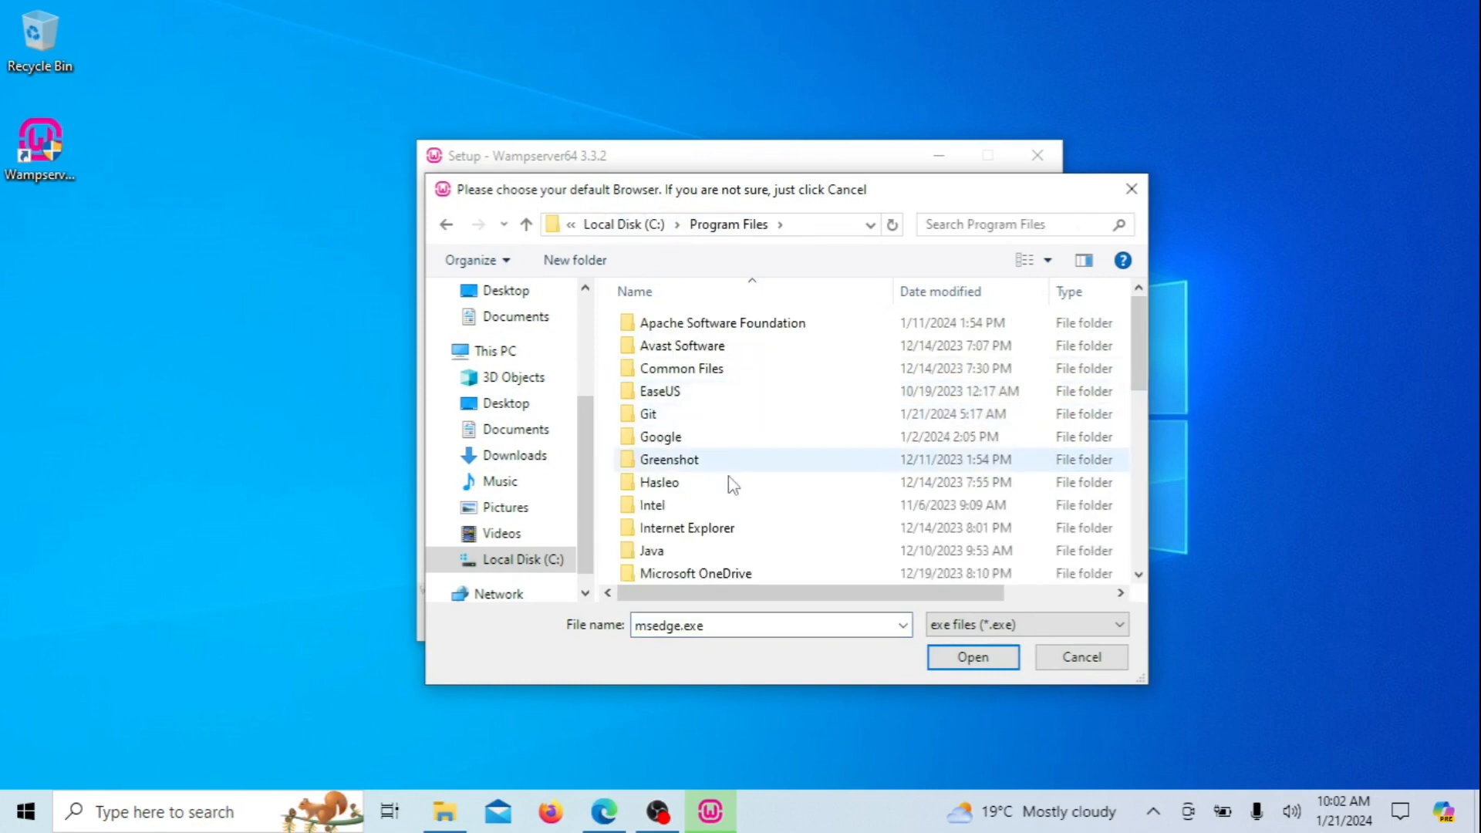
double_click(704, 437)
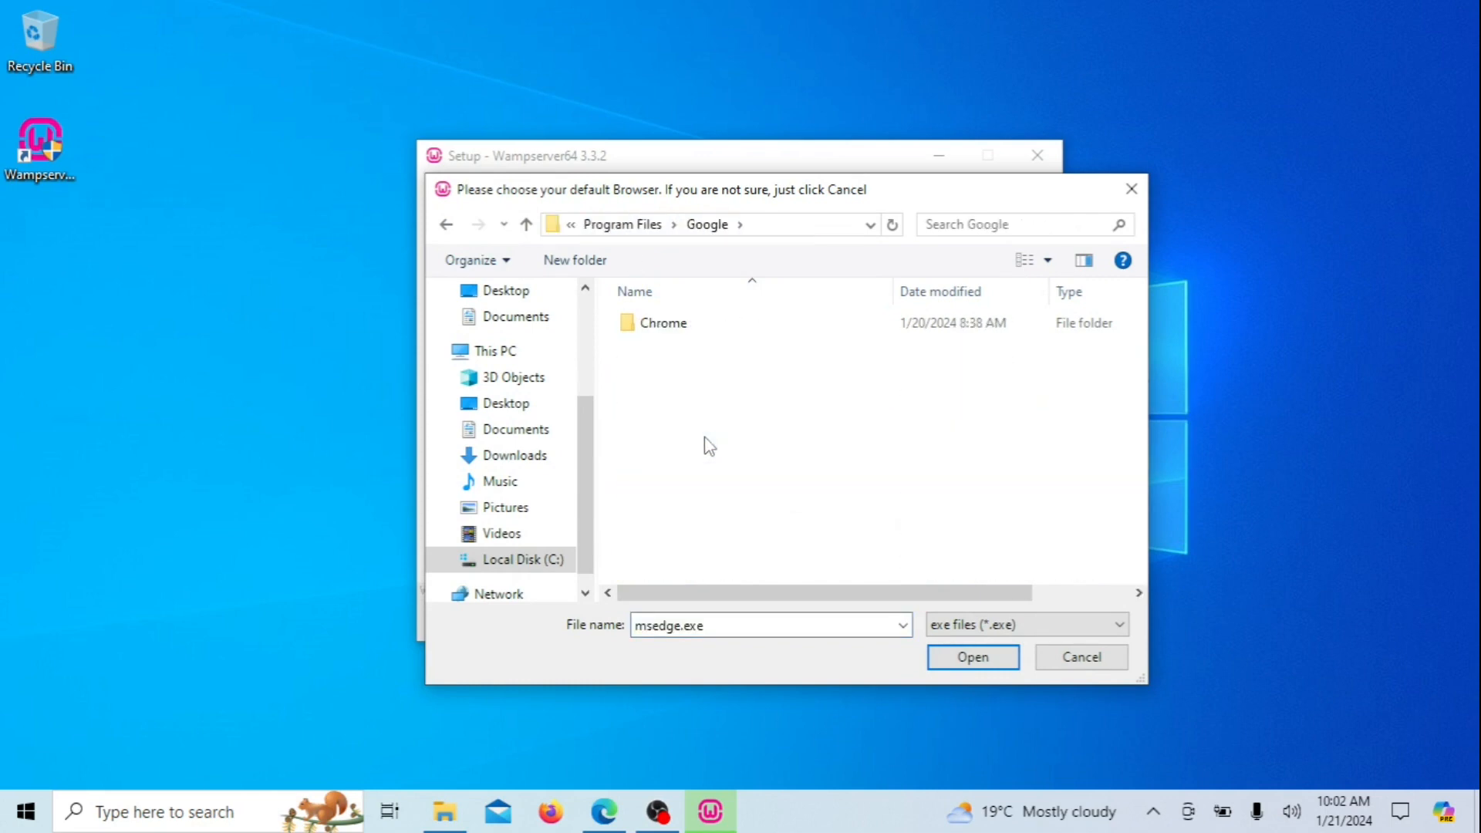
click(696, 329)
double_click(700, 337)
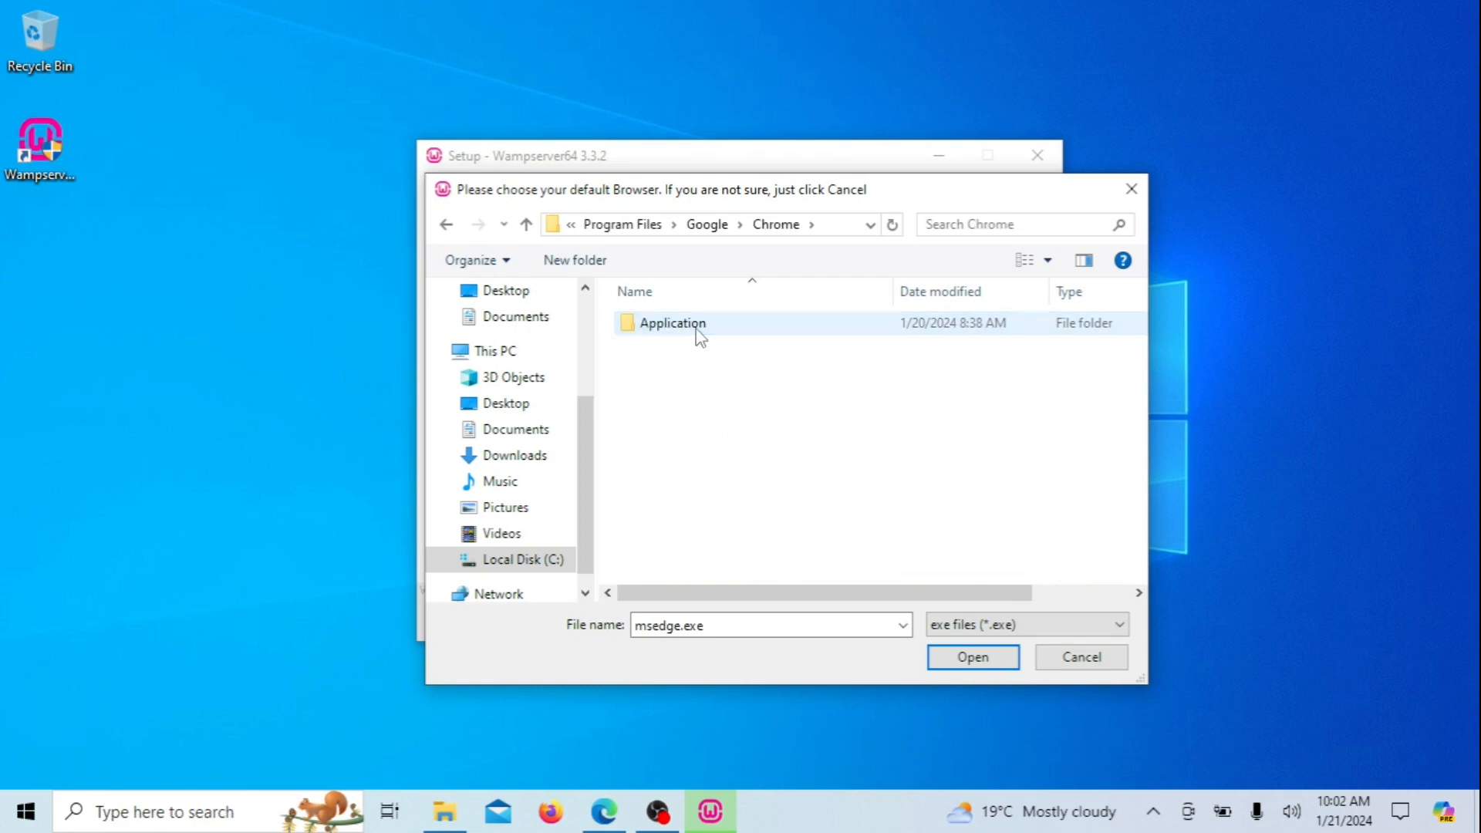
double_click(700, 337)
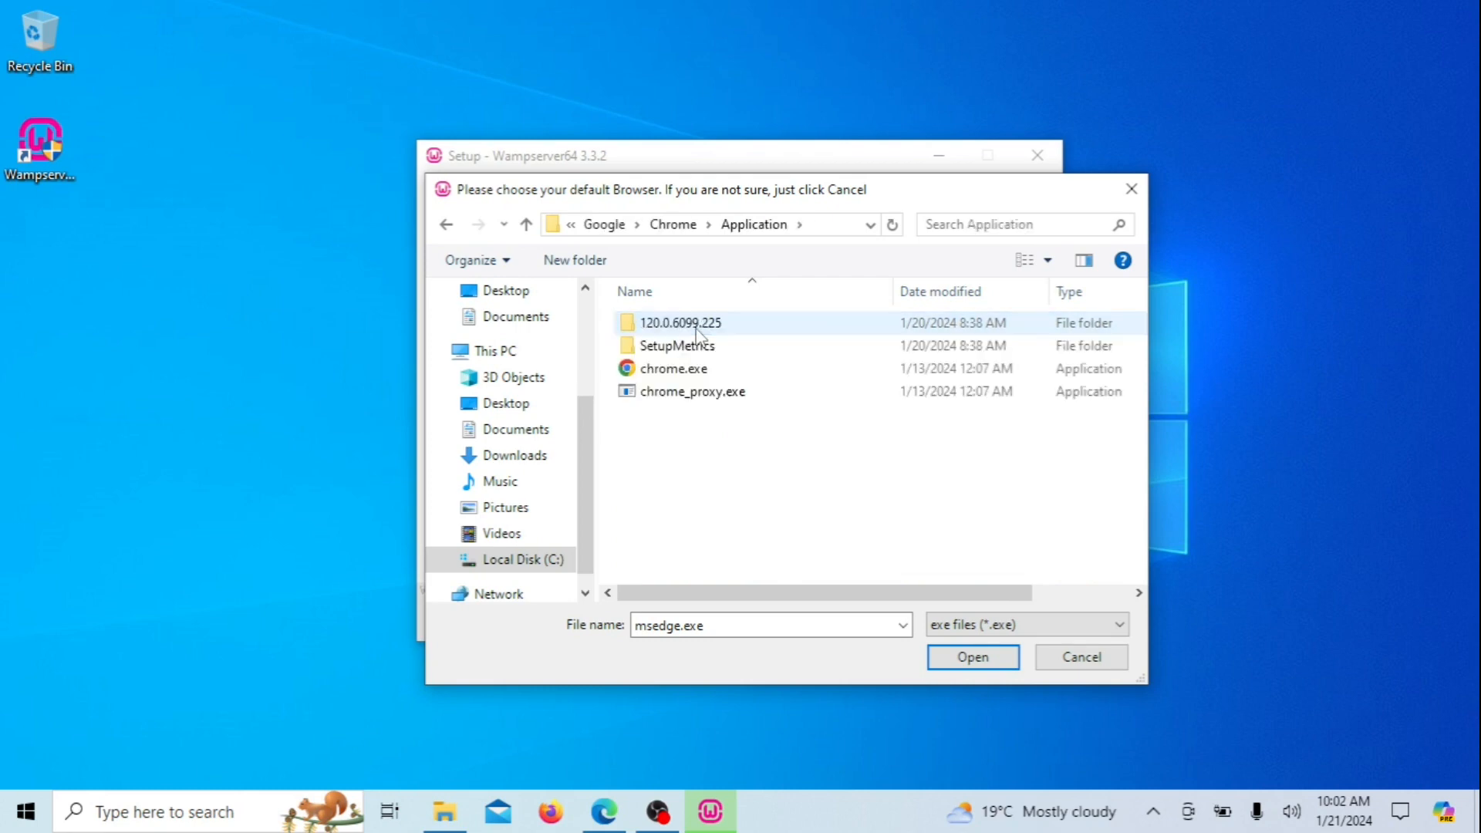
double_click(694, 374)
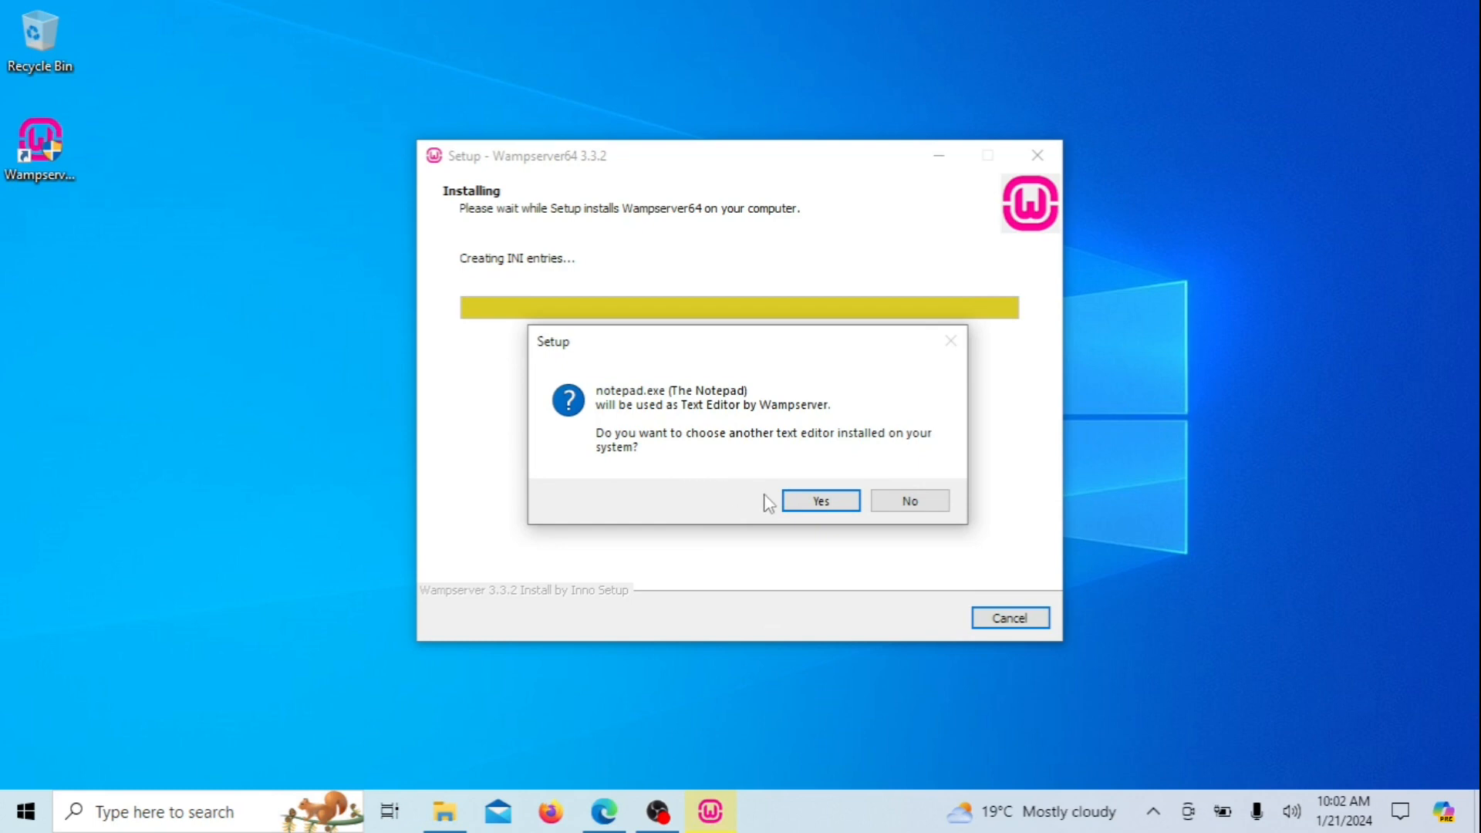
Set C:\Program Files\Notepad++\notepad++.exe as Wampserver's text editor instead of Notepad
click(804, 506)
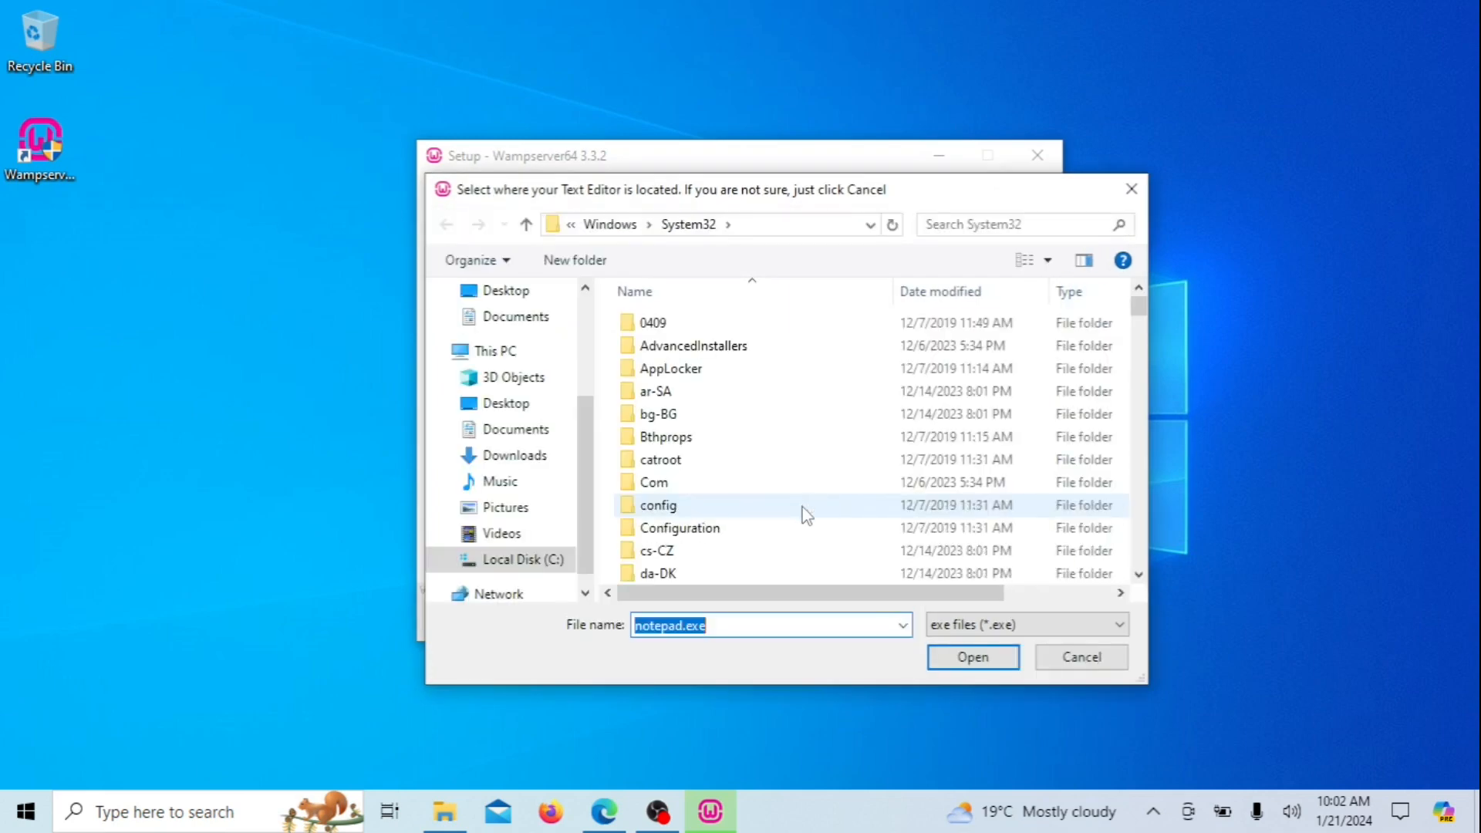
click(529, 560)
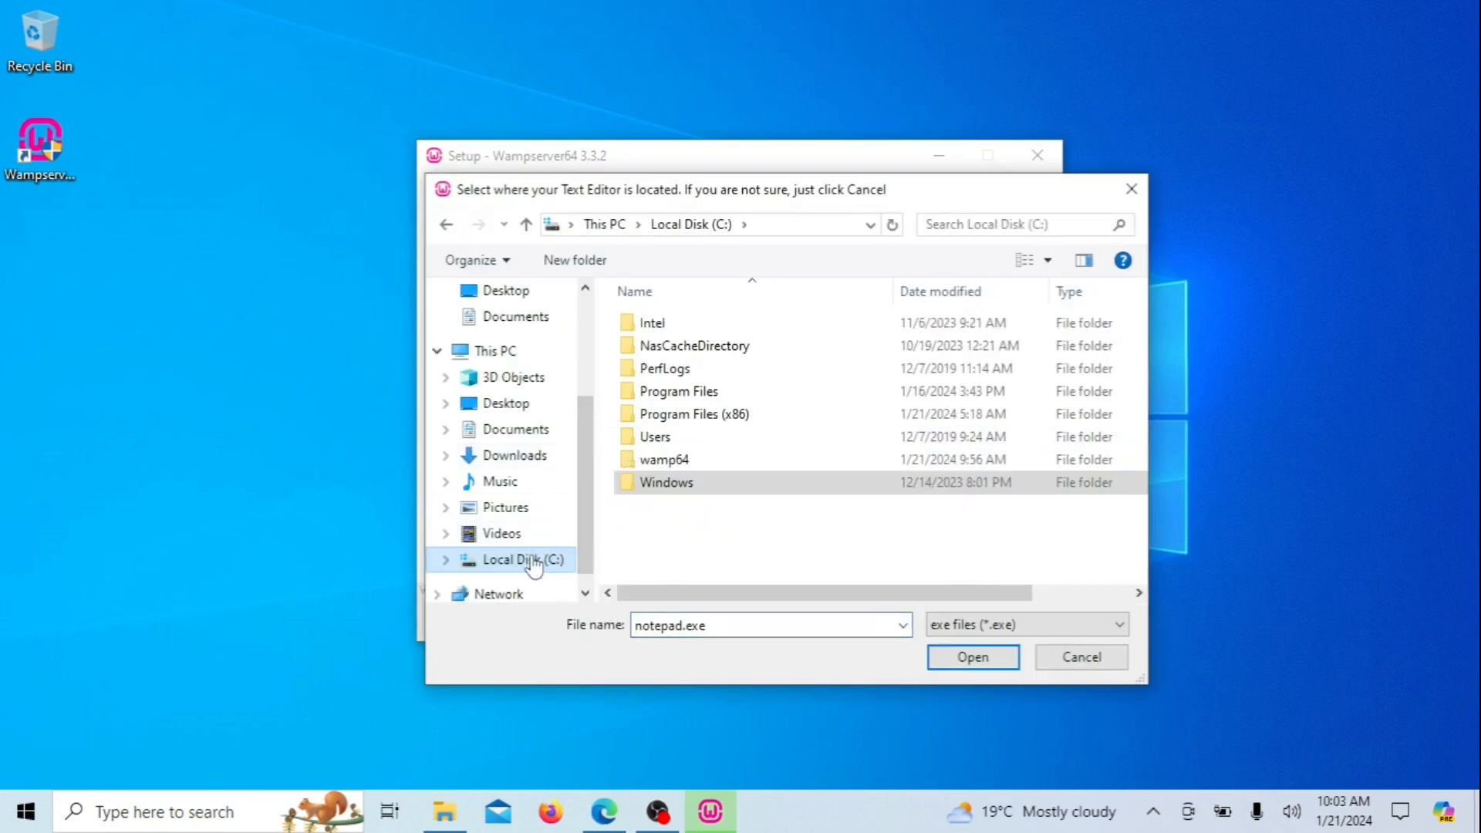
double_click(697, 391)
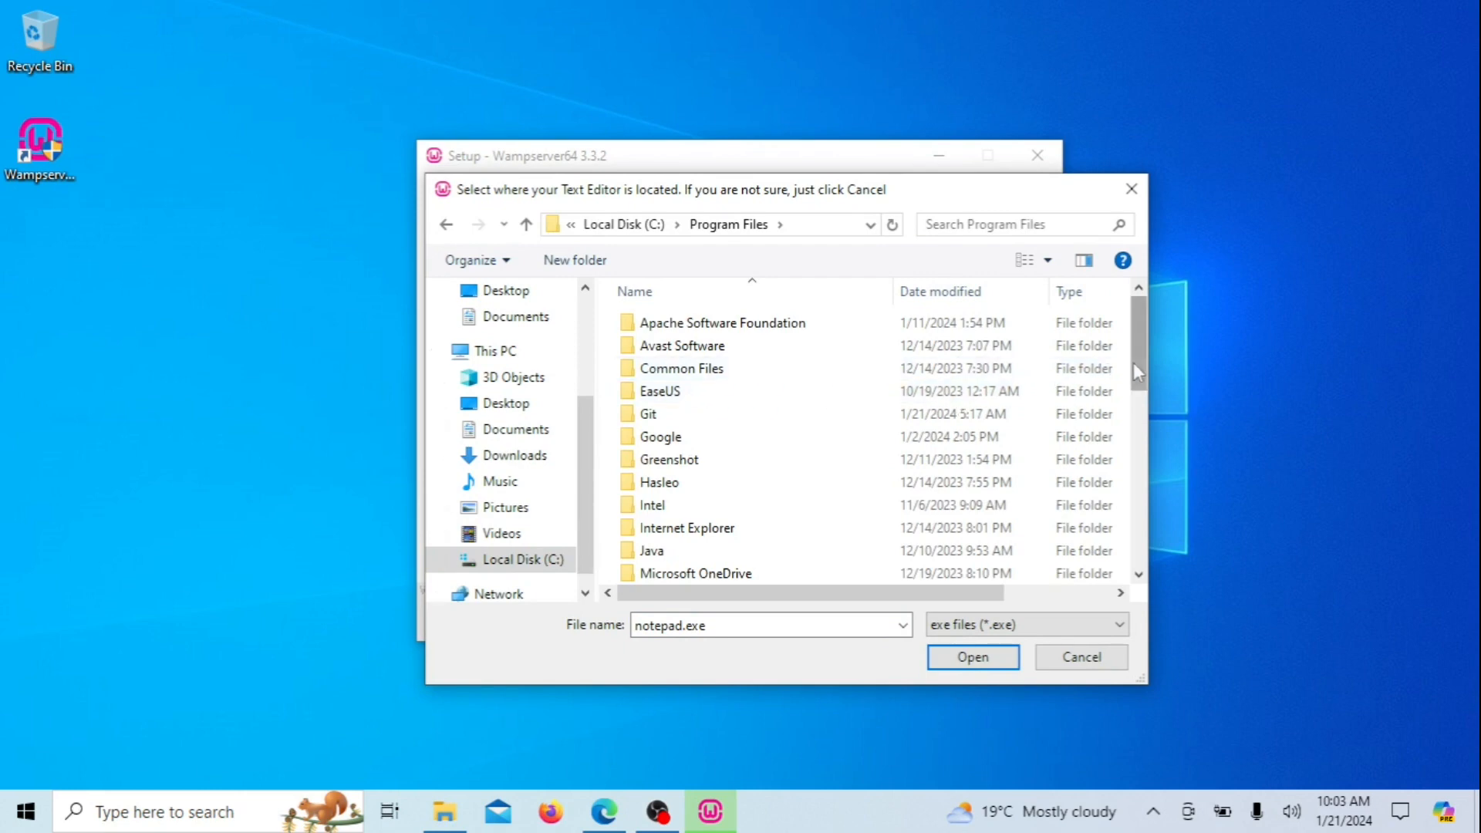
drag(1134, 364, 1134, 421)
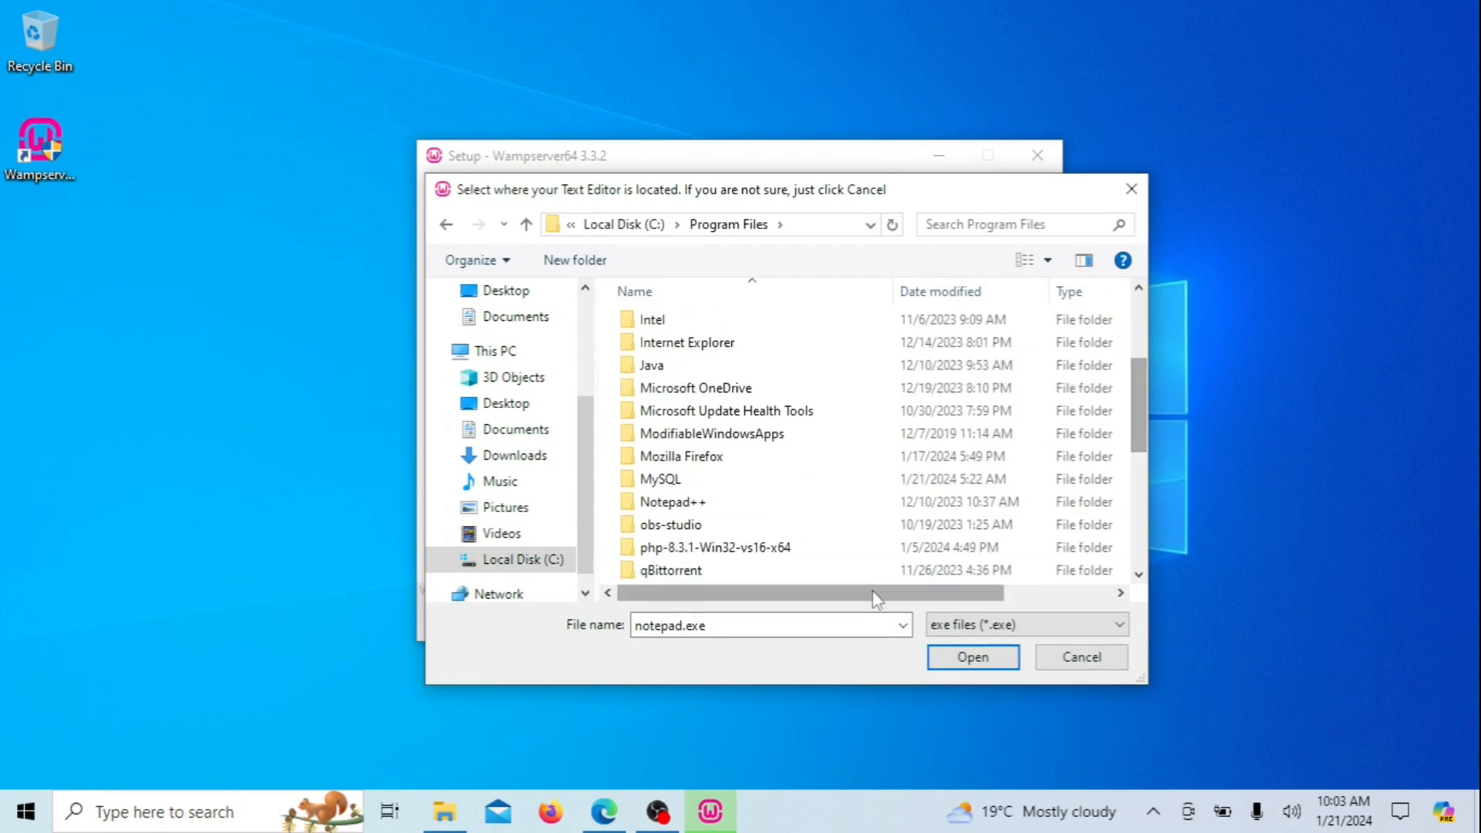
double_click(697, 503)
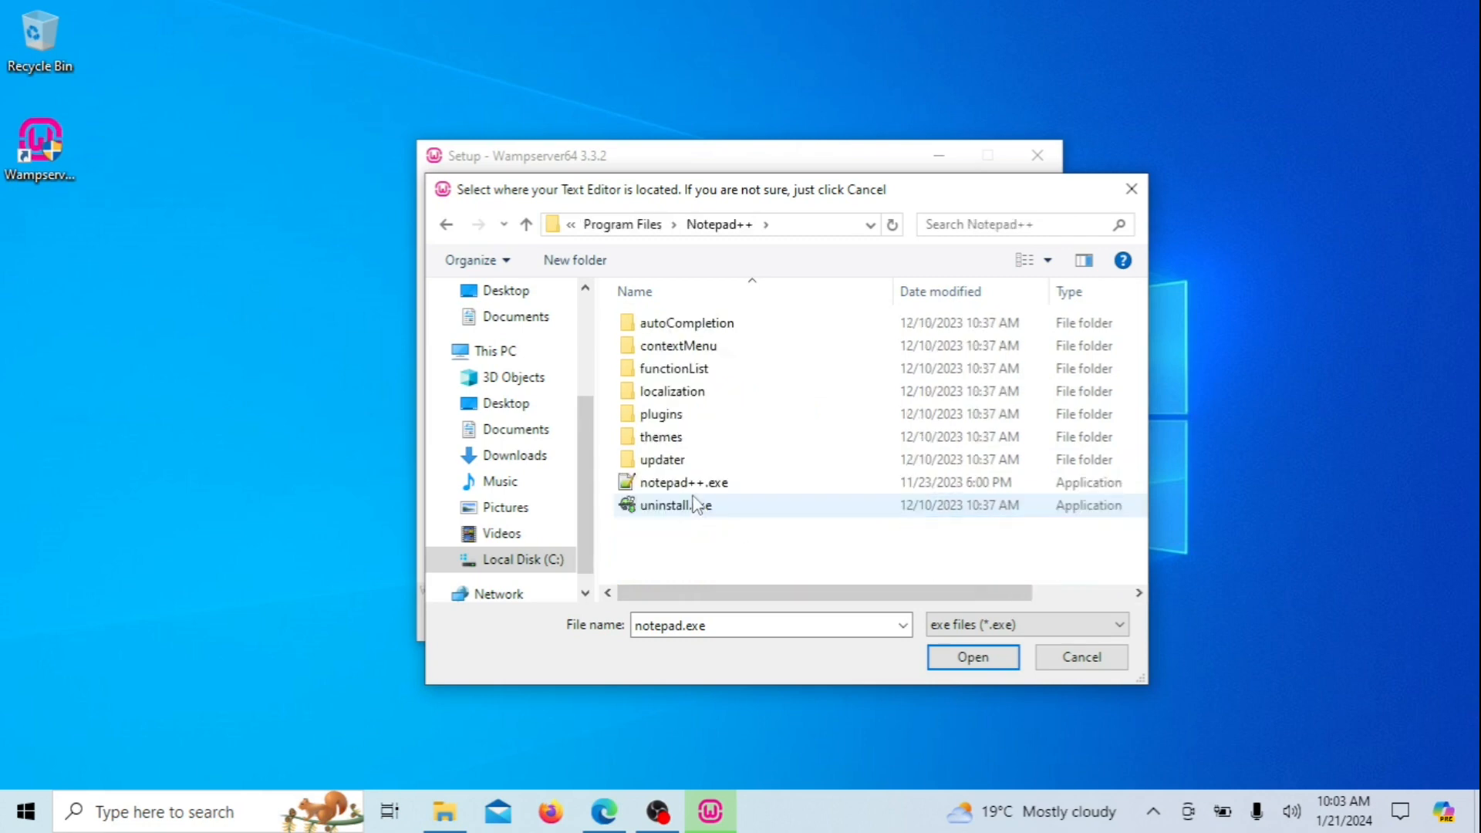
double_click(694, 487)
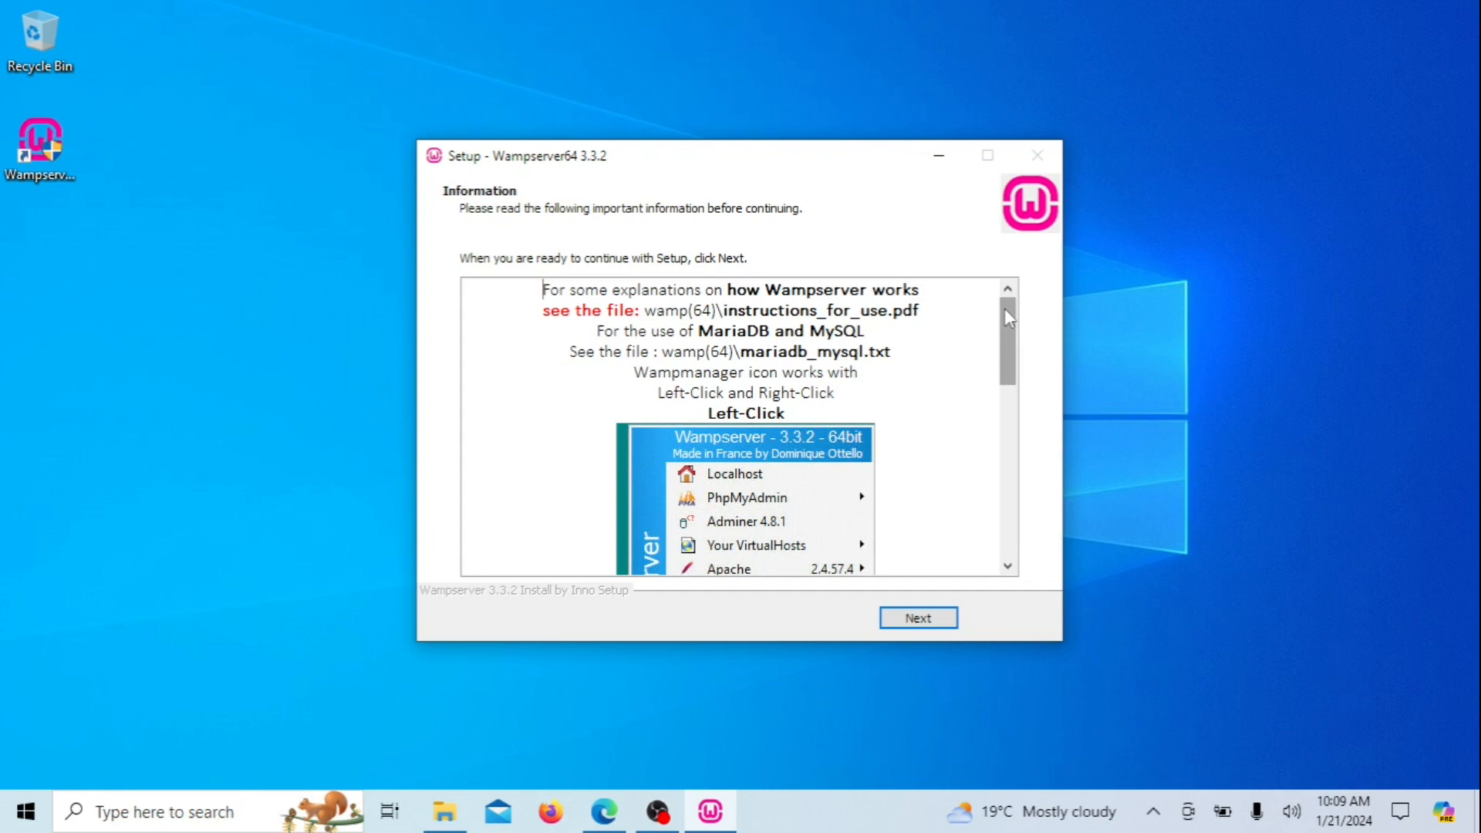
Read through the post-install Information page and continue to the completion page
drag(1004, 308, 999, 540)
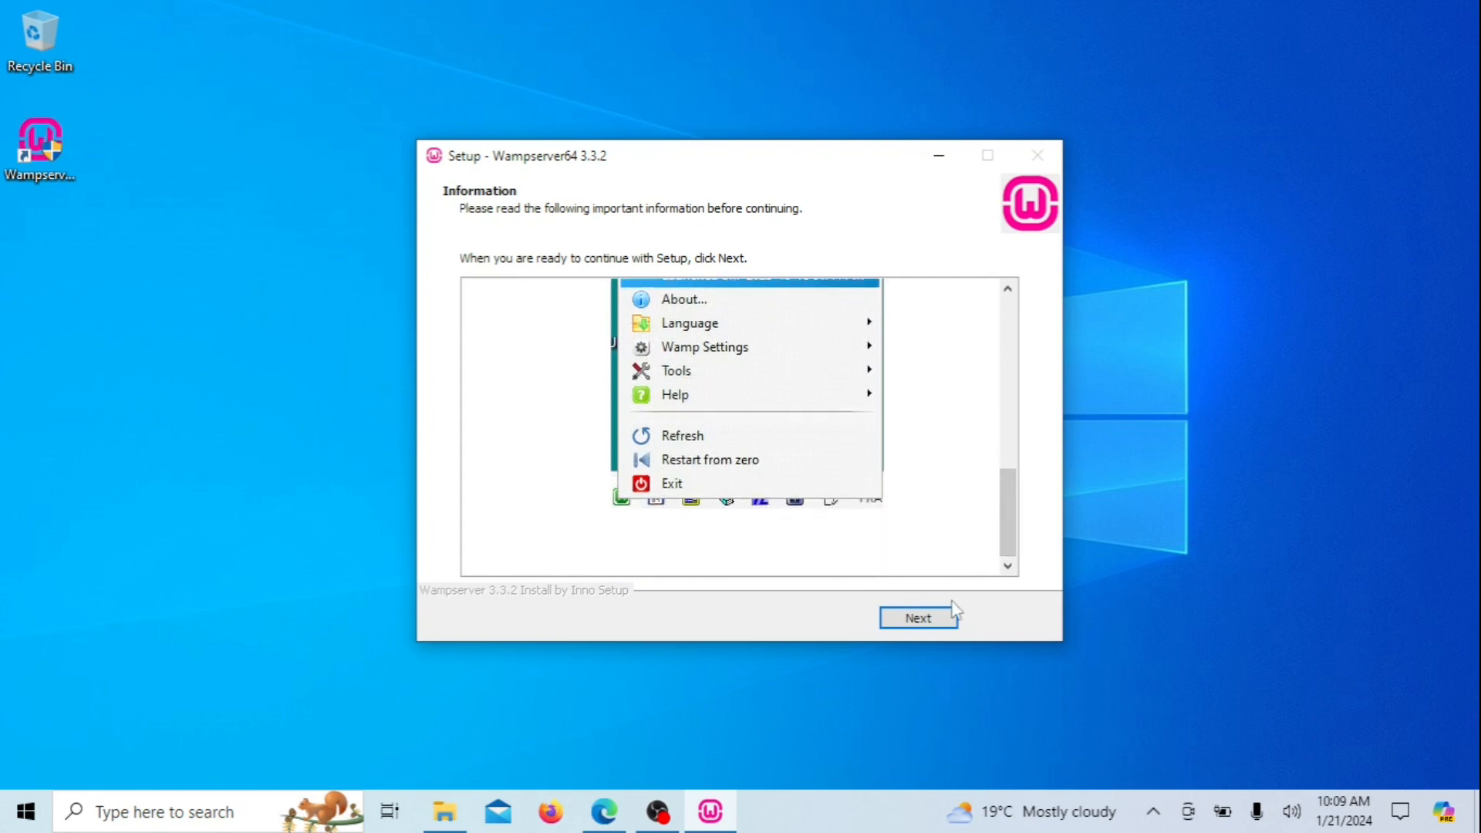
click(944, 620)
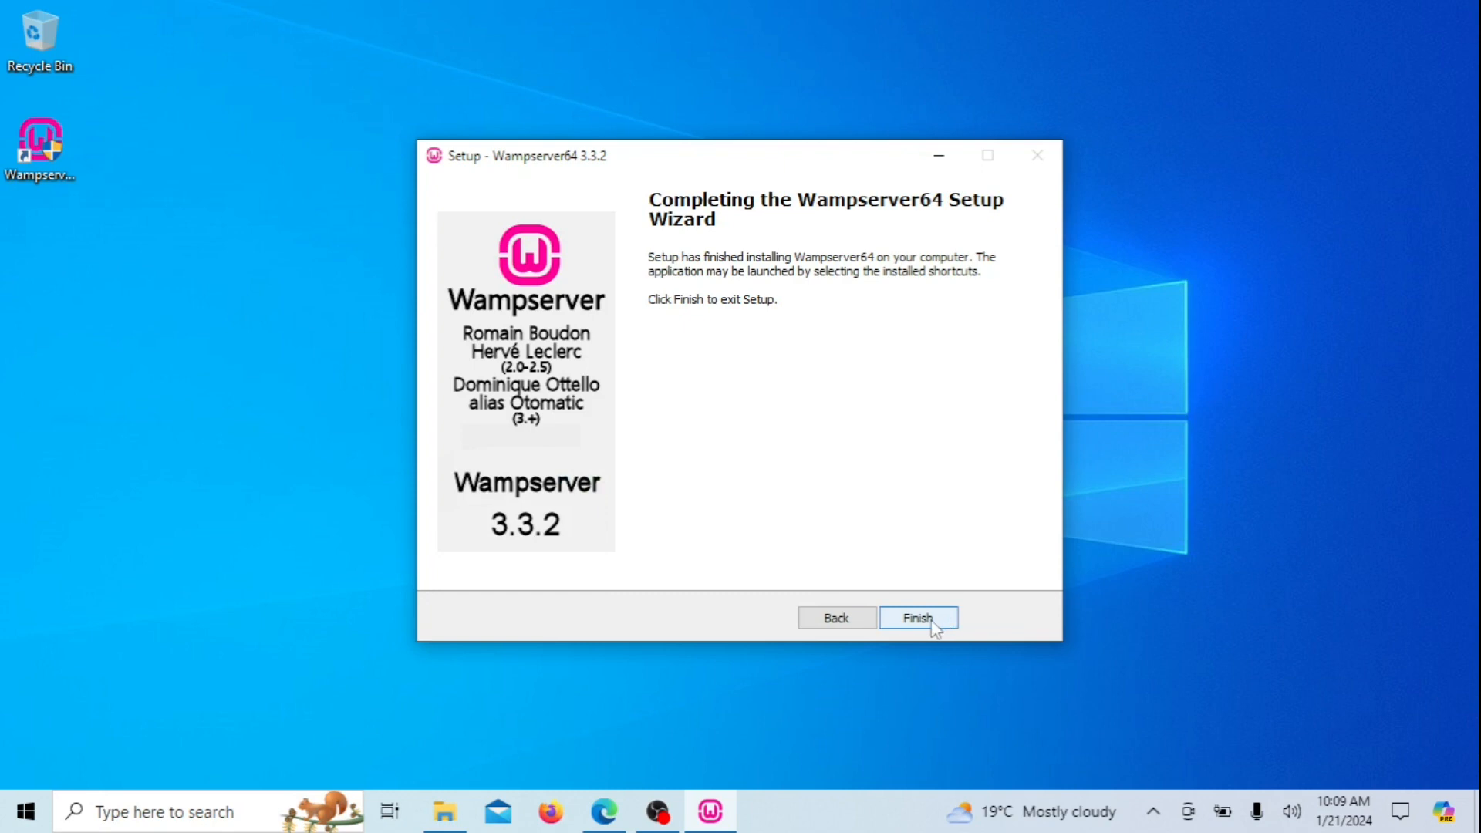
Finish and close the Wampserver64 3.3.2 setup wizard
click(934, 621)
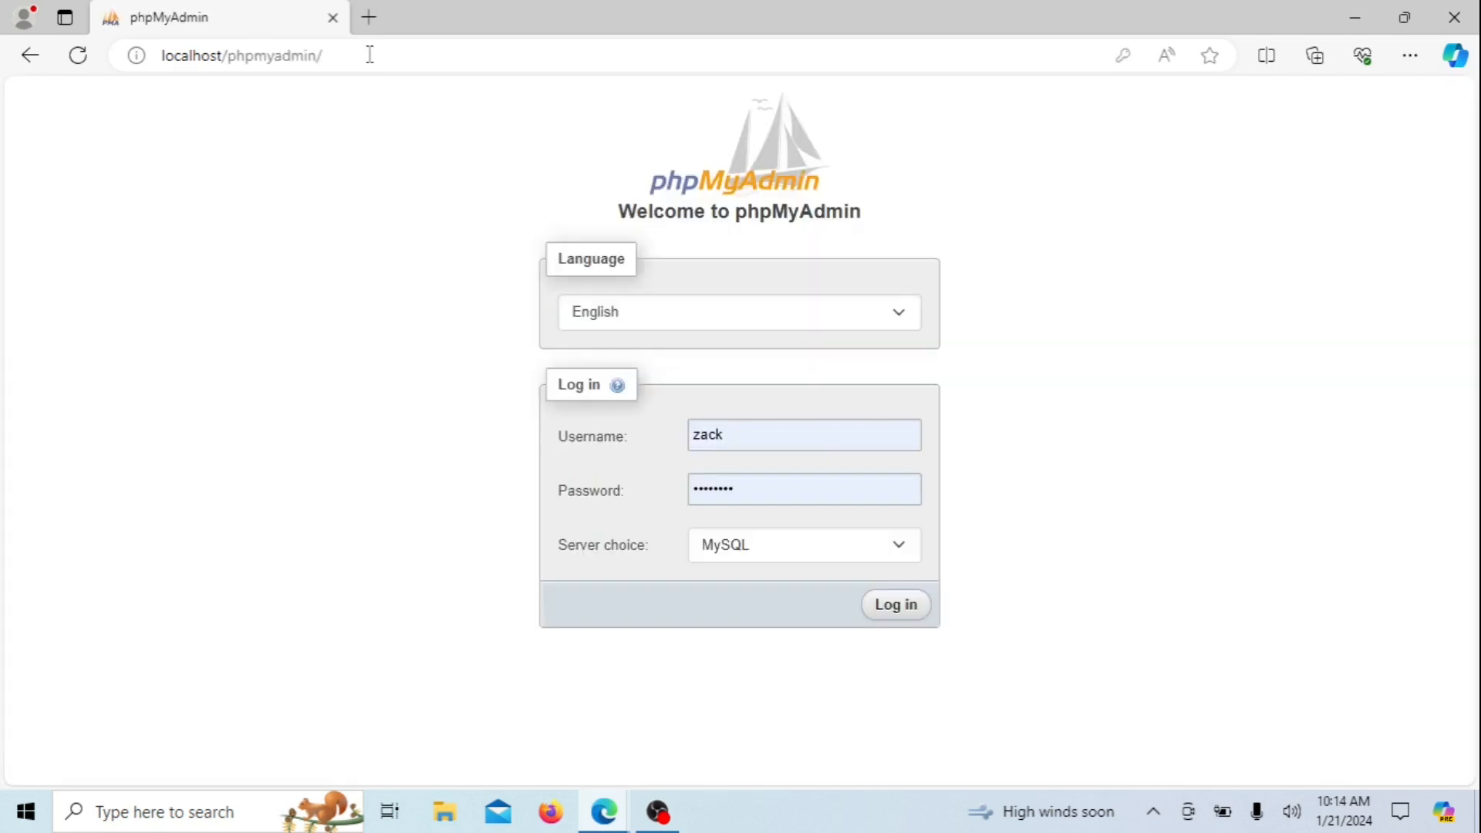
Load localhost/phpmyadmin in Edge, then open File Explorer with Win+E
click(370, 54)
key(Return)
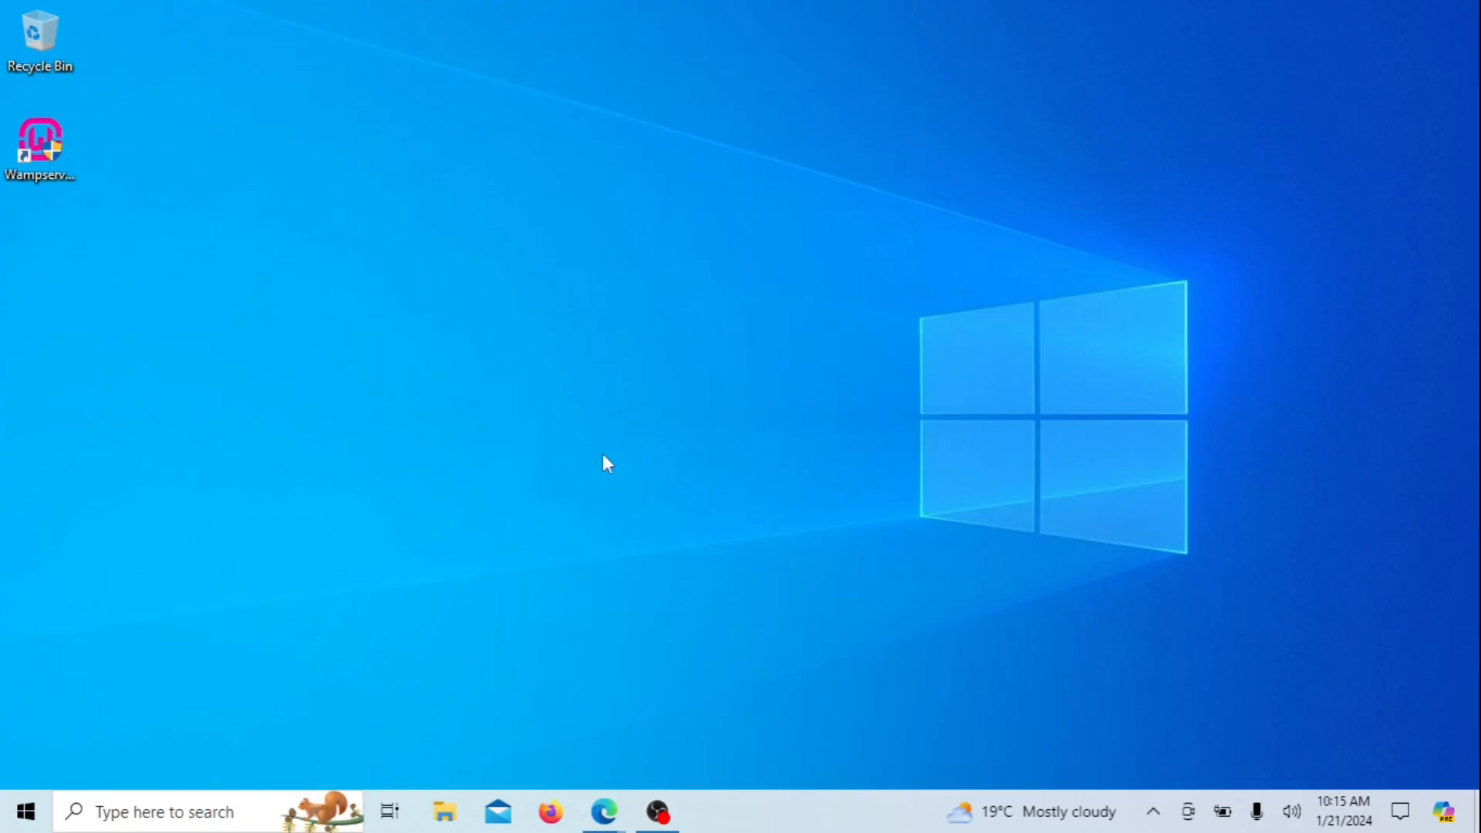
key(super+e)
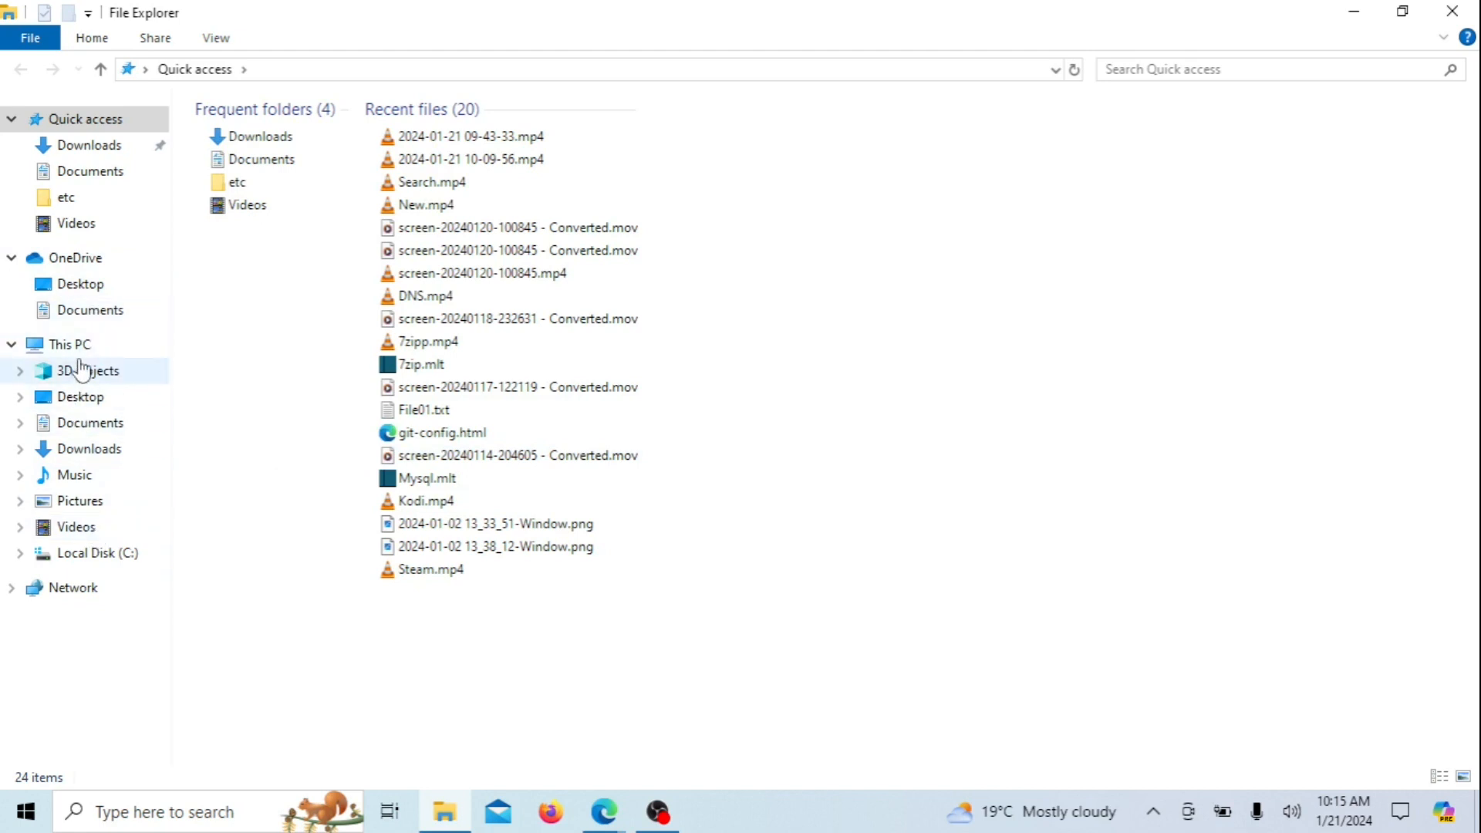
Browse from the C: drive to the C:\wamp64\www web root folder
click(99, 562)
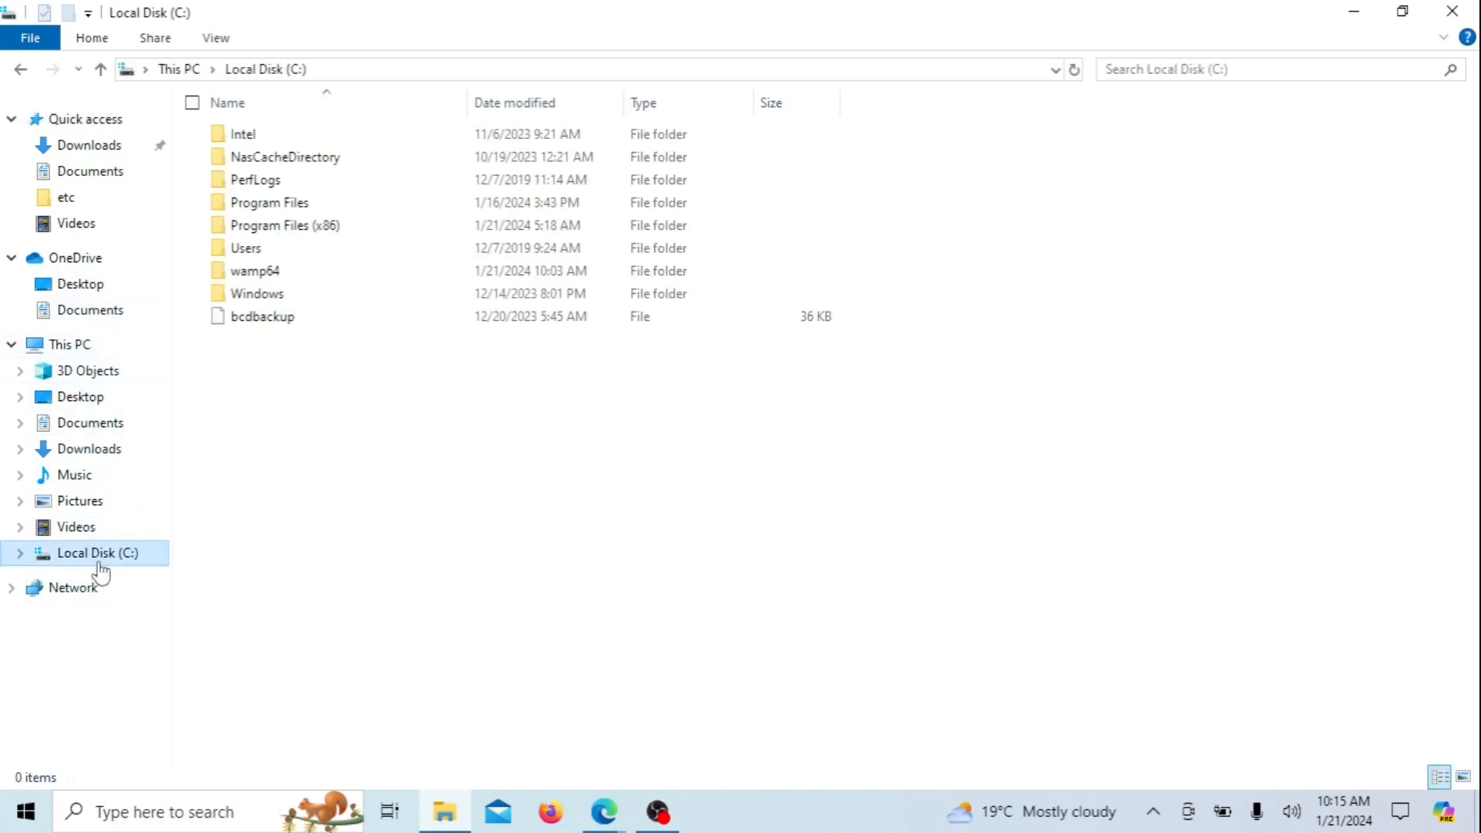
double_click(289, 292)
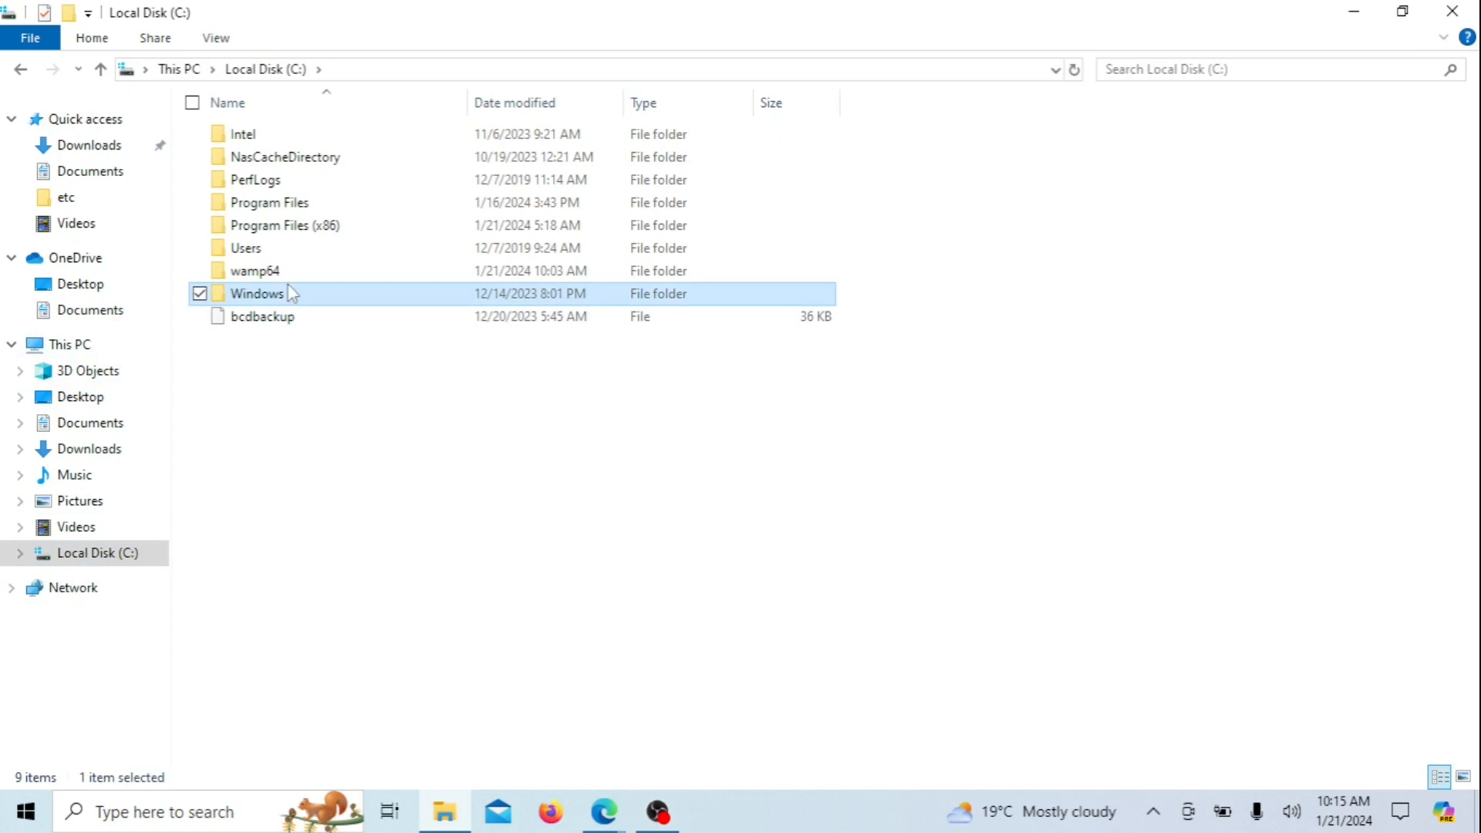
click(20, 68)
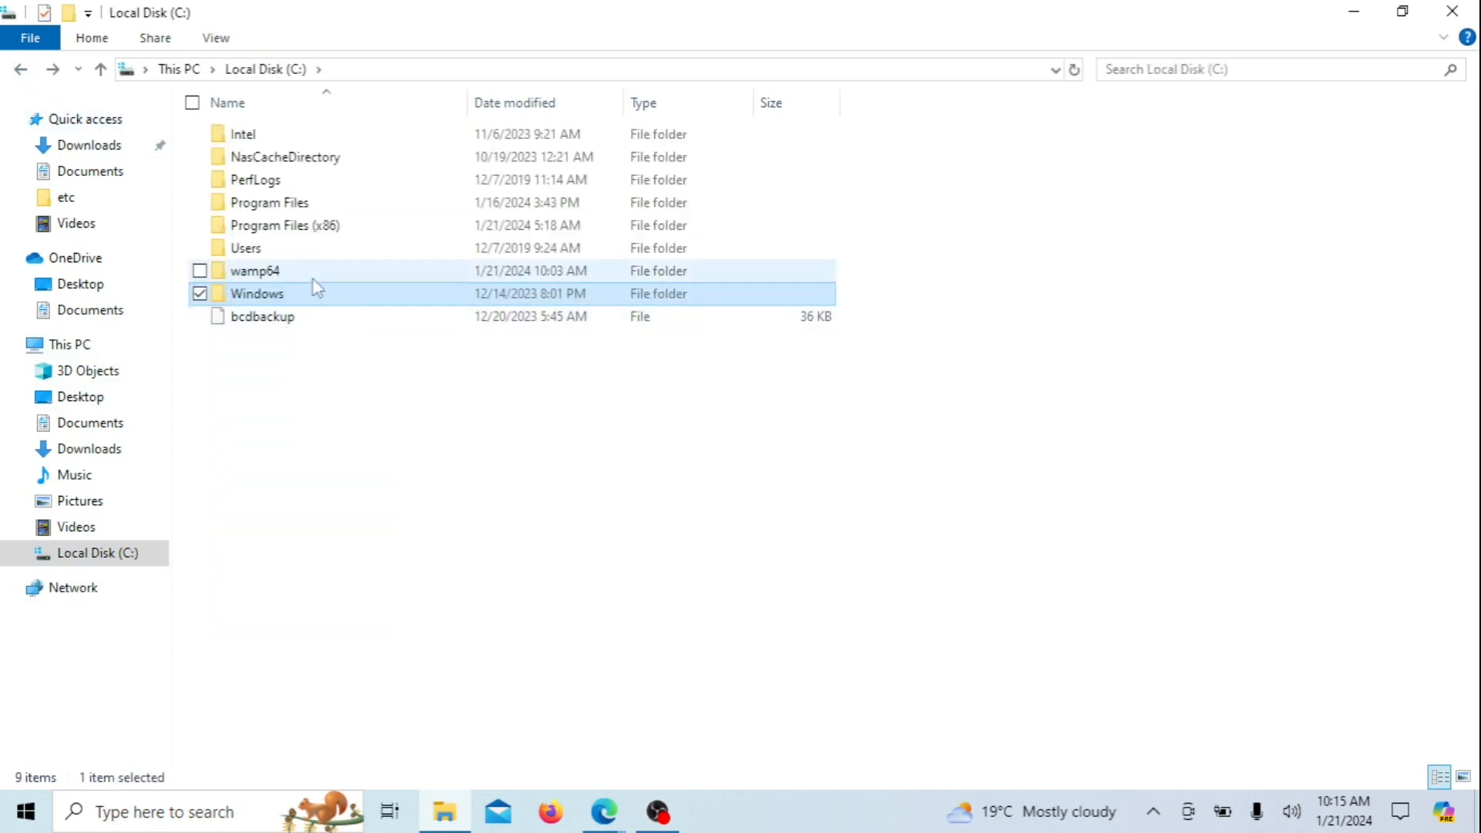
click(303, 276)
double_click(301, 275)
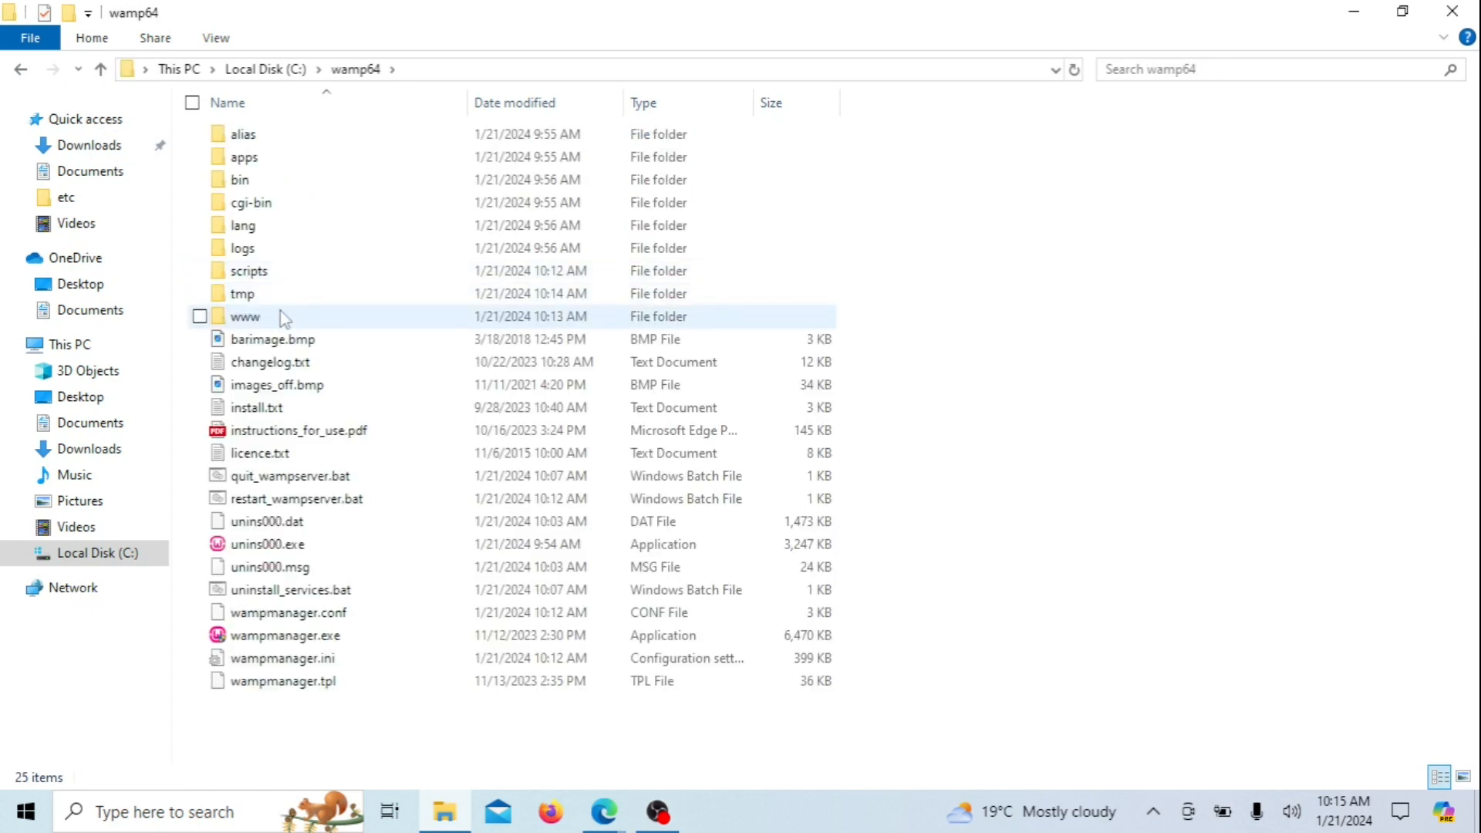
double_click(280, 318)
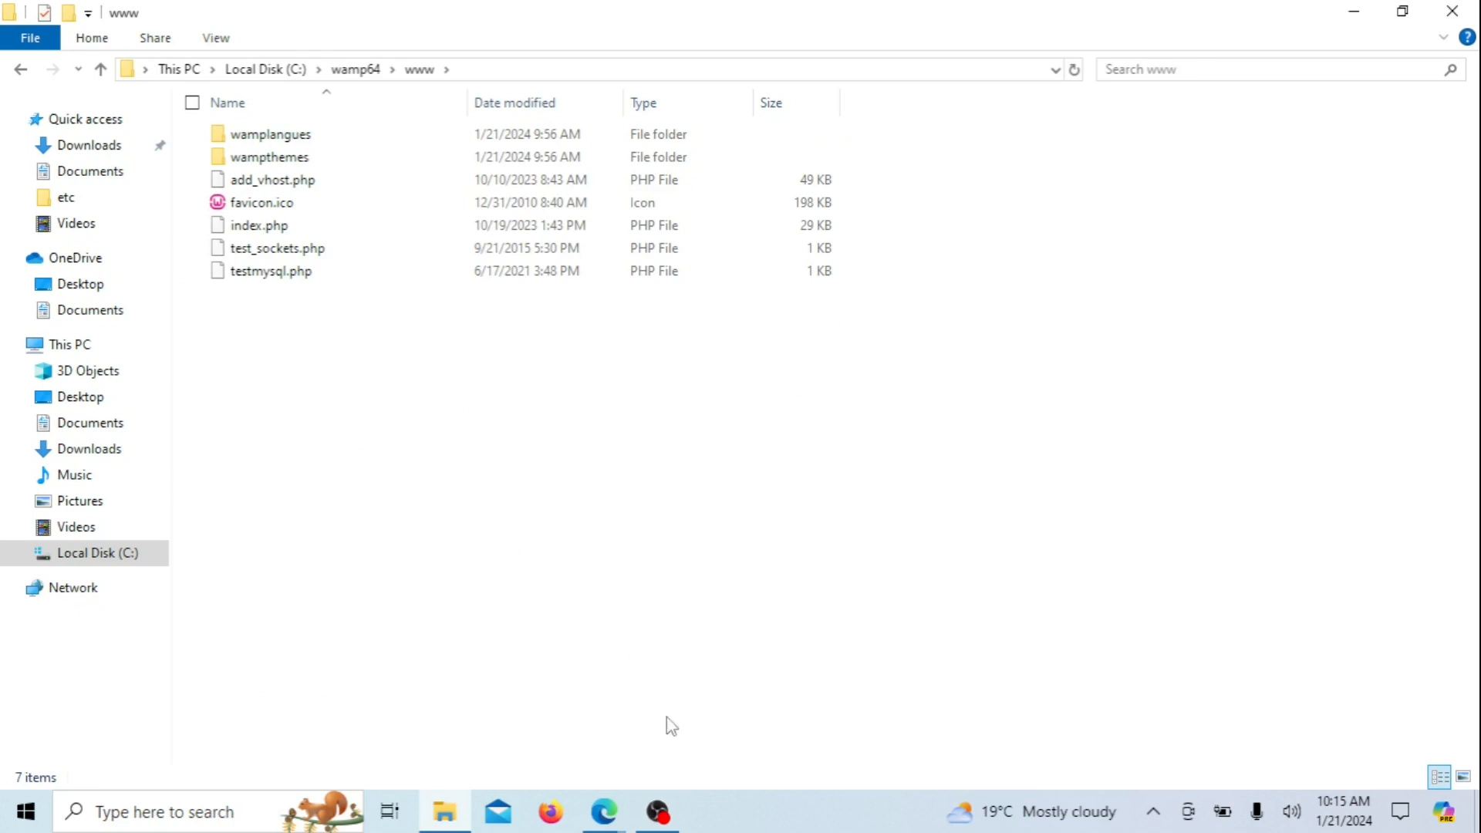
right_click(300, 371)
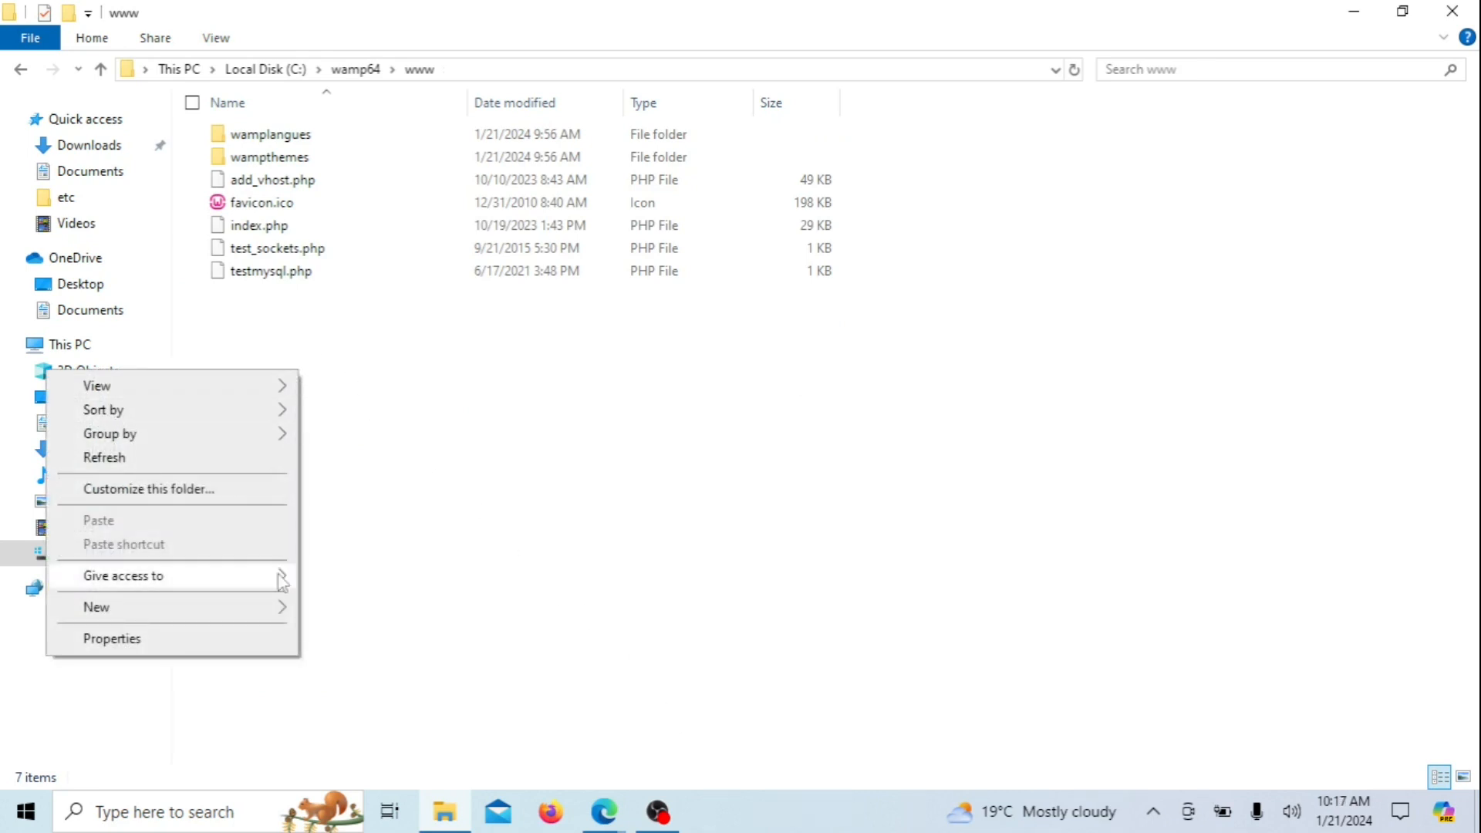
Make a new folder named testweb in C:\wamp64\www and open it
mouse_move(279, 612)
click(341, 610)
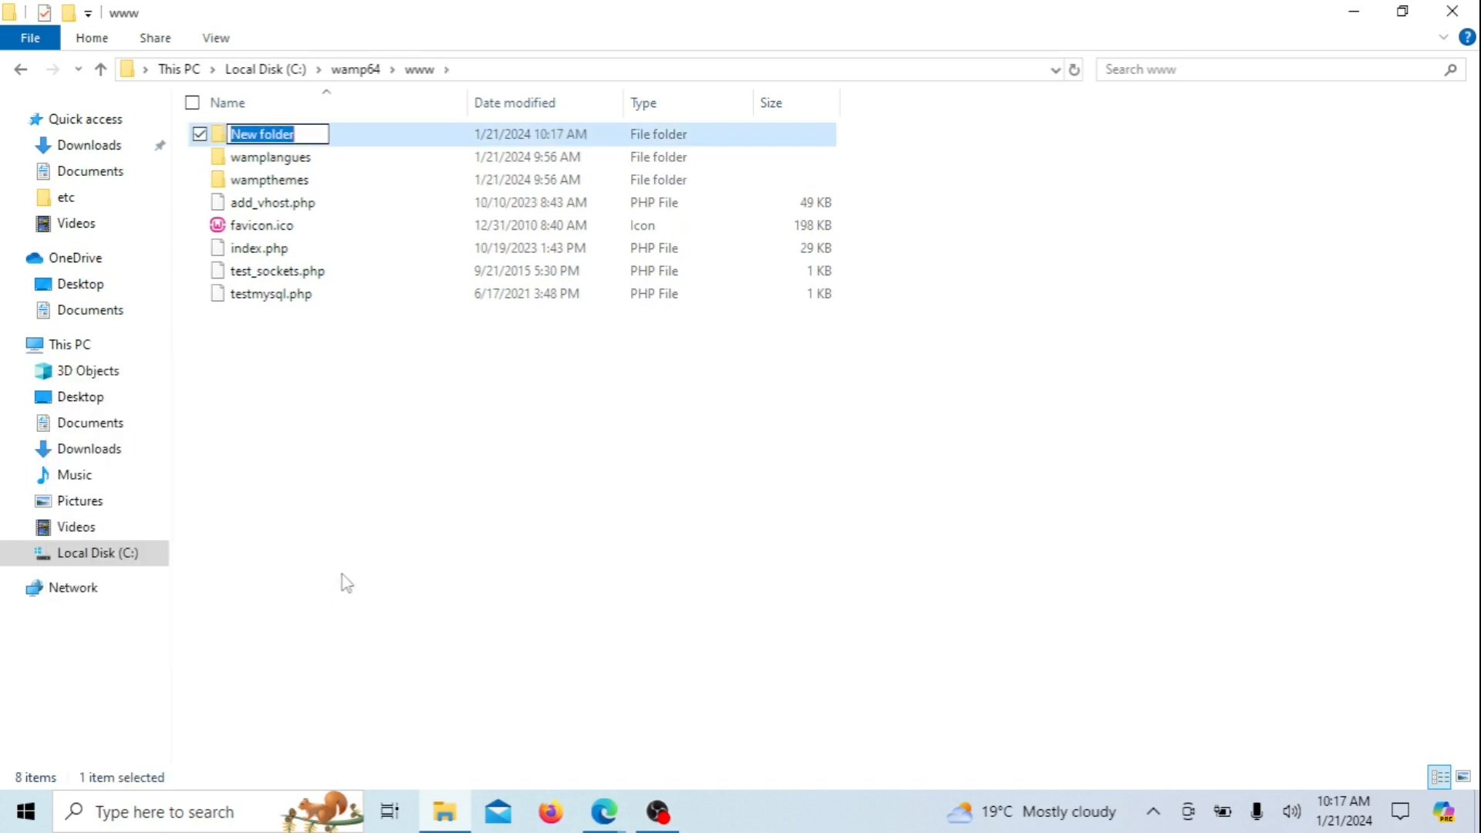
text(test)
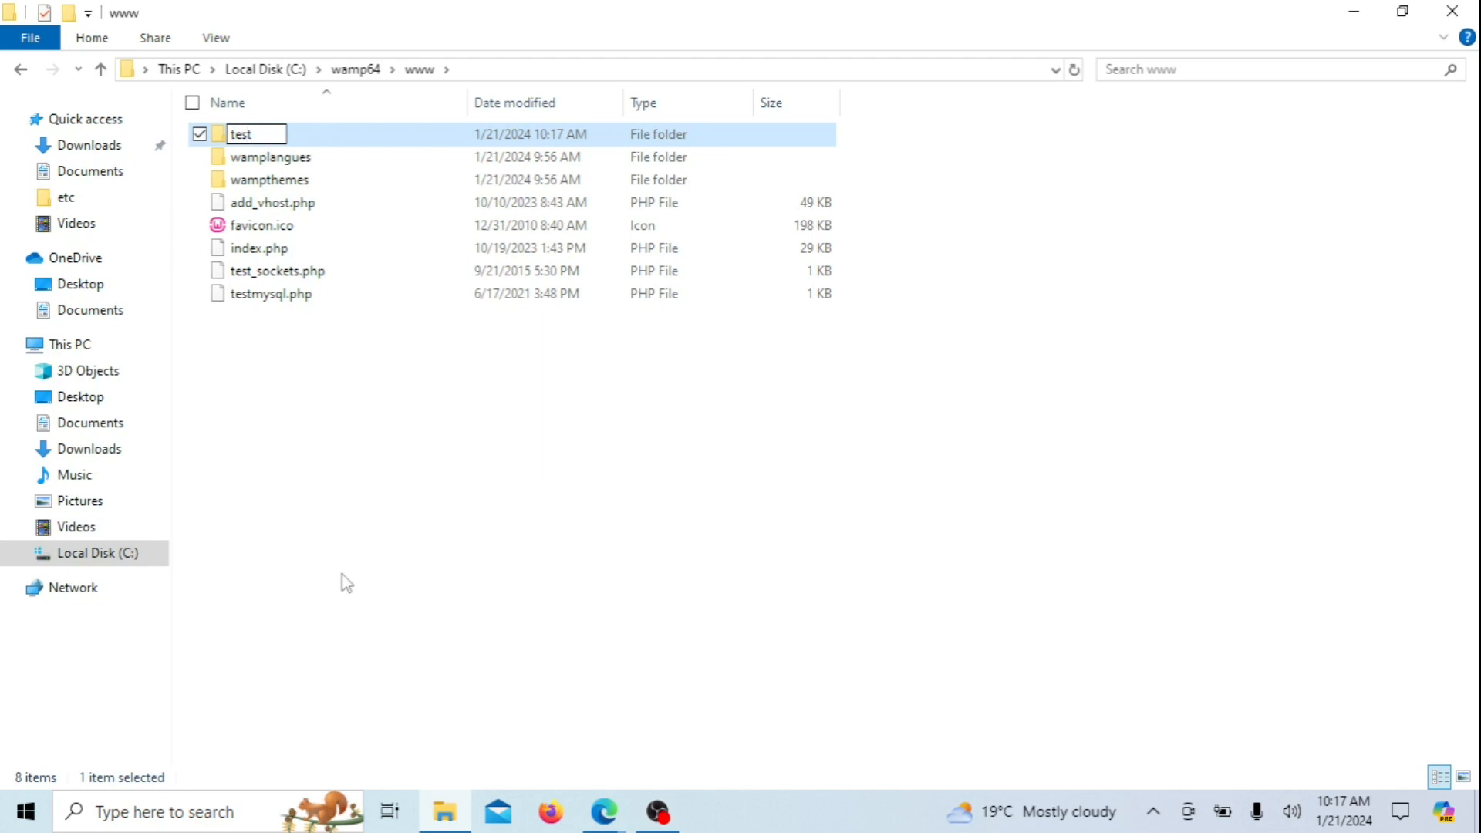
text(web)
click(341, 489)
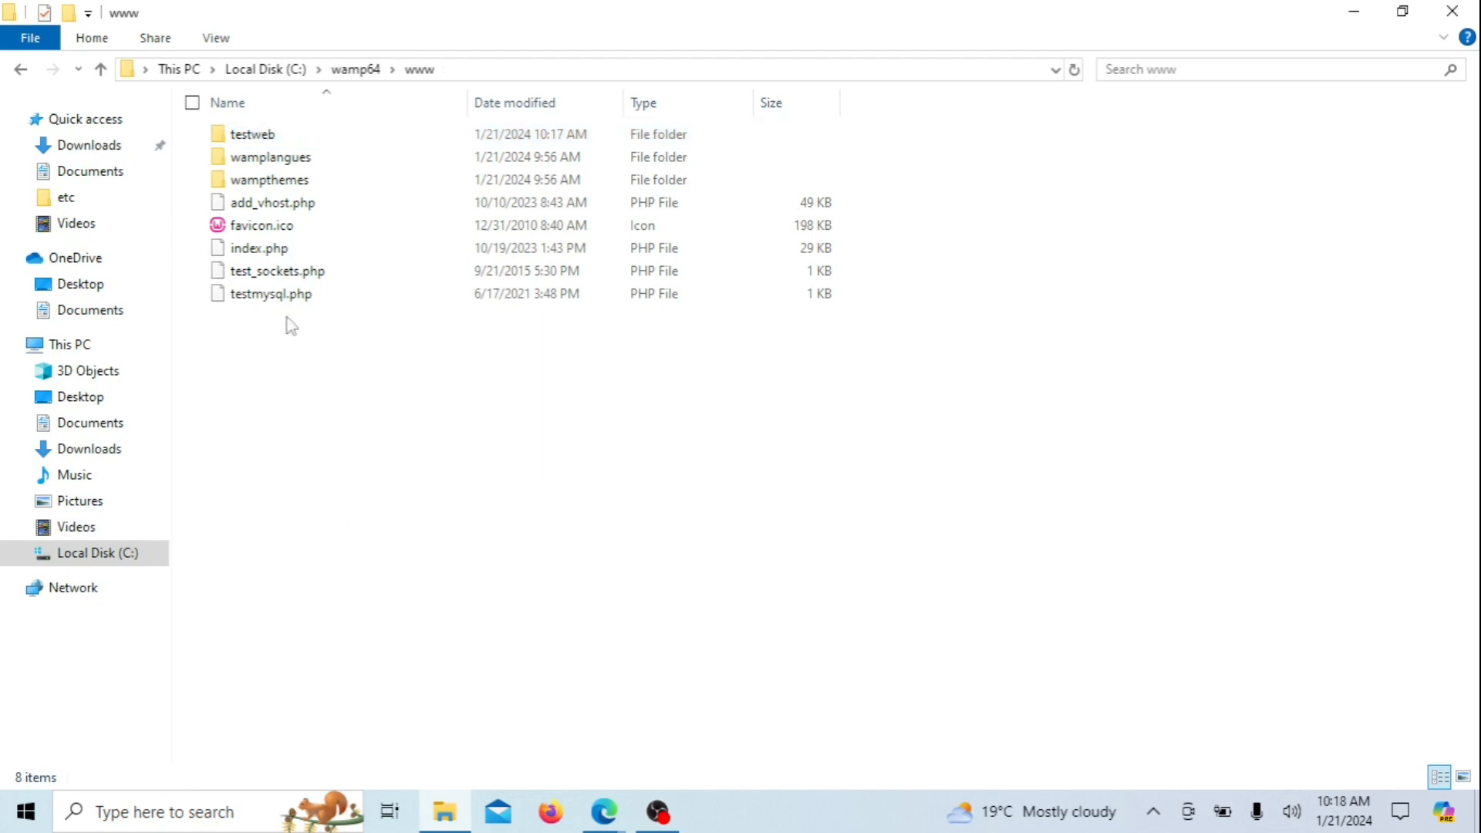
click(291, 142)
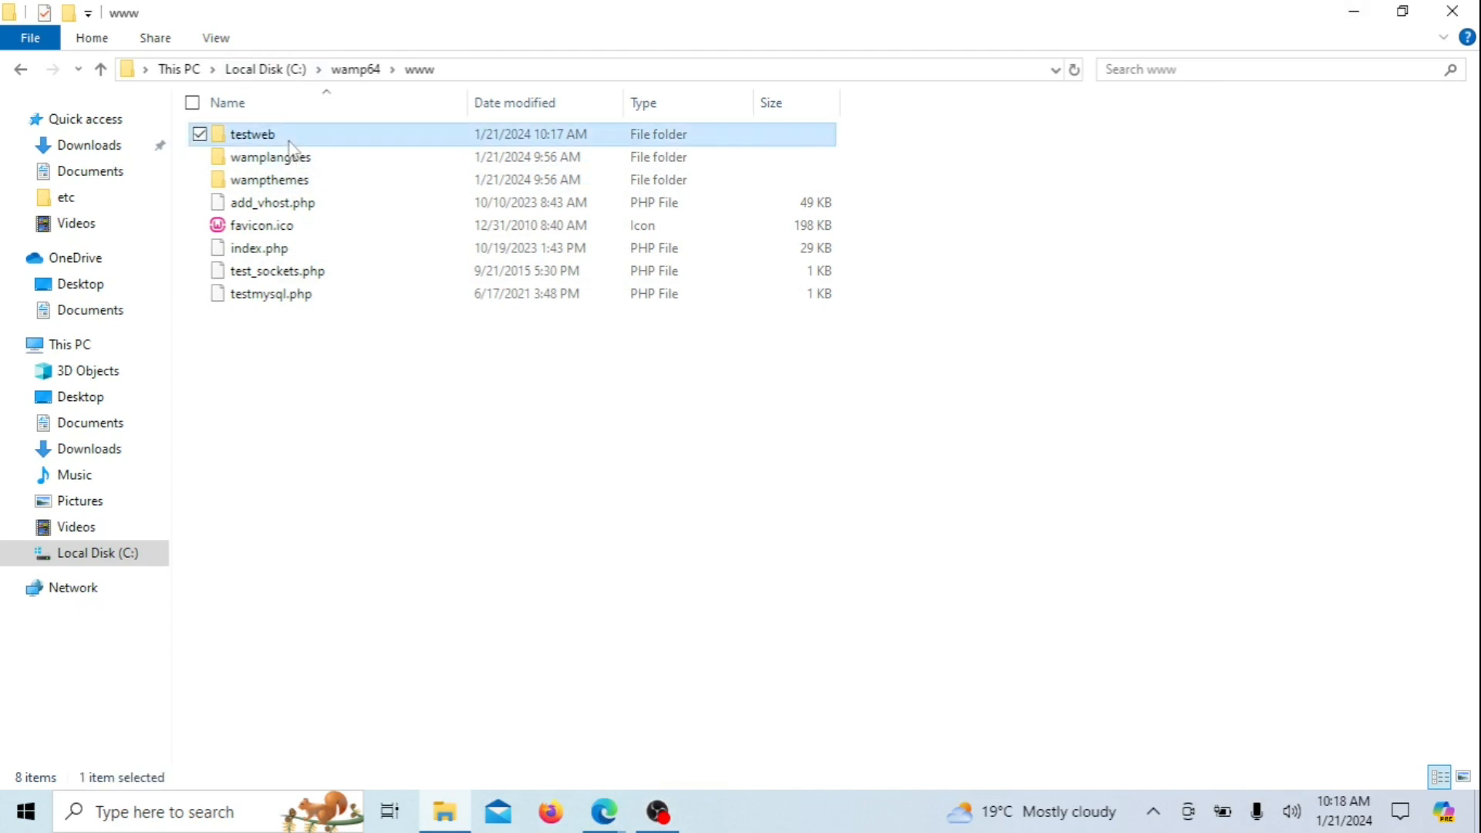
double_click(291, 145)
Create a new text document in testweb, rename it example.php accepting the extension change, and open it
right_click(280, 176)
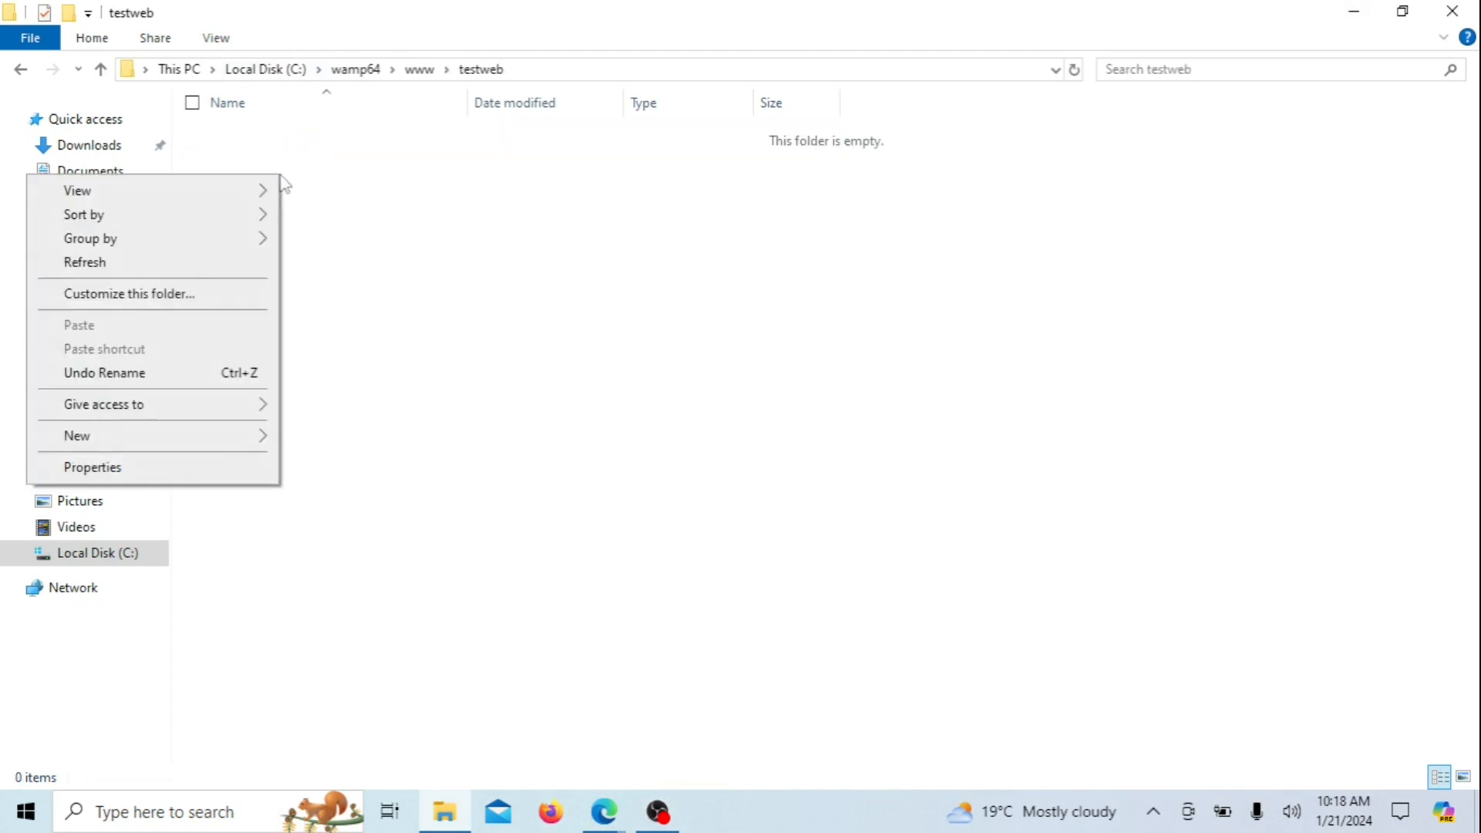
mouse_move(276, 449)
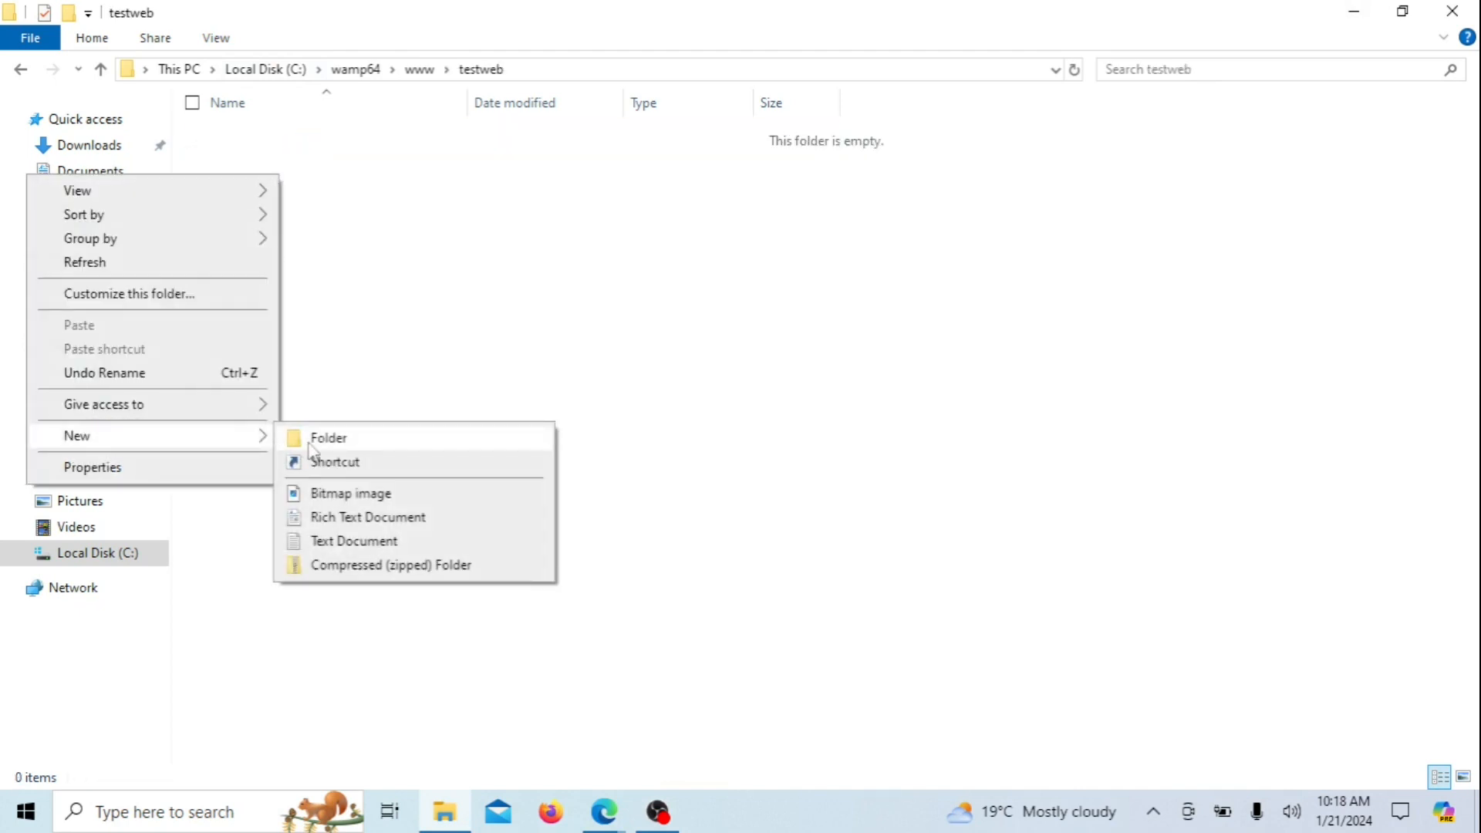
click(367, 541)
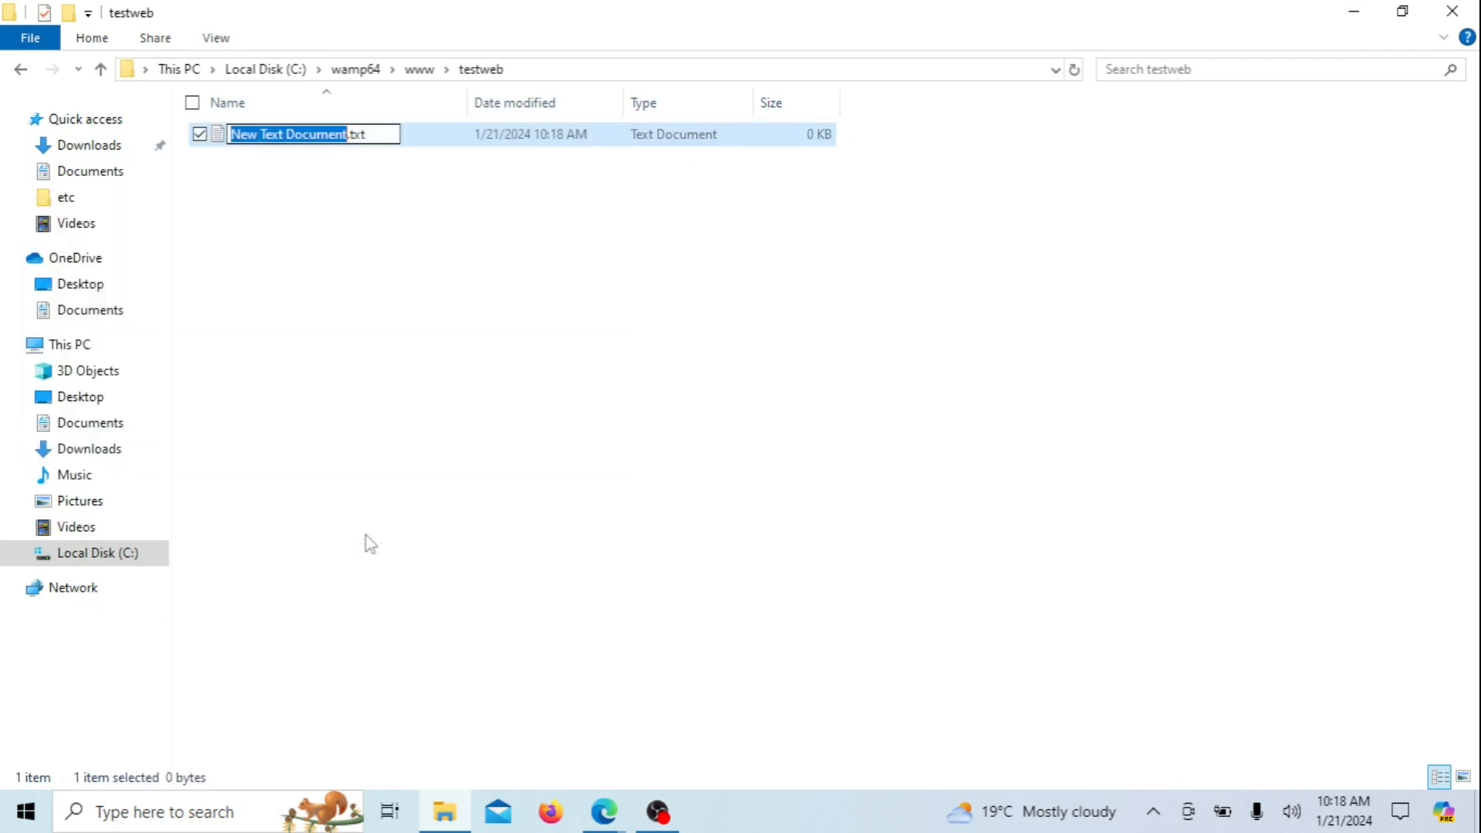
text(example)
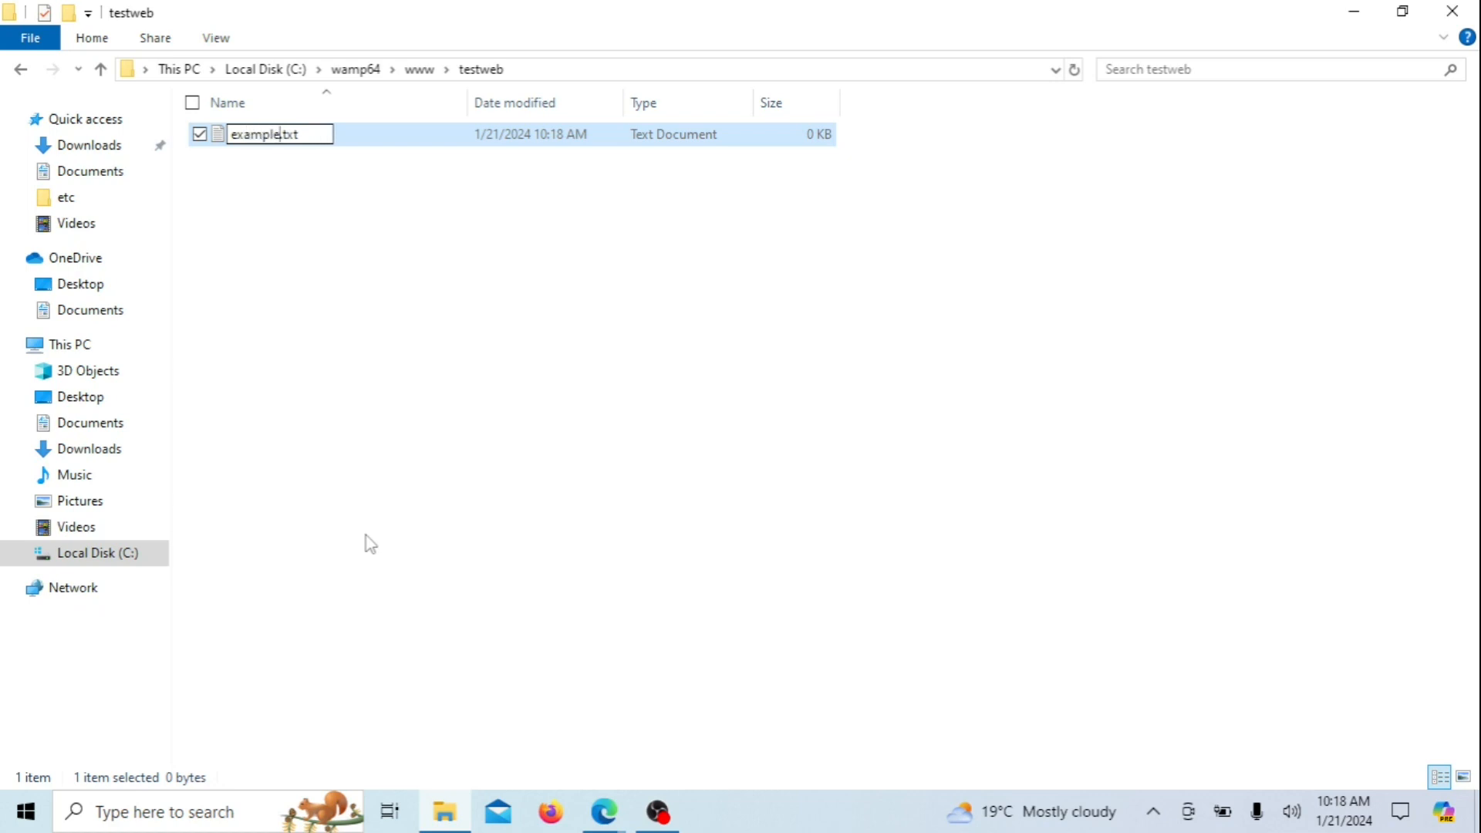
key(Right)
key(BackSpace)
key(BackSpace)
key(BackSpace)
text(php)
click(328, 194)
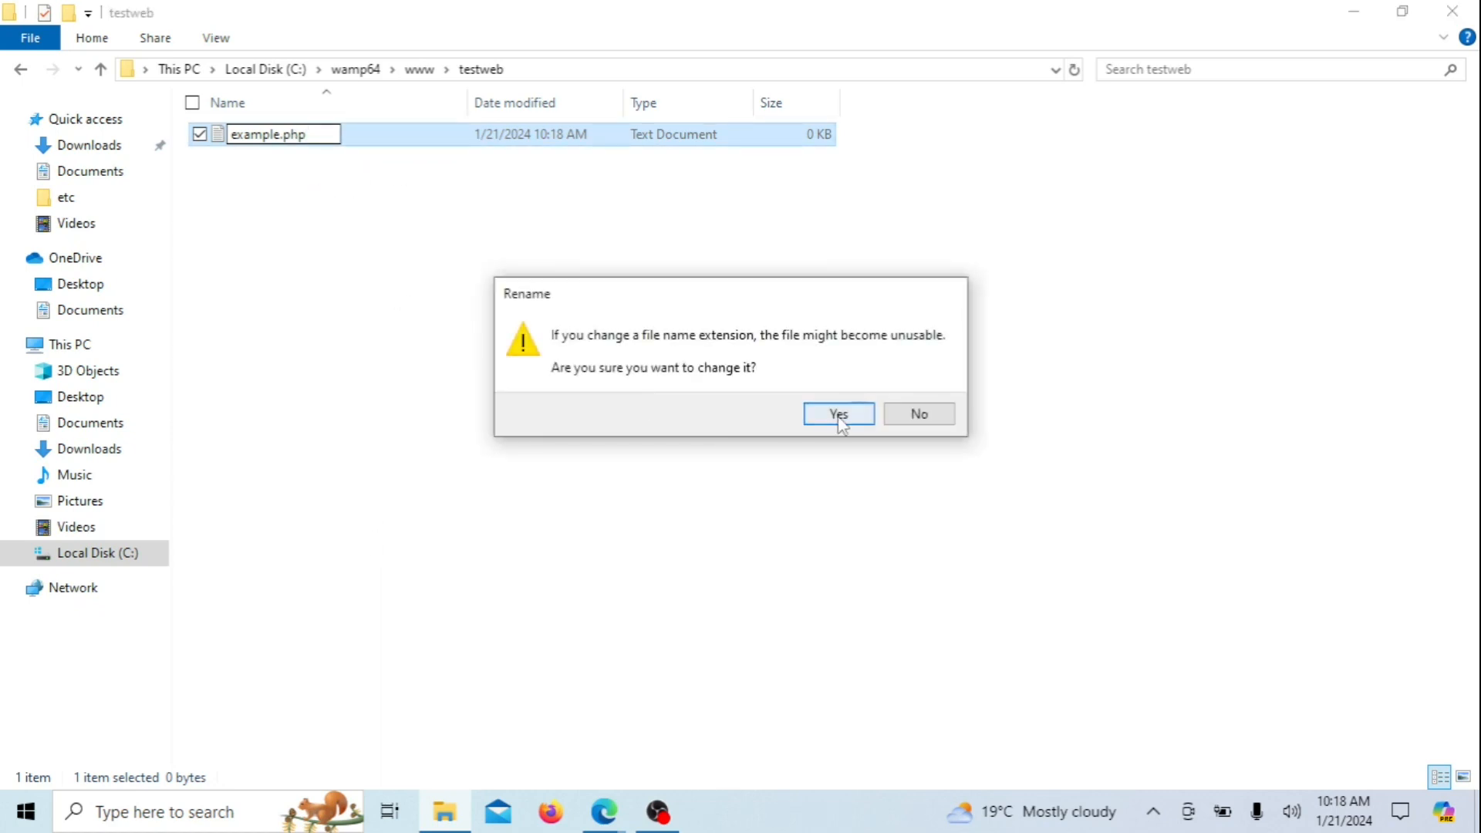
click(839, 416)
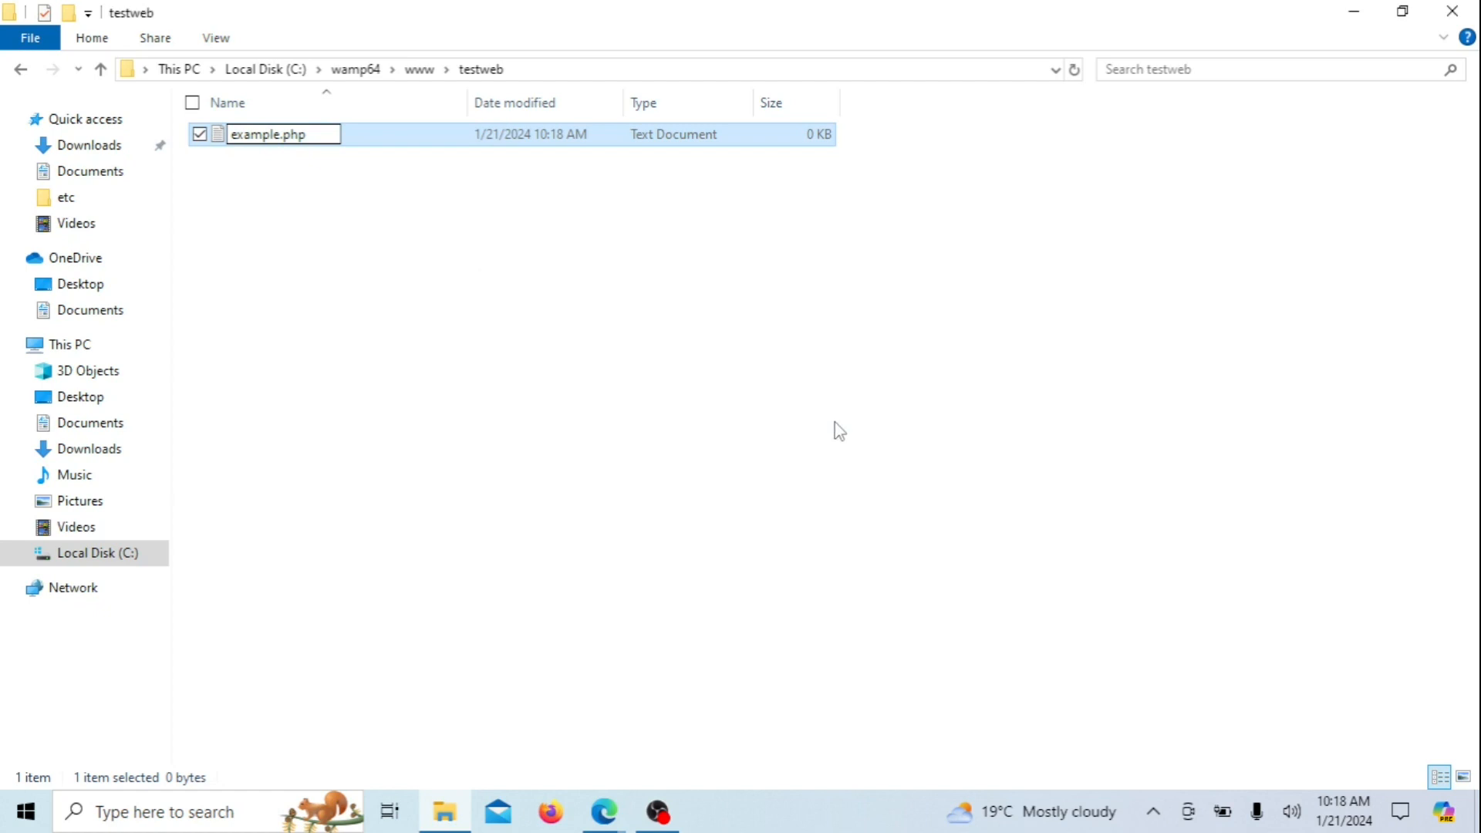
click(242, 138)
double_click(240, 132)
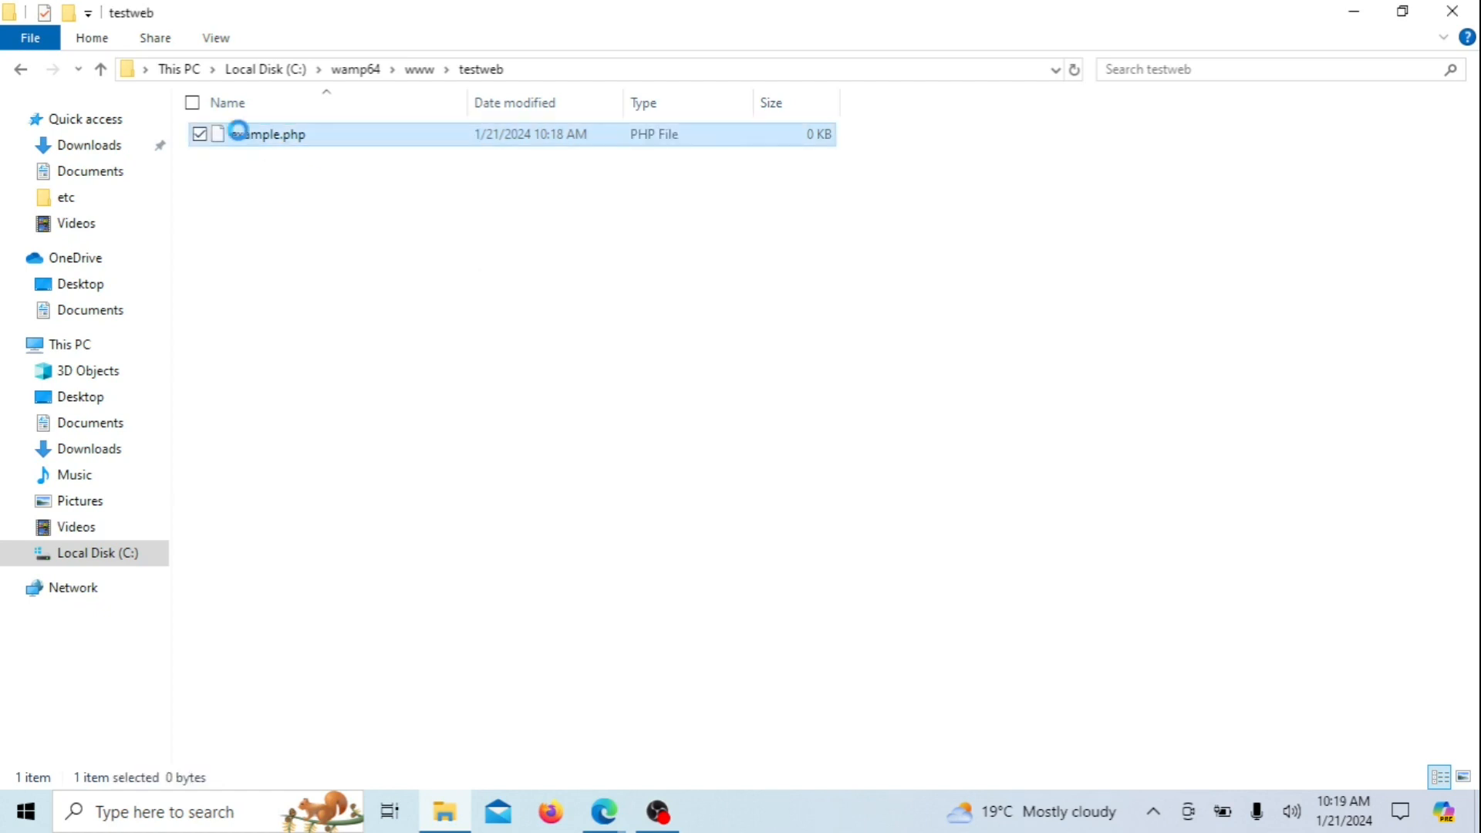
Paste <?php echo 'hello Php'; ?> into example.php in Notepad++, saving the 32-byte file
right_click(239, 135)
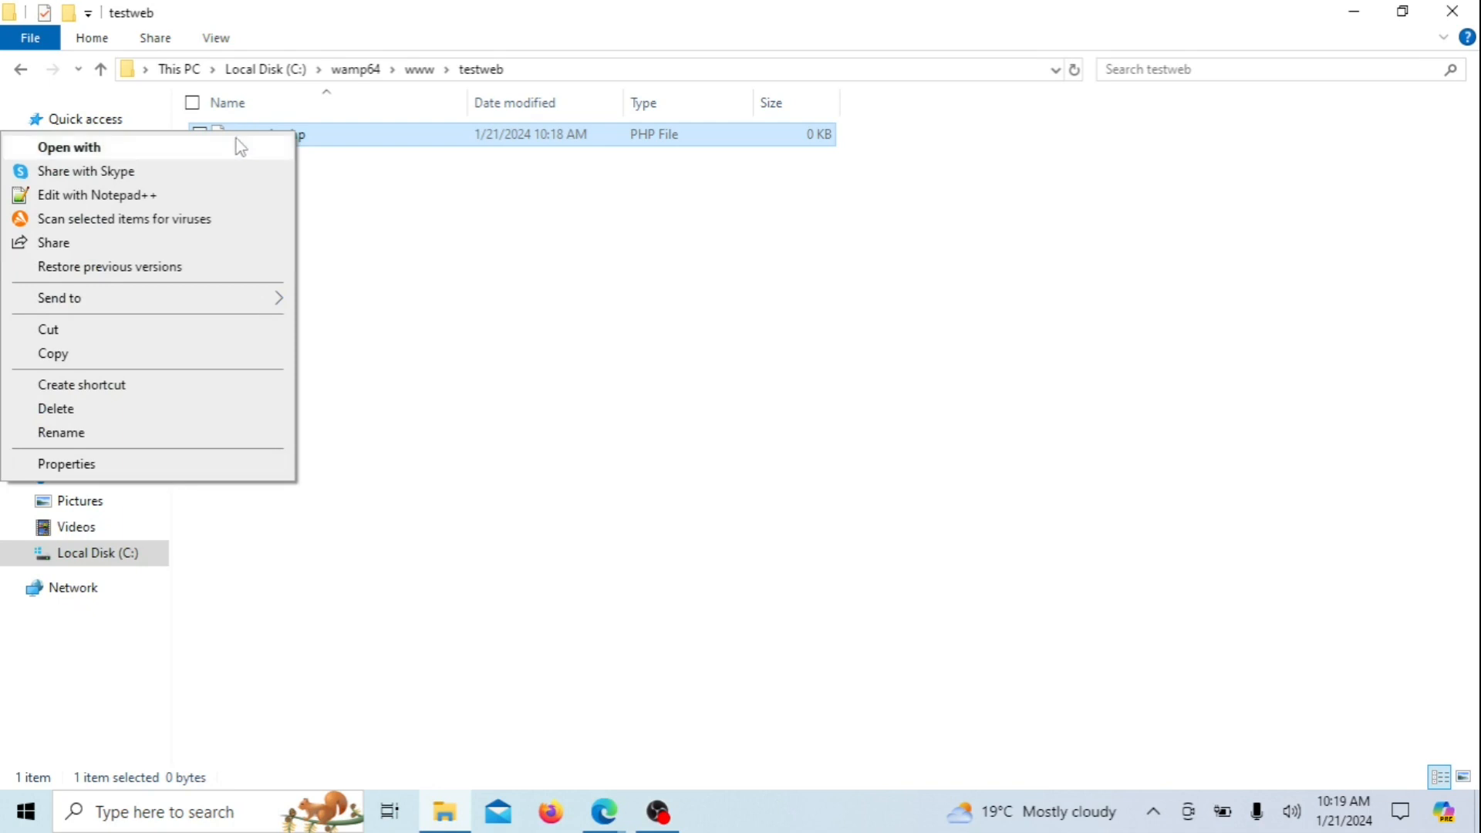
click(174, 194)
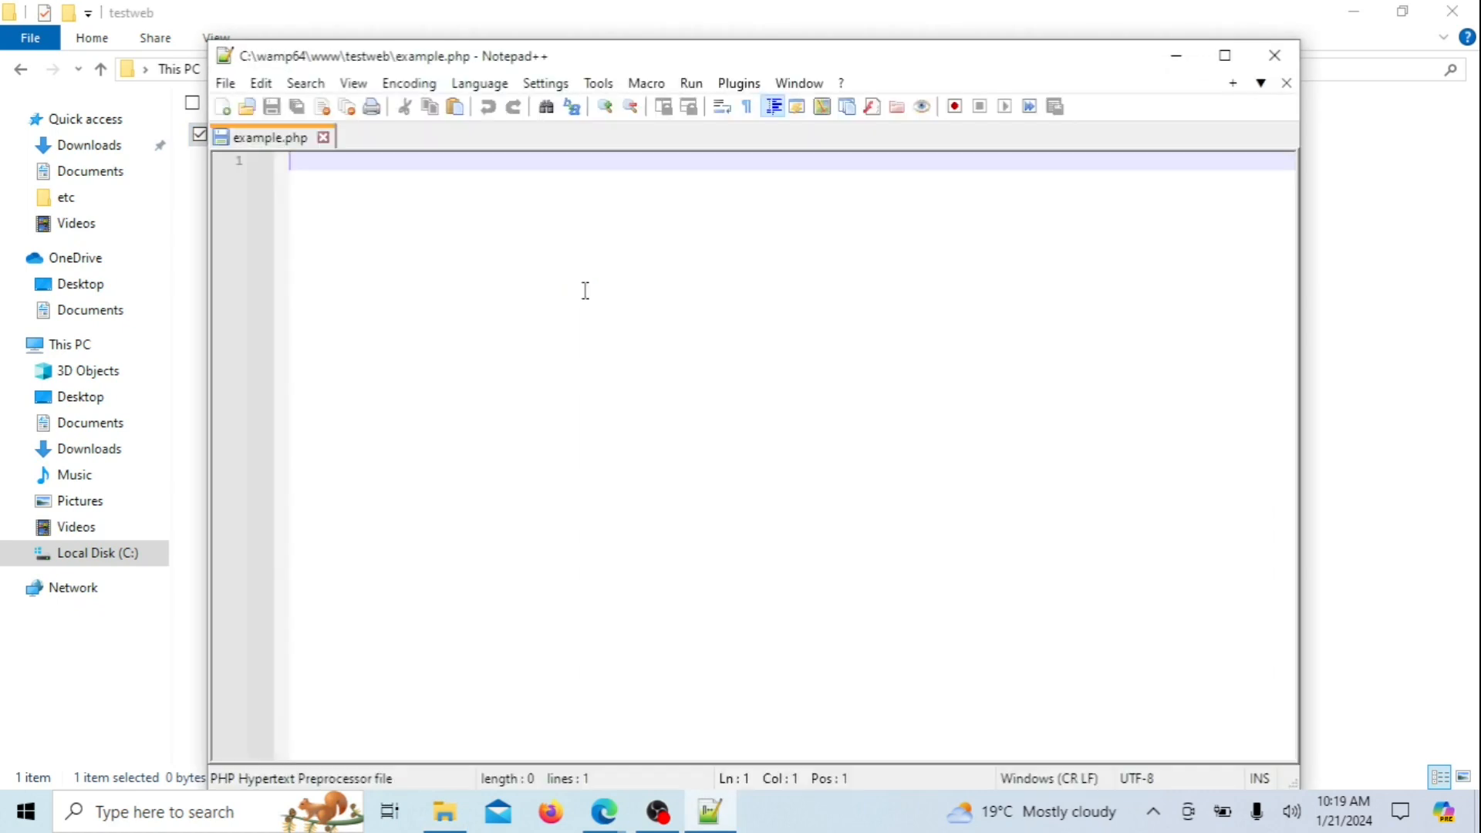
right_click(342, 171)
click(401, 231)
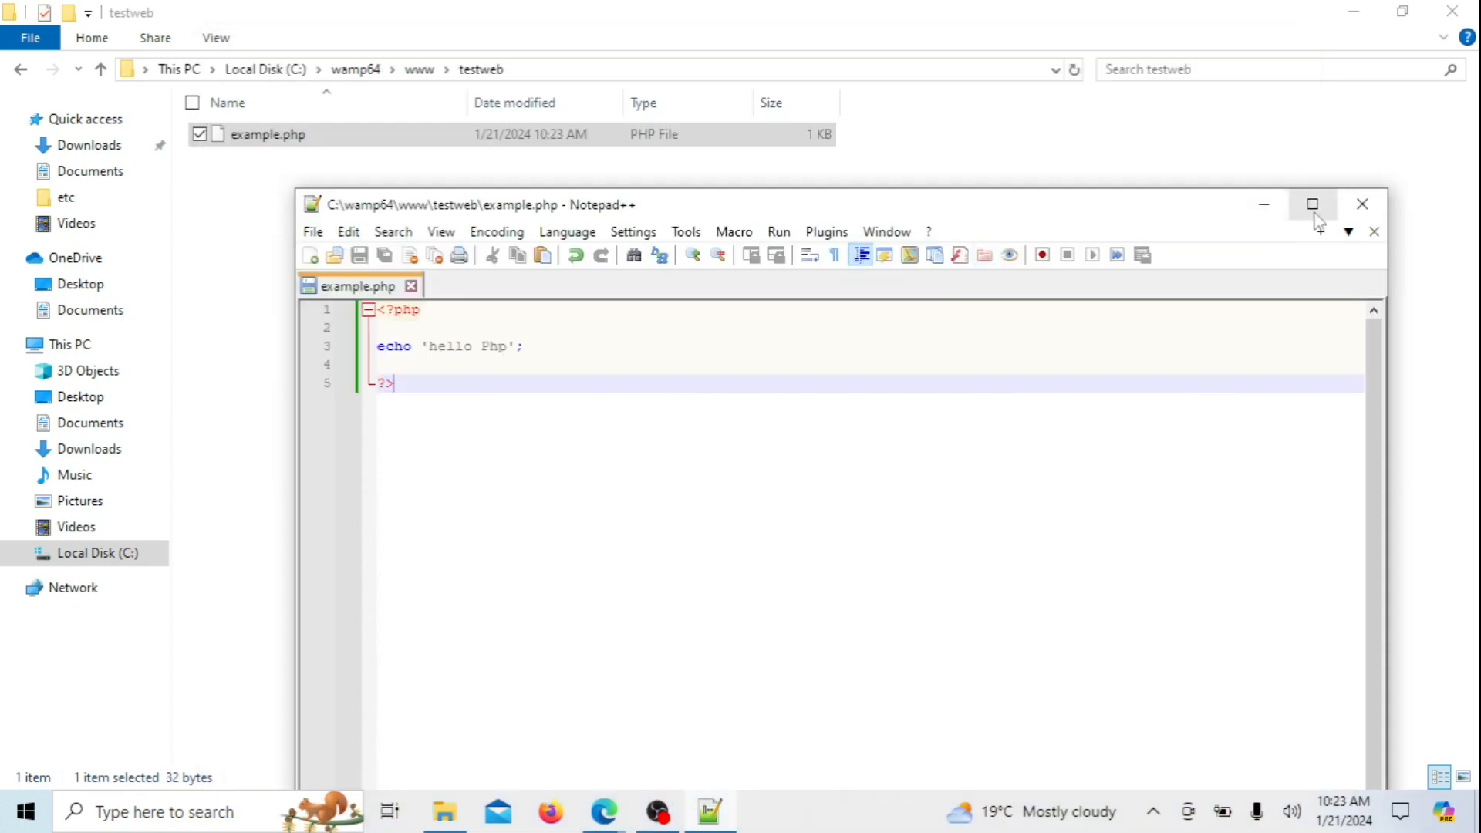
click(1362, 205)
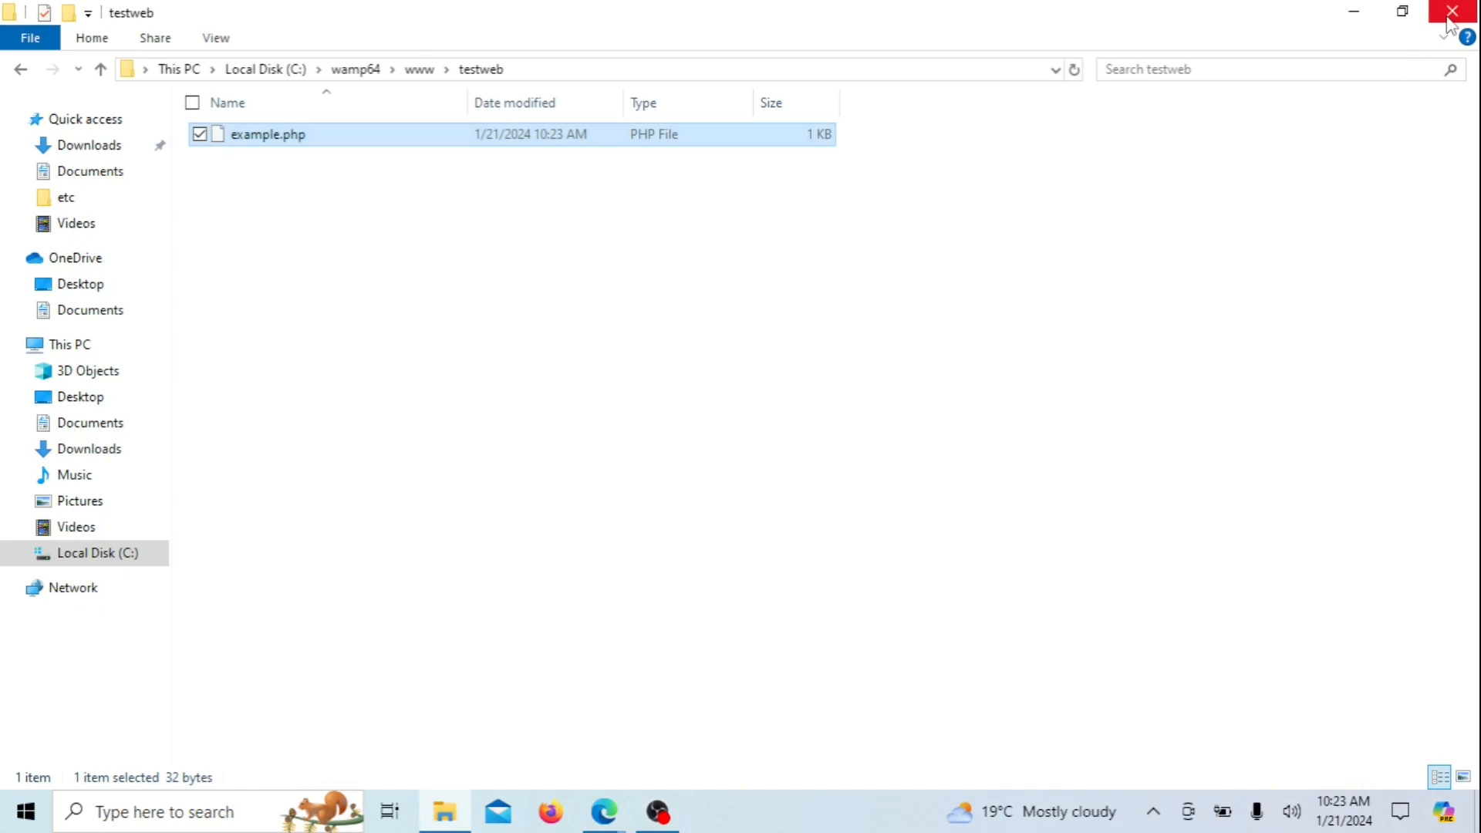
Load localhost/testweb/example.php in Edge so it displays 'hello Php'
click(1356, 28)
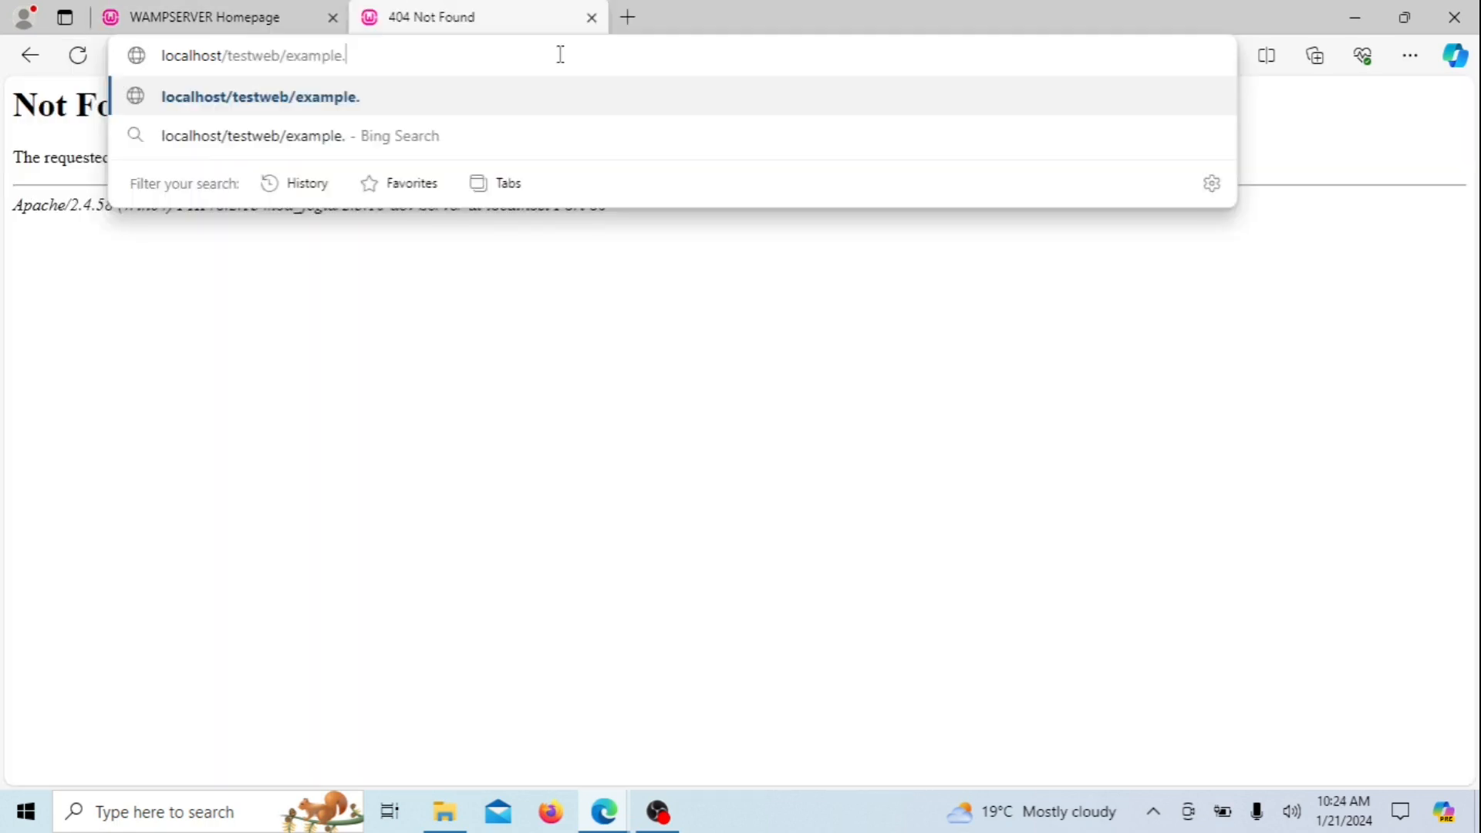
text(php)
key(Return)
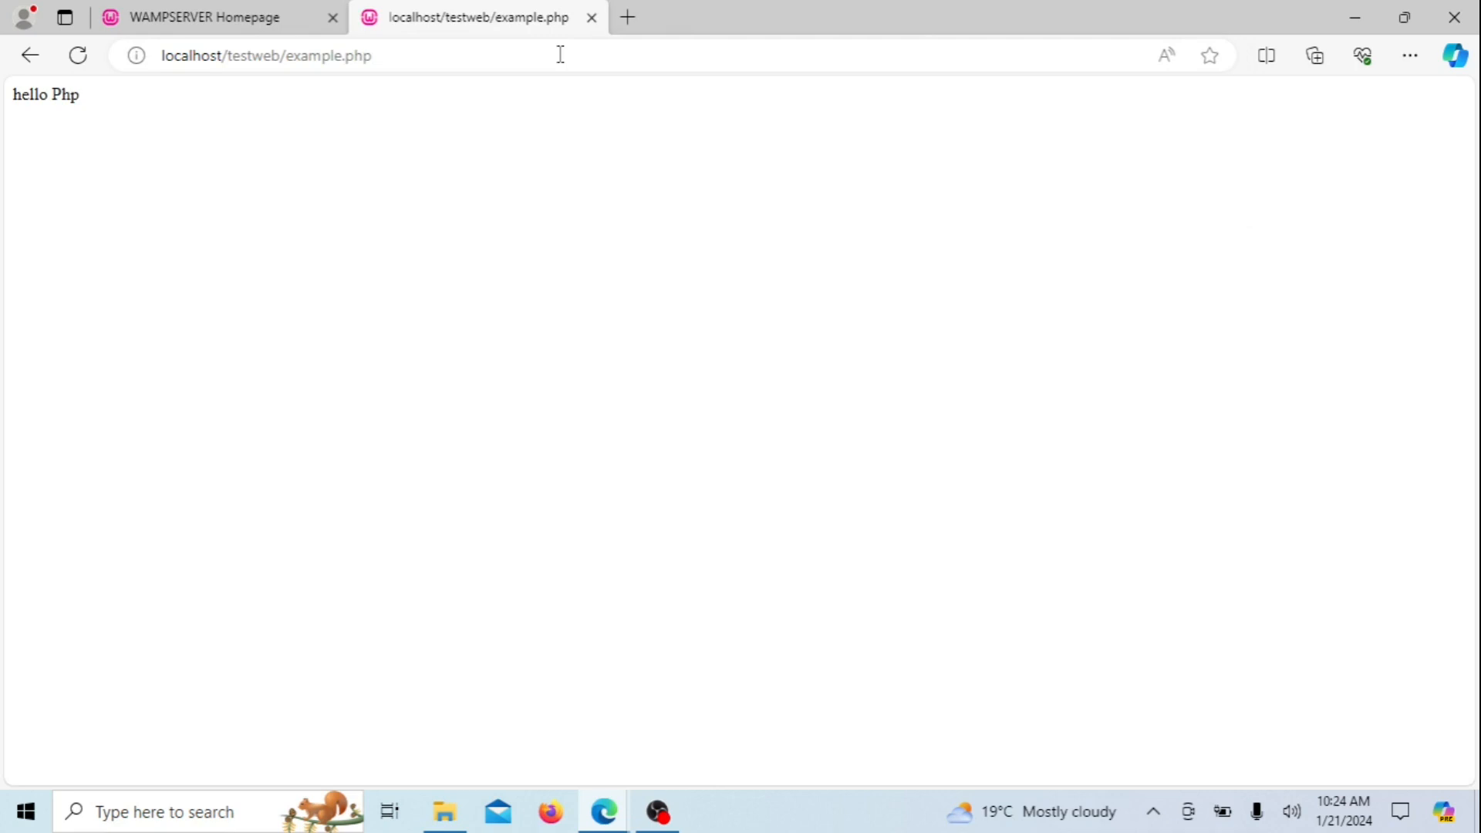